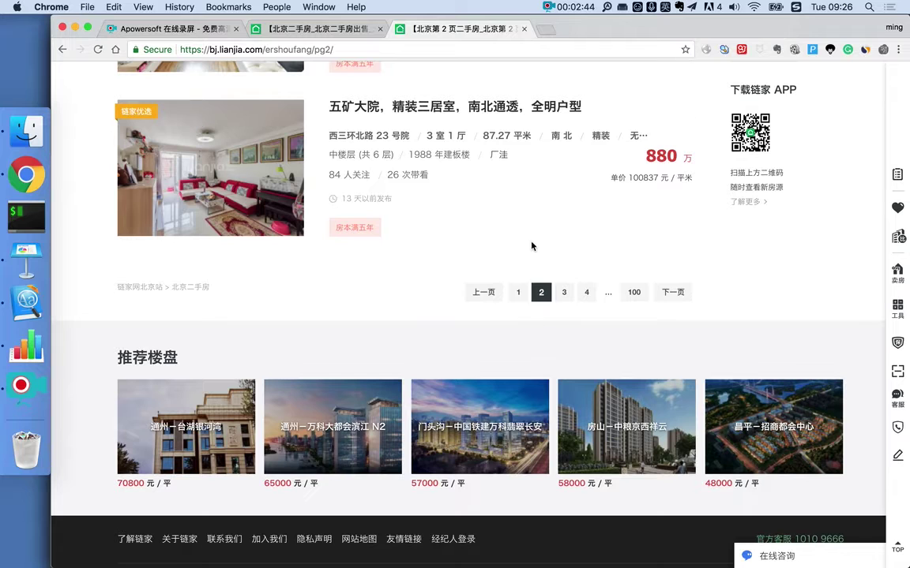
Compare the pagination of the first and second listing pages, and close the second page's tab and the developer tools
click(329, 32)
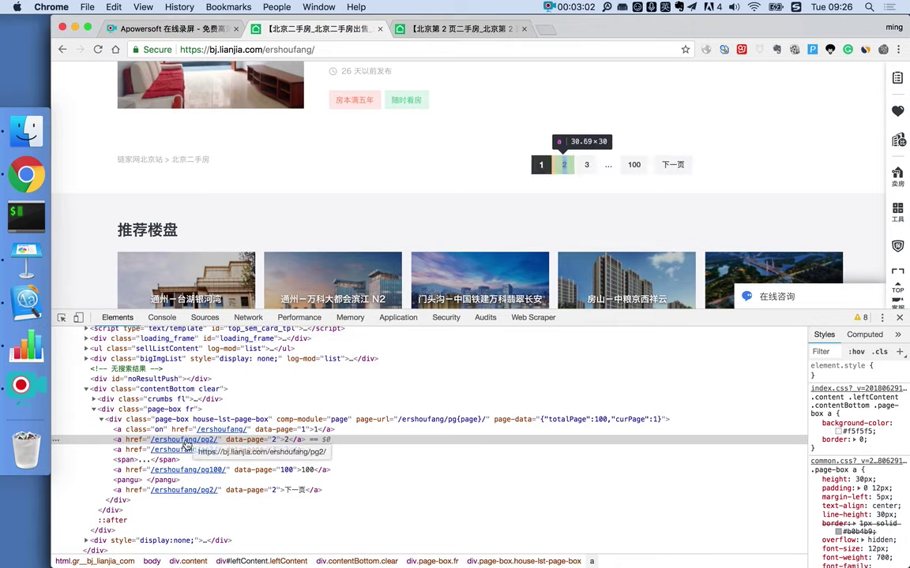
click(458, 29)
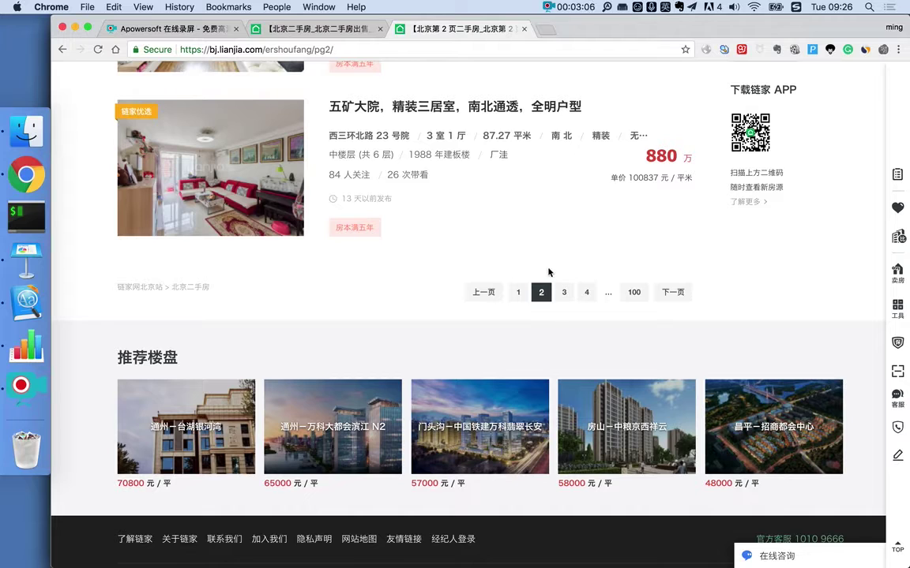
mouse_move(450, 132)
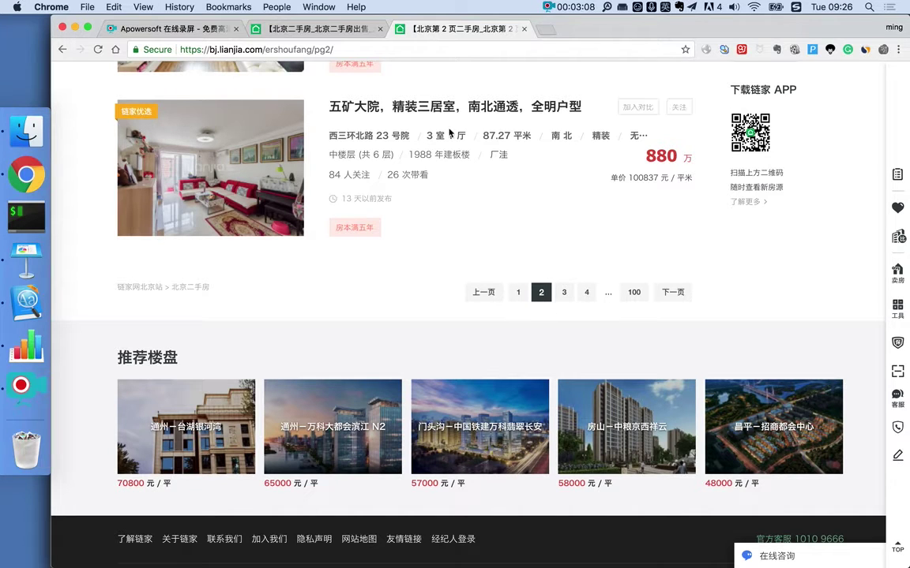
click(524, 30)
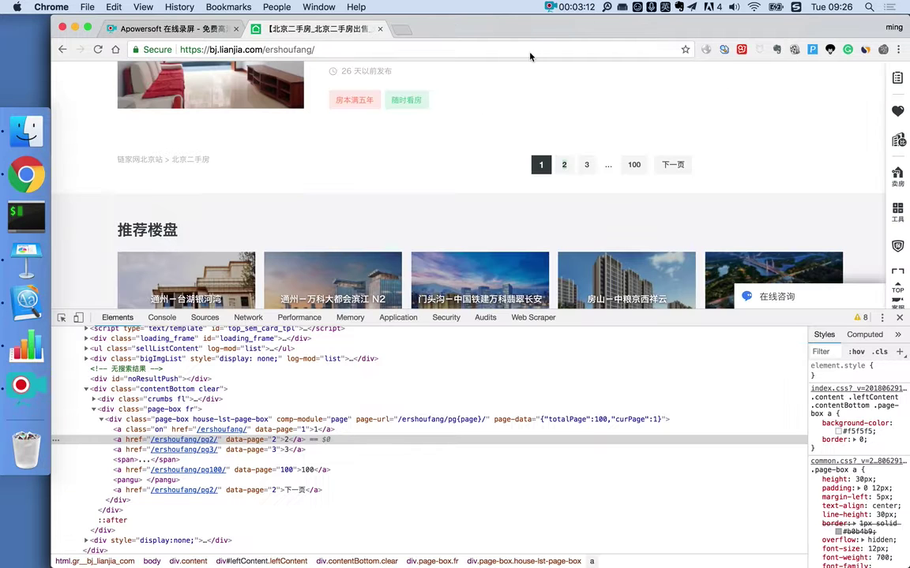
click(898, 317)
Look over the first page of second-hand housing listings and open Web Scraper in the developer tools for it
scroll(623, 213, up, 10)
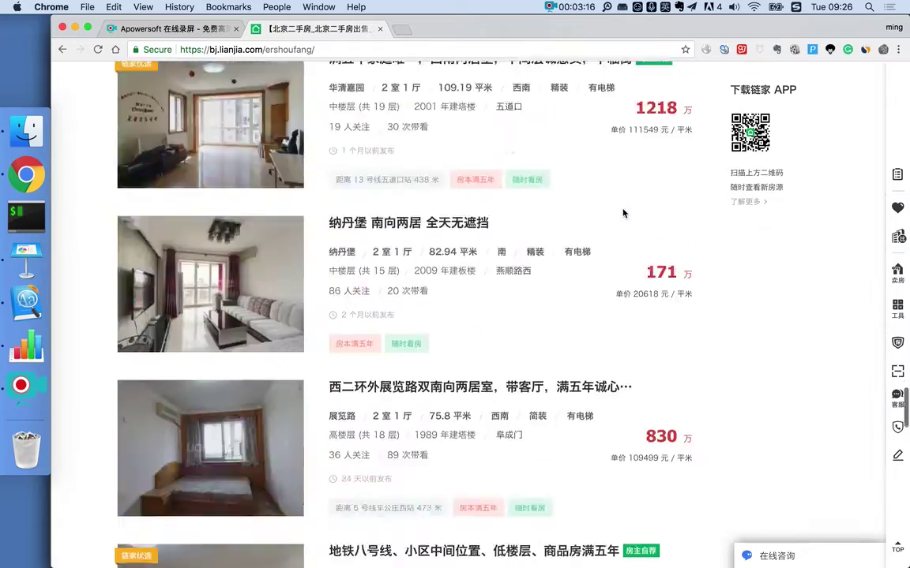
scroll(622, 213, up, 10)
scroll(622, 213, down, 3)
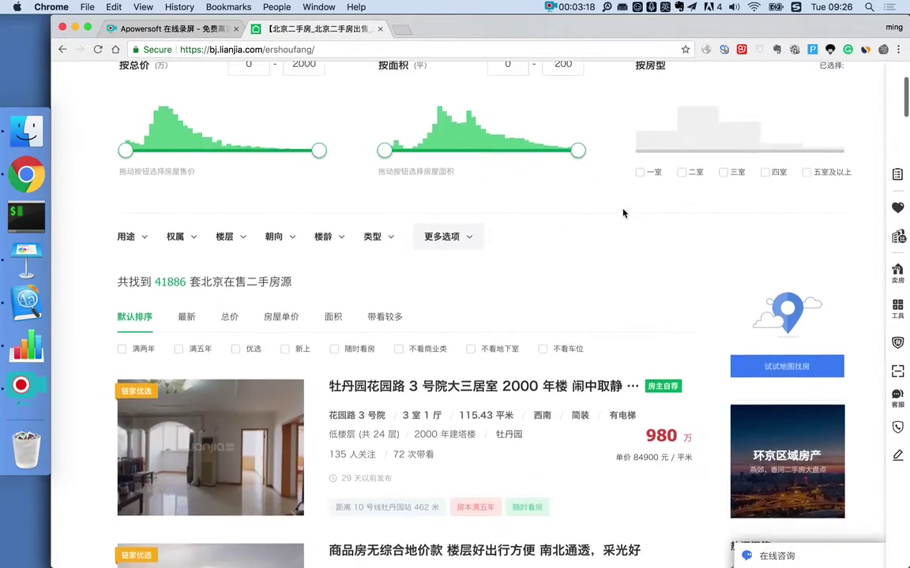
scroll(577, 200, down, 2)
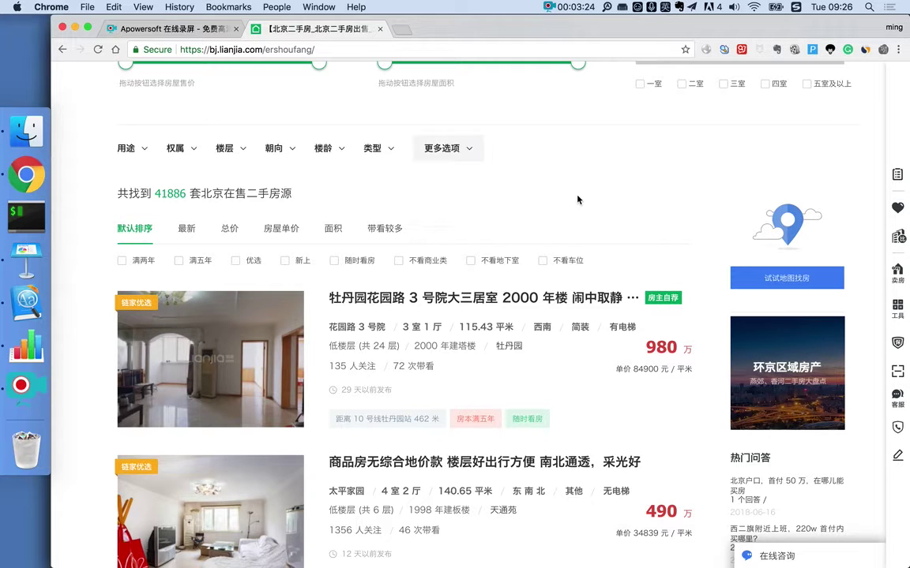
scroll(577, 199, down, 4)
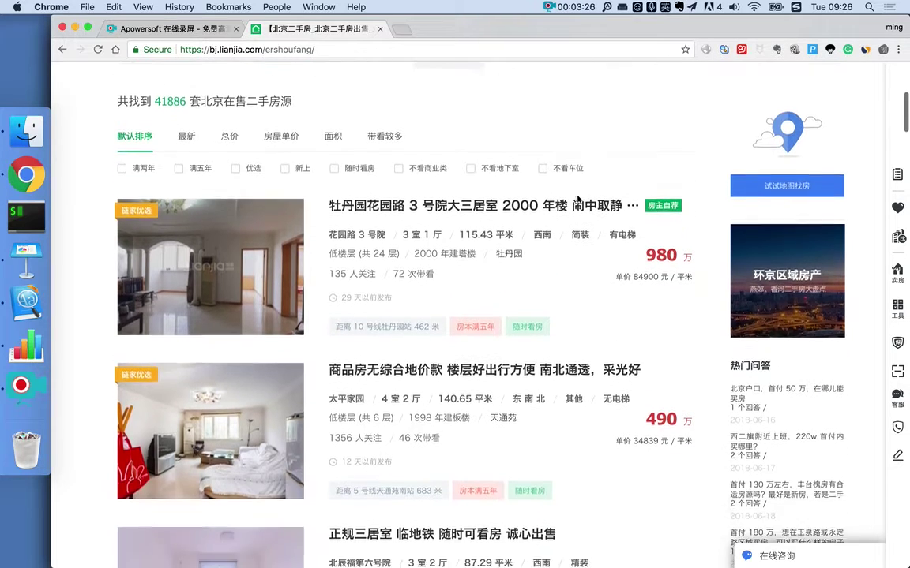
scroll(577, 200, up, 3)
right_click(568, 164)
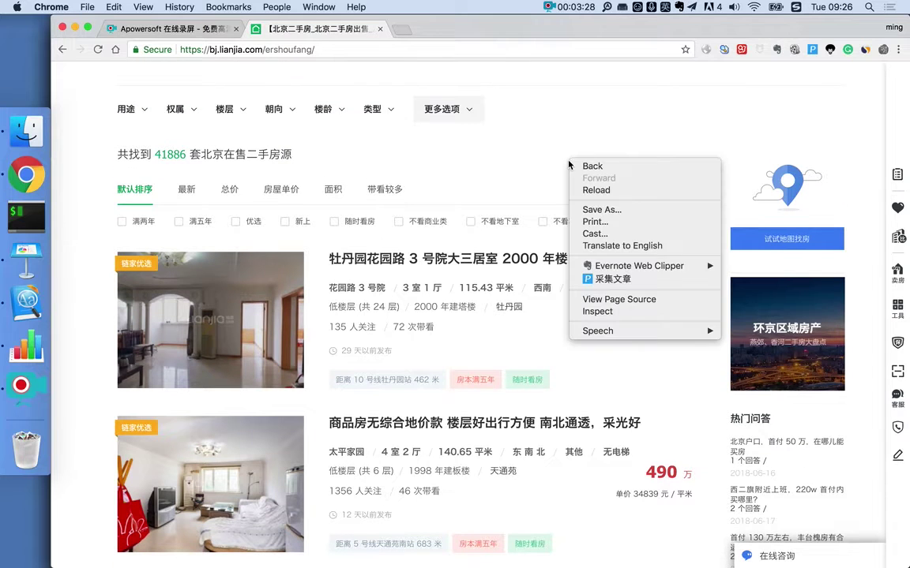
click(618, 314)
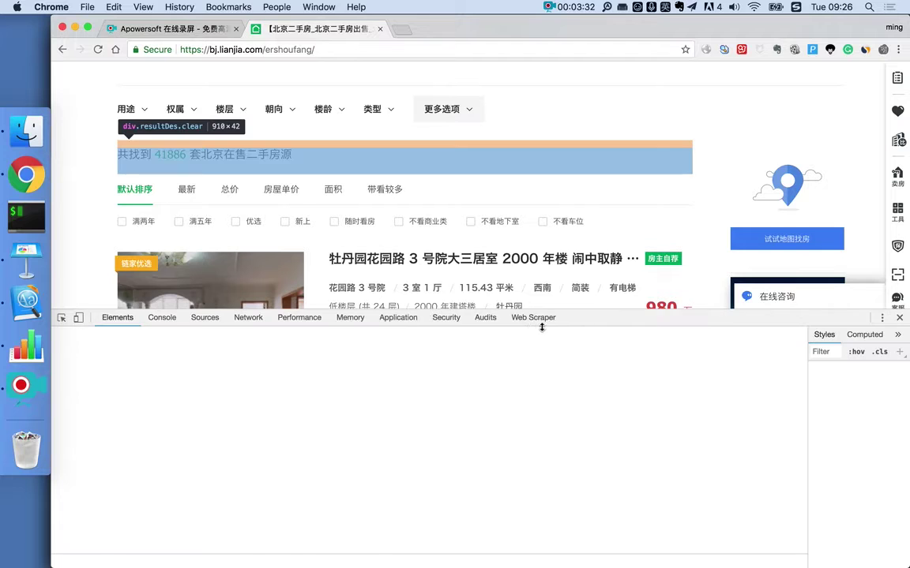
click(530, 321)
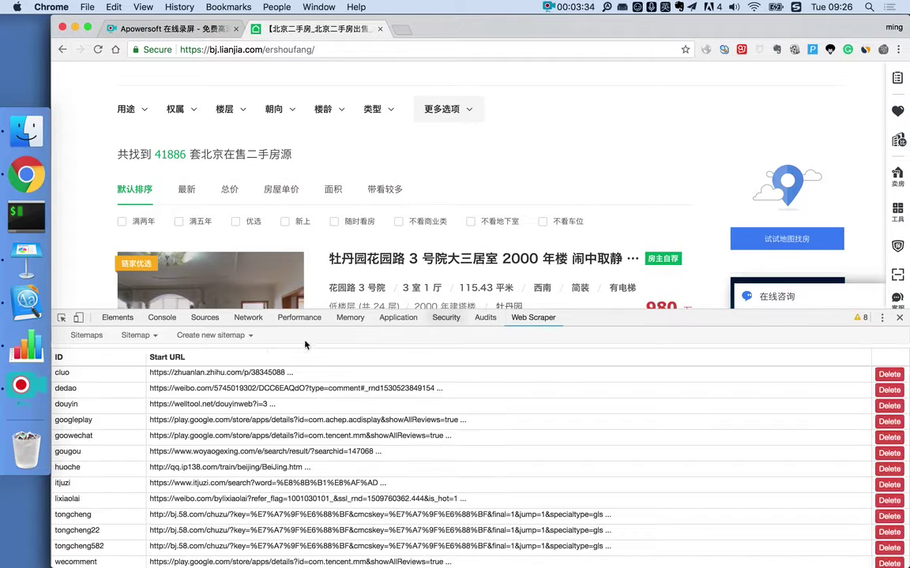
click(207, 336)
click(225, 354)
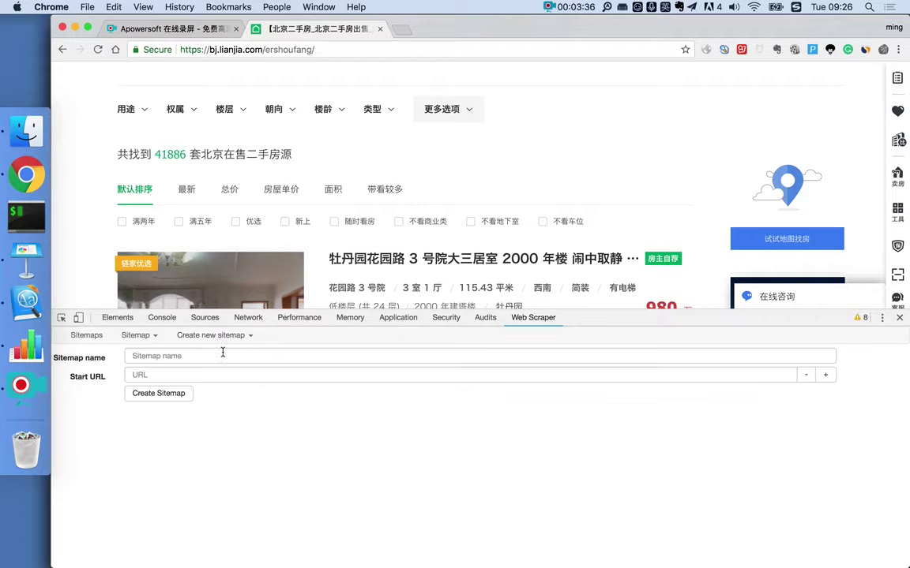
click(381, 50)
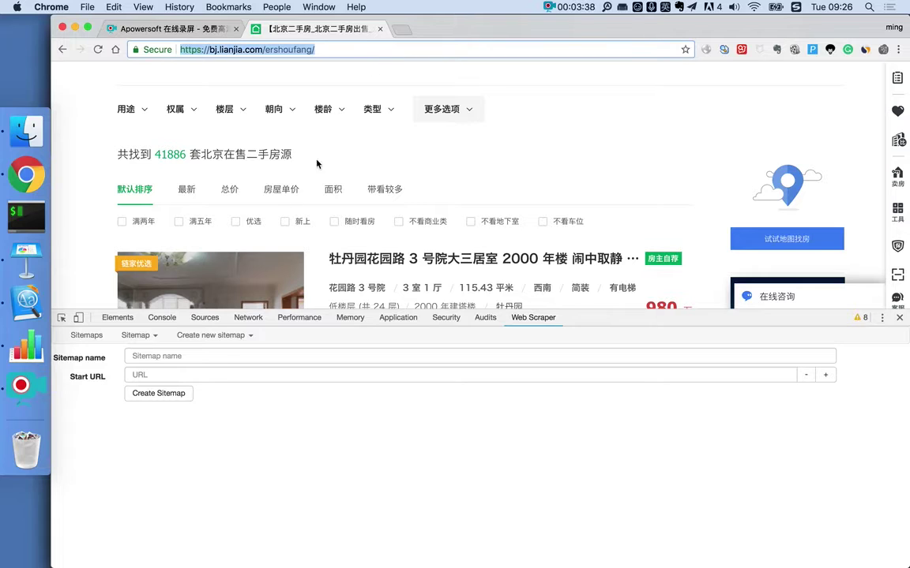
key(super+c)
click(198, 376)
key(super+v)
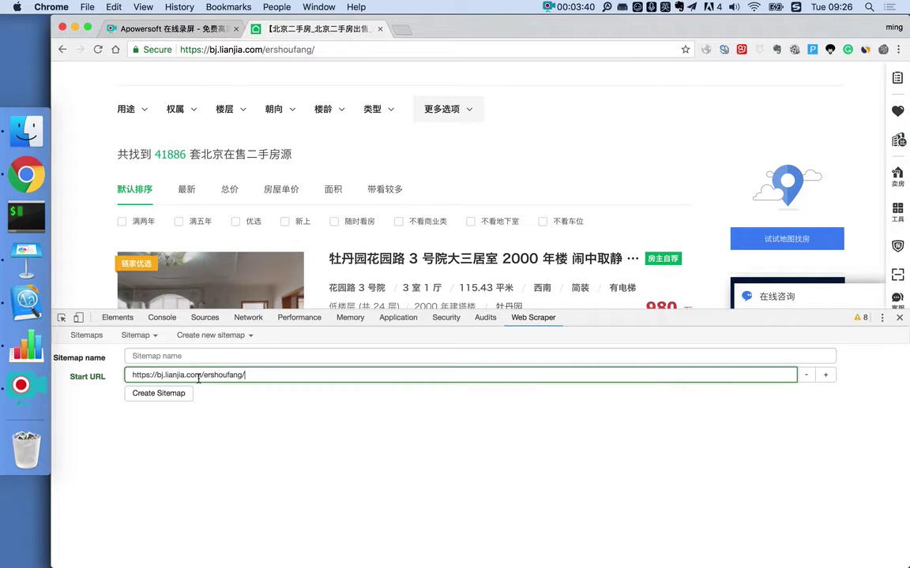
click(219, 357)
text(l)
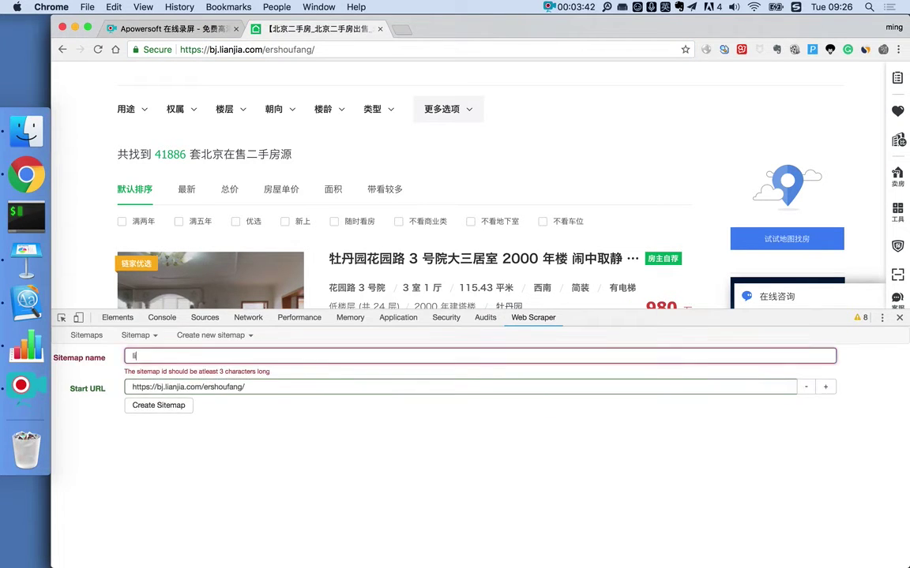
text(ianjia)
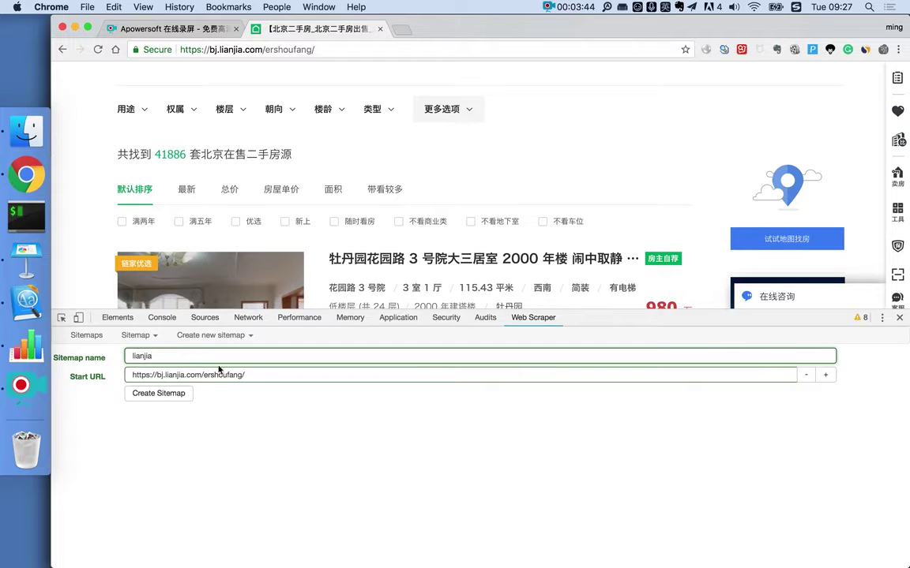
click(161, 395)
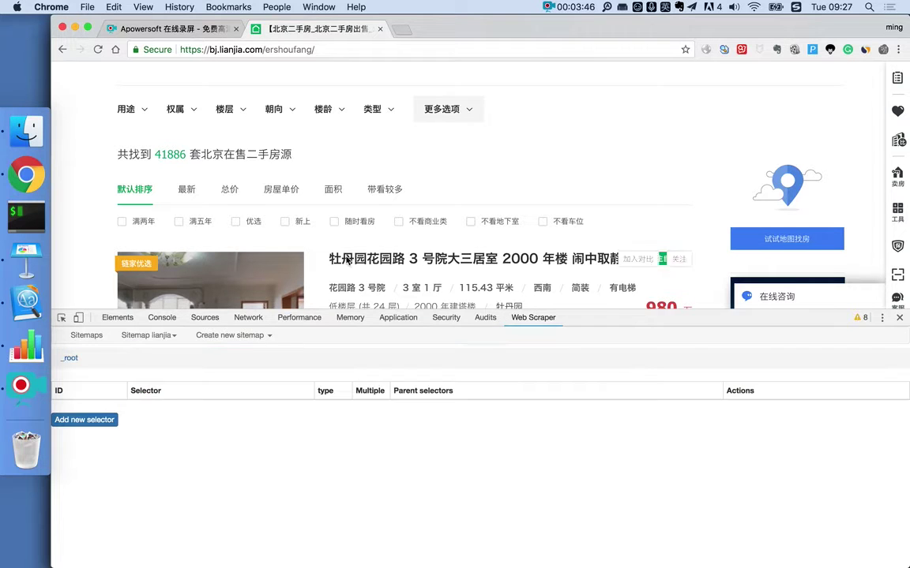
Start a new selector under the sitemap's root with the id house
scroll(474, 166, down, 3)
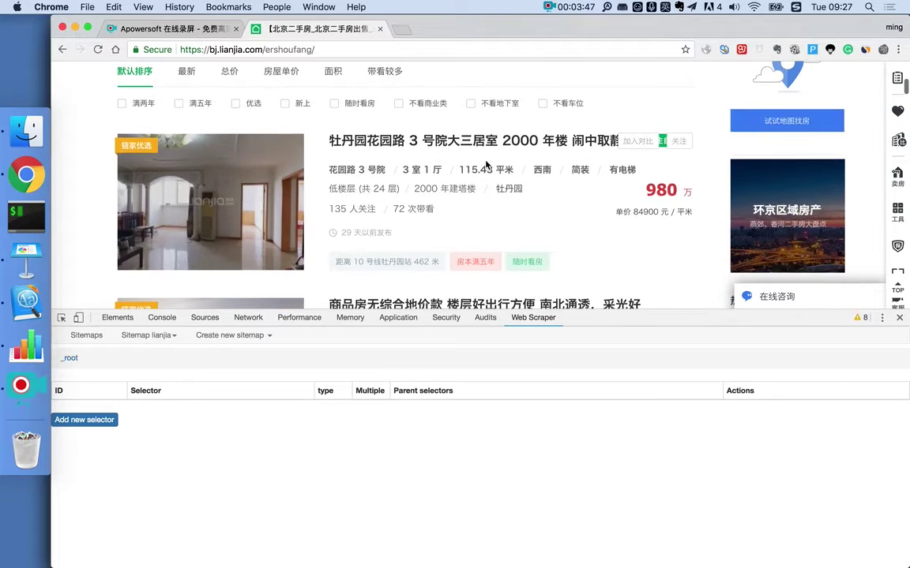
click(103, 421)
click(174, 357)
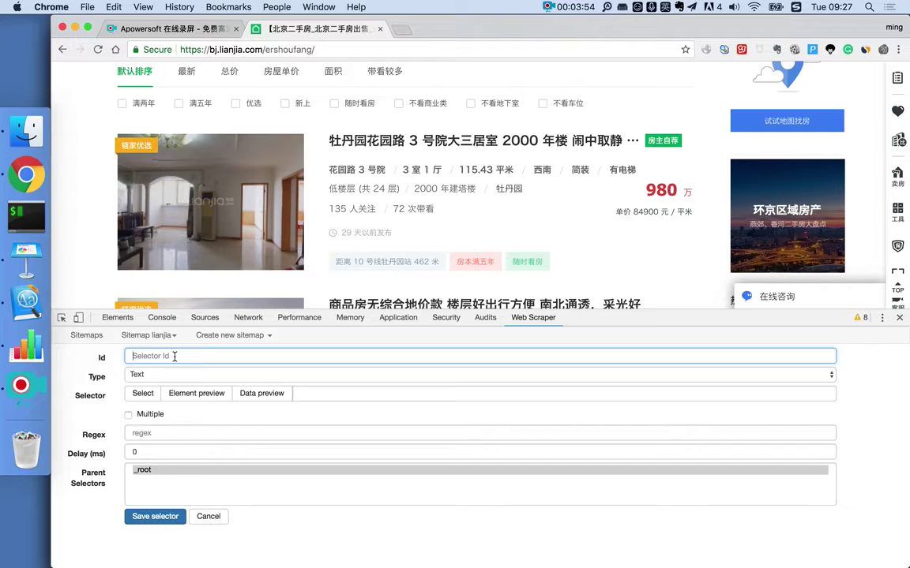
text(house)
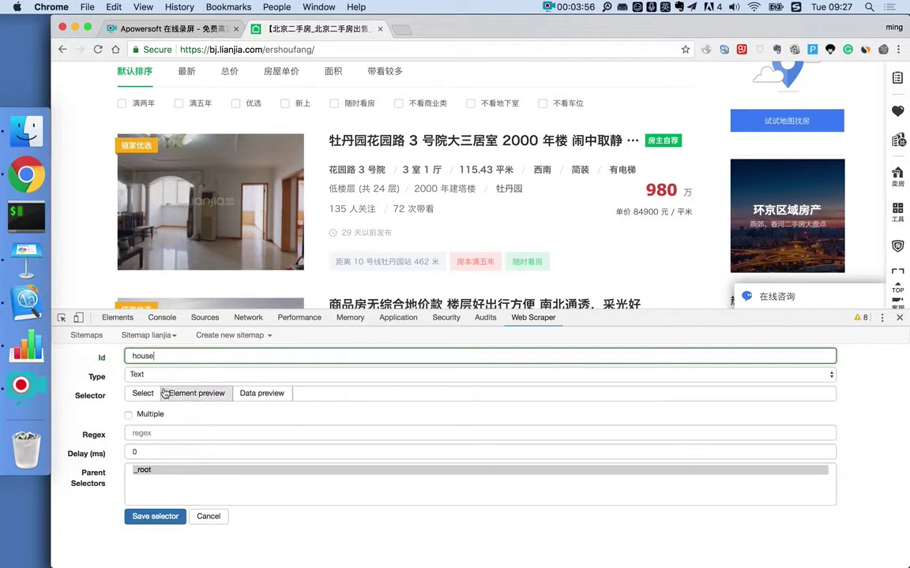
Pick the first two listing titles on the page so the house selector becomes div.info div.title a
click(144, 393)
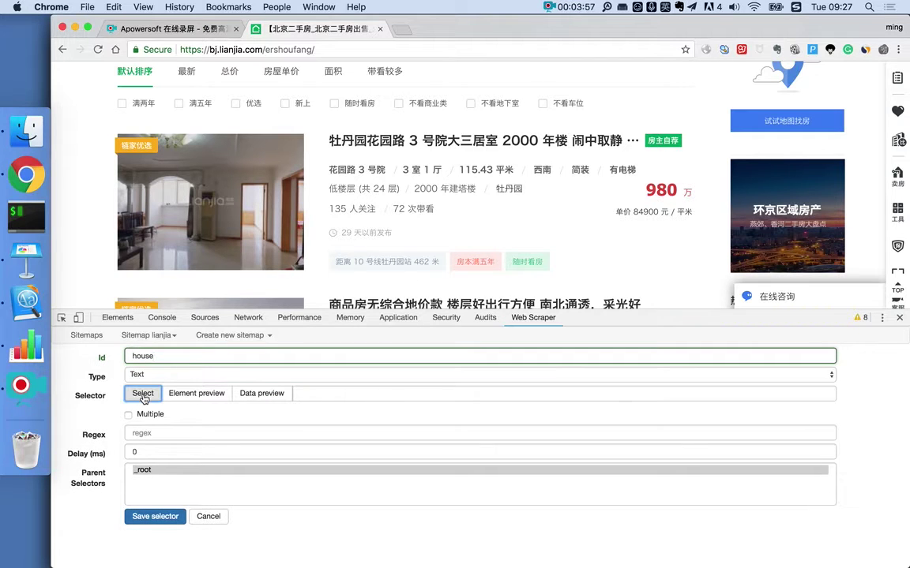
click(437, 147)
scroll(437, 146, down, 3)
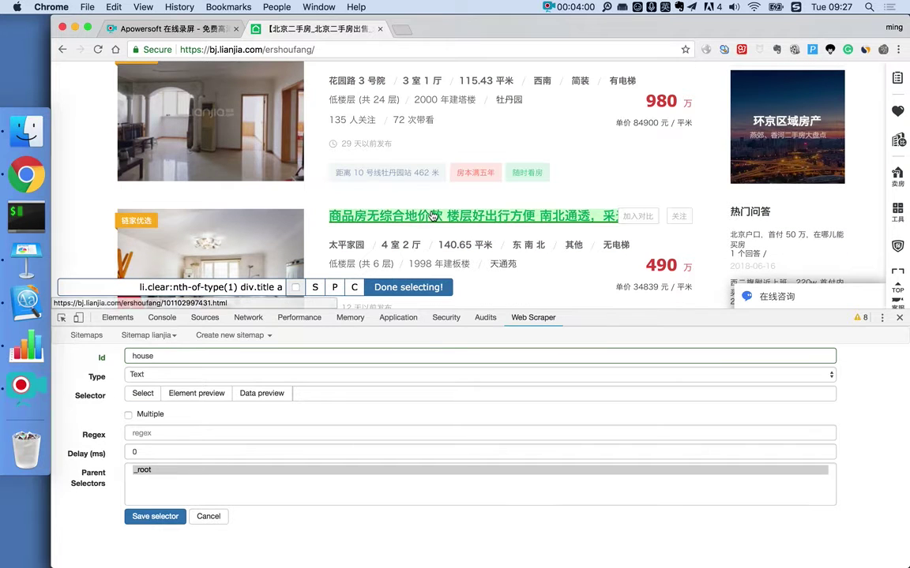
click(433, 216)
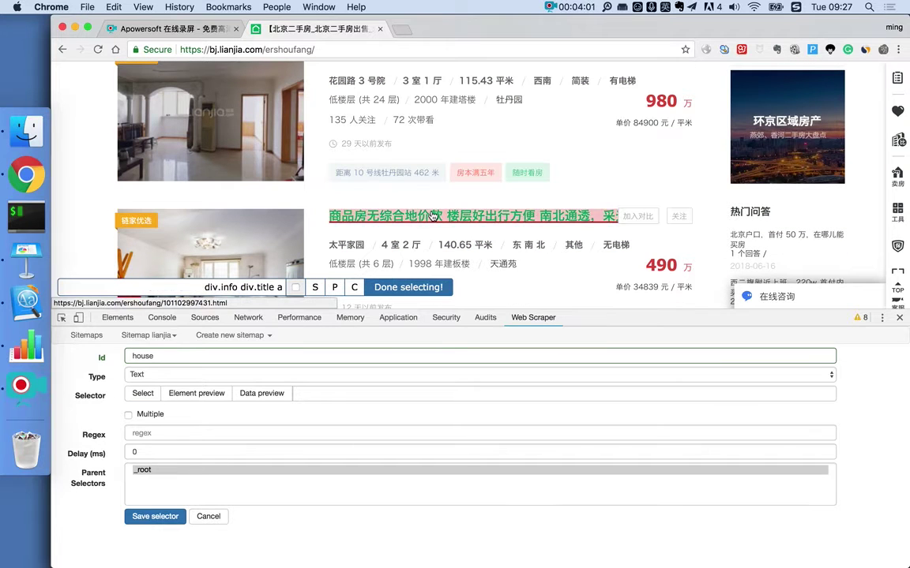
click(407, 288)
Preview the house selector's elements, and save it with Multiple enabled and a delay of 2000 ms
scroll(514, 150, up, 2)
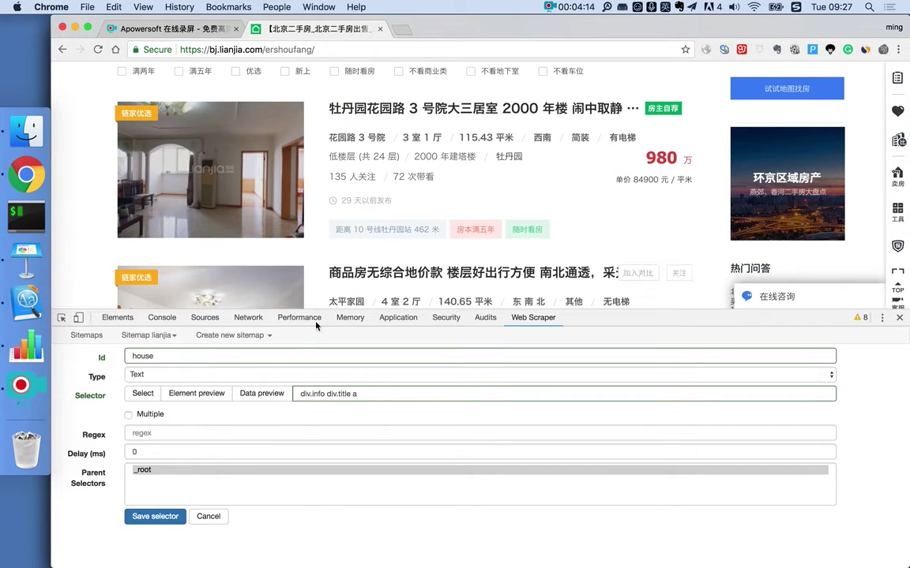
click(203, 399)
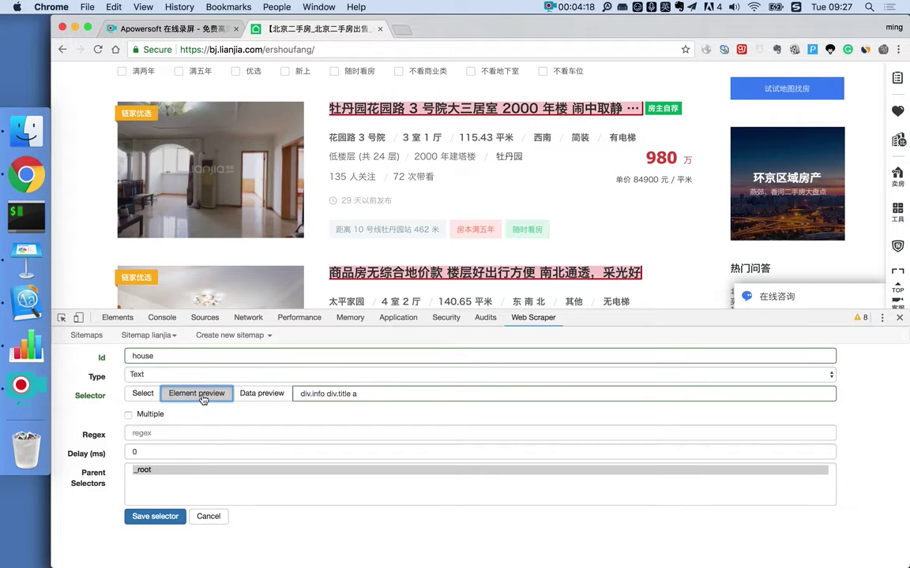
click(203, 400)
click(153, 416)
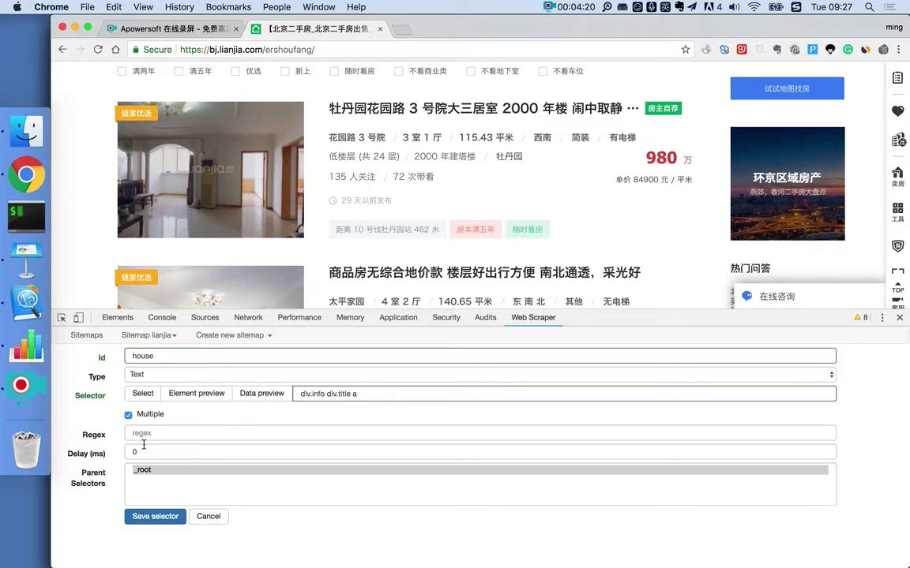
click(143, 447)
text(2000)
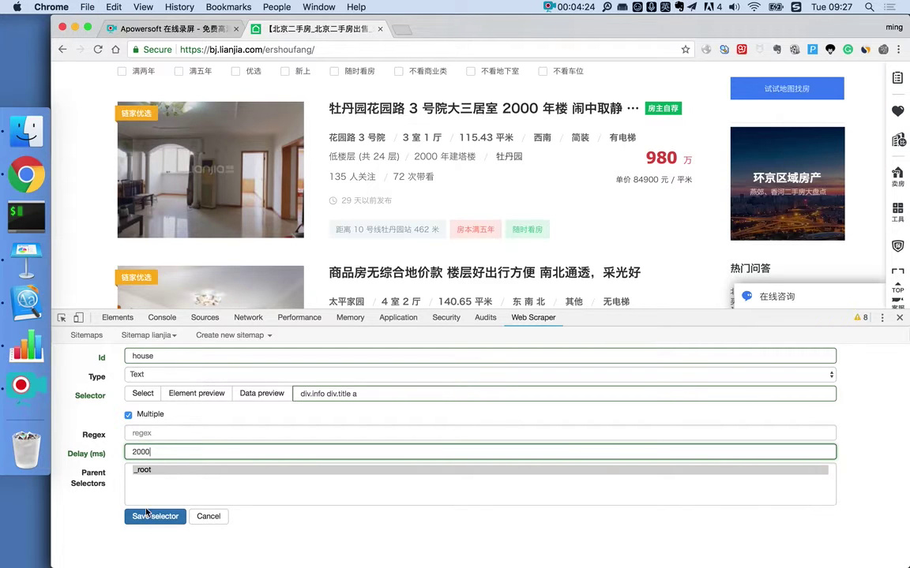
click(142, 518)
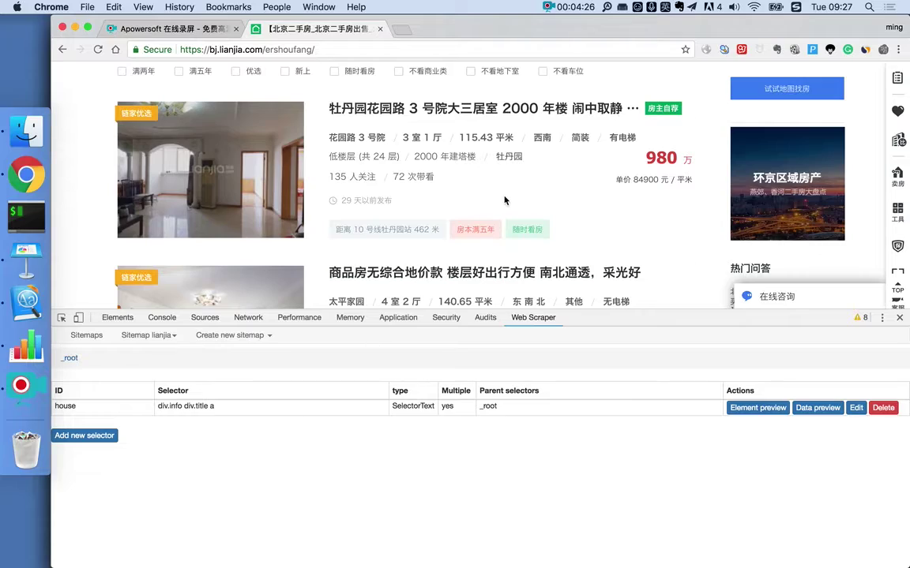
Start another root selector for the listing's pagination with the id page and set its type to Link
scroll(507, 198, down, 5)
scroll(508, 198, down, 15)
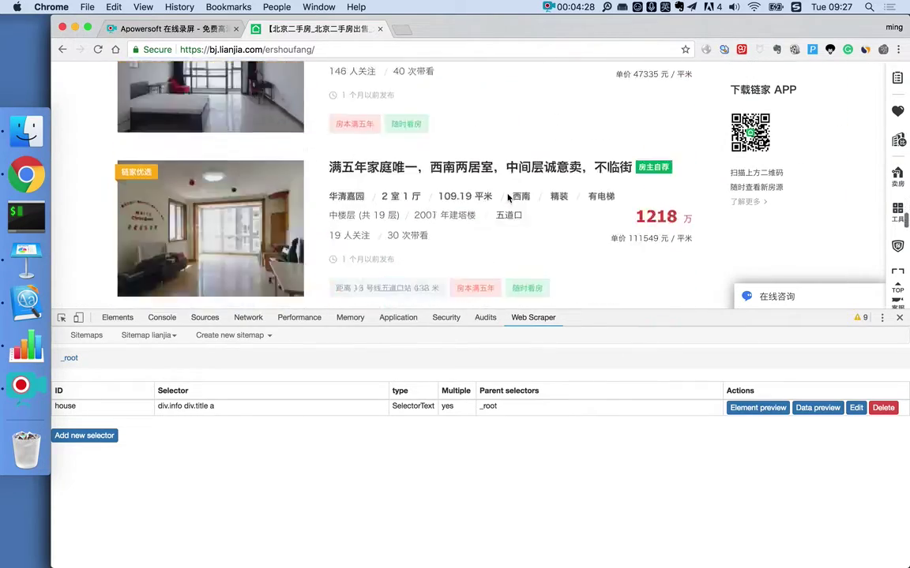
scroll(561, 266, down, 15)
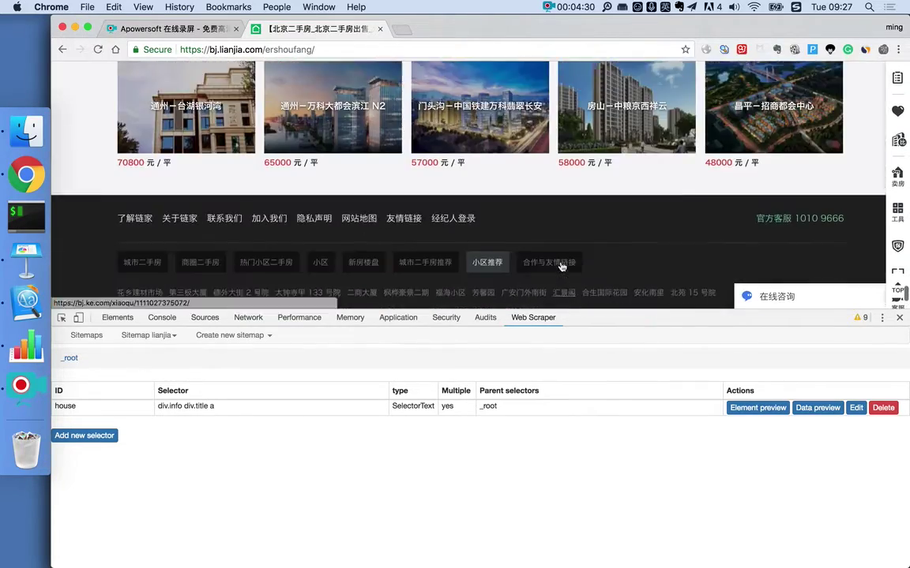
scroll(561, 266, up, 3)
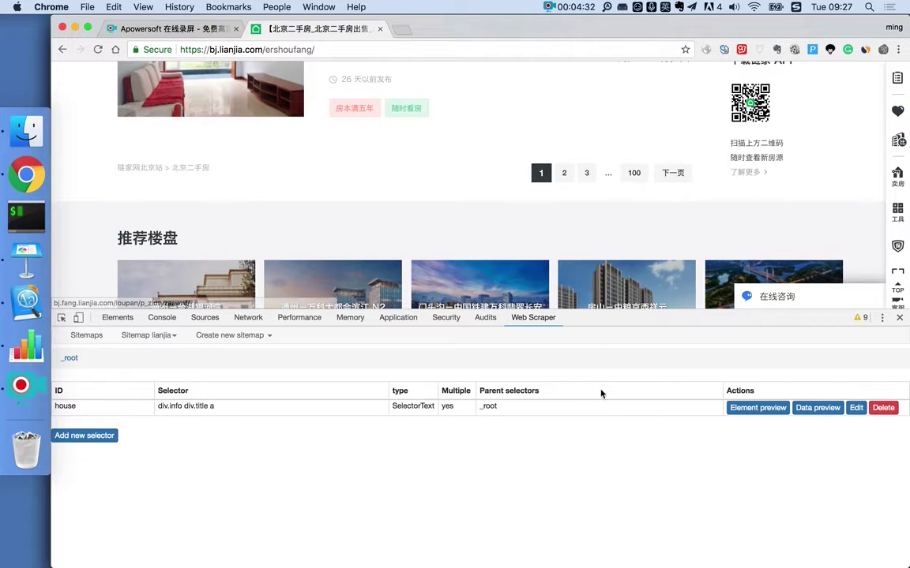
click(79, 442)
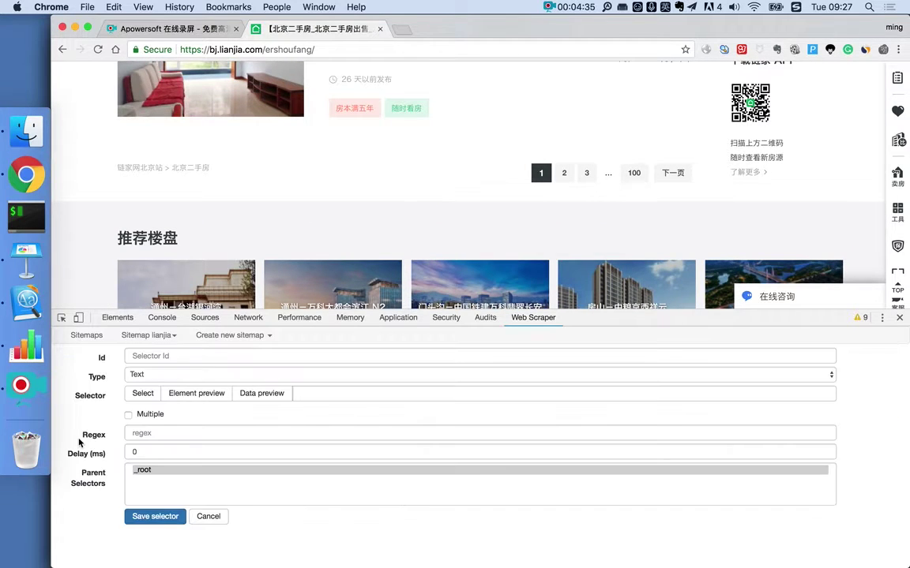
click(161, 360)
text(page)
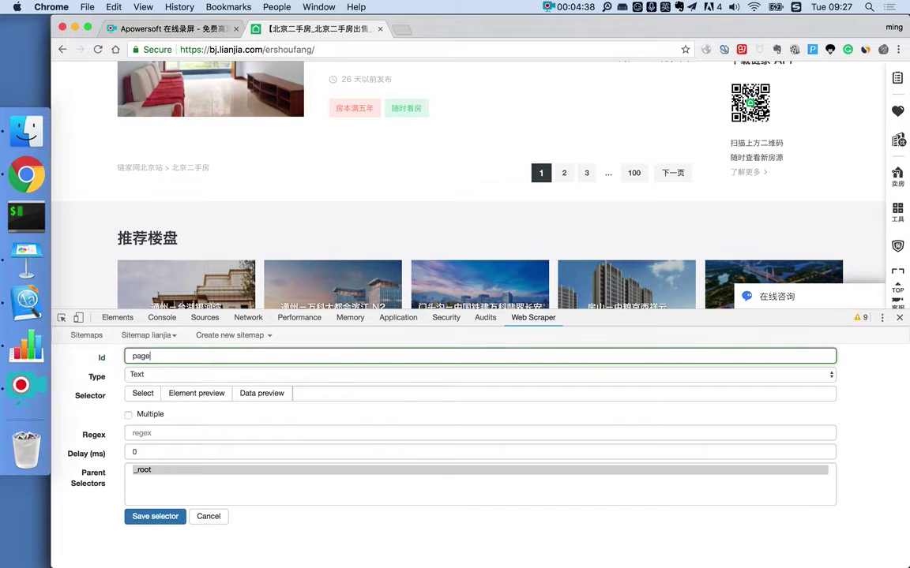
click(128, 375)
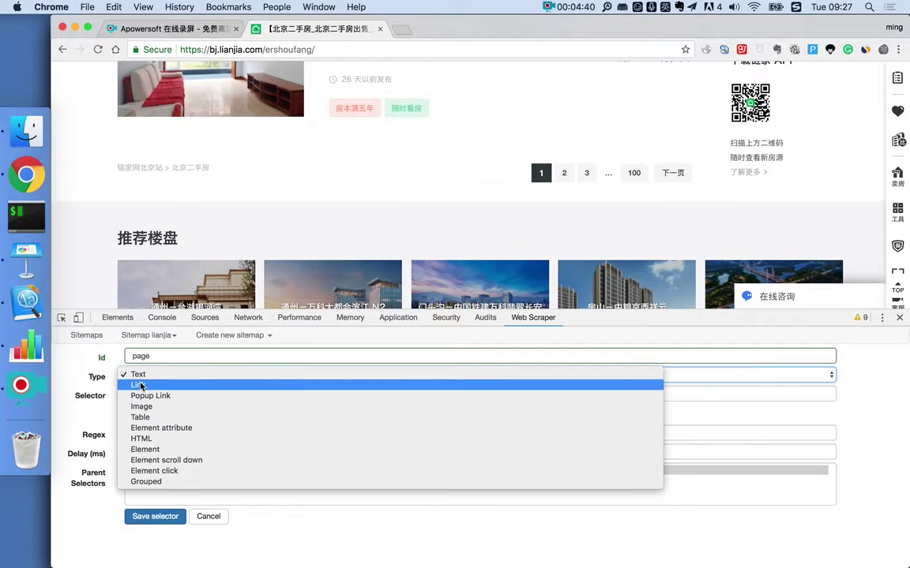
click(140, 385)
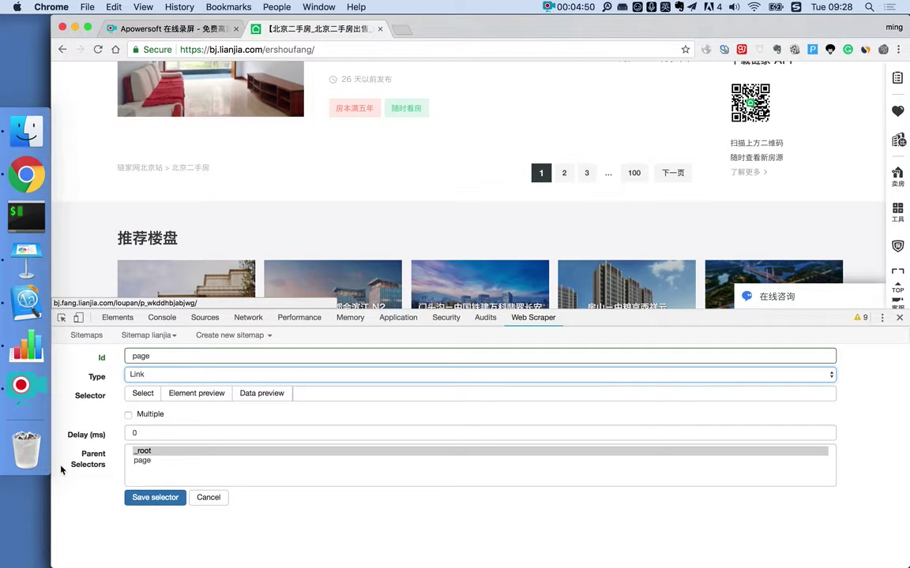
Pick the page 2 and page 3 pagination links so the page selector becomes div.page-box a:nth-of-type(n+2)
click(144, 401)
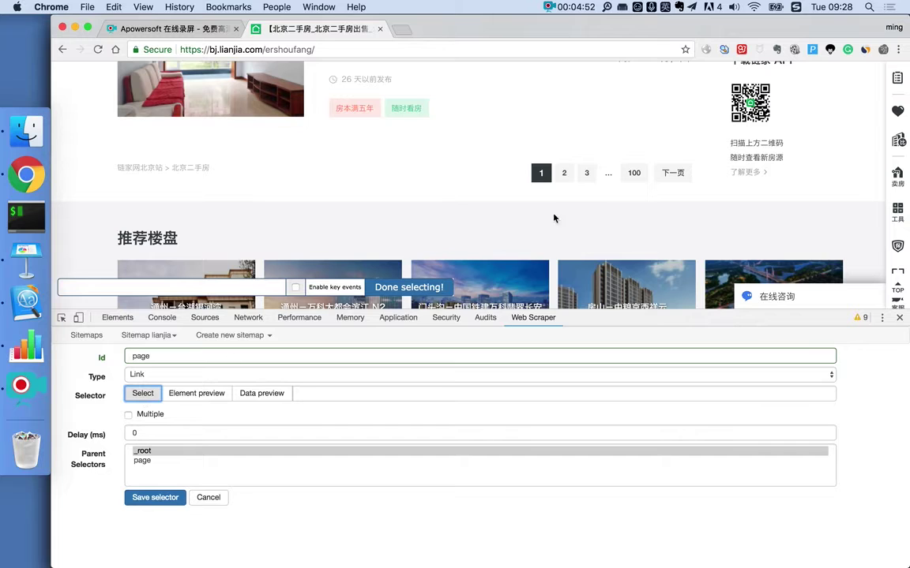
click(565, 174)
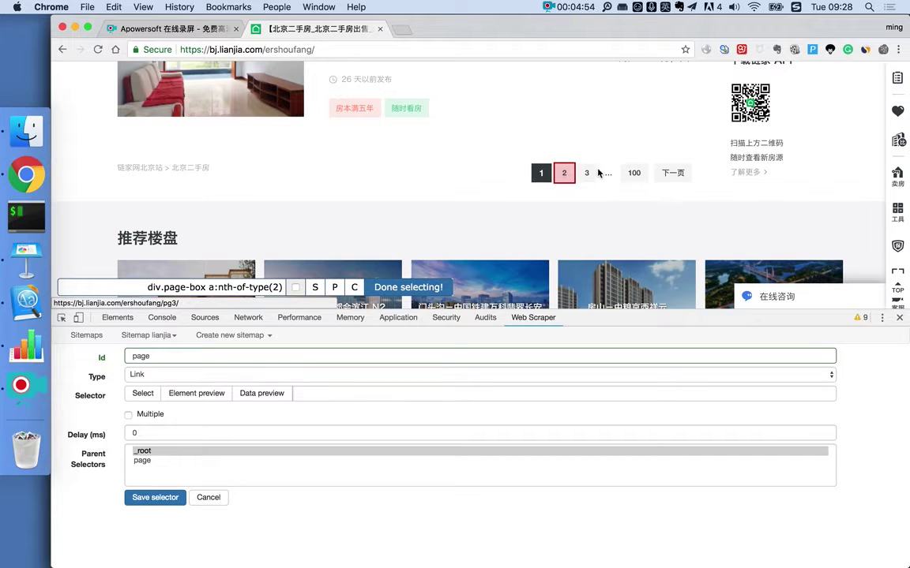
click(589, 174)
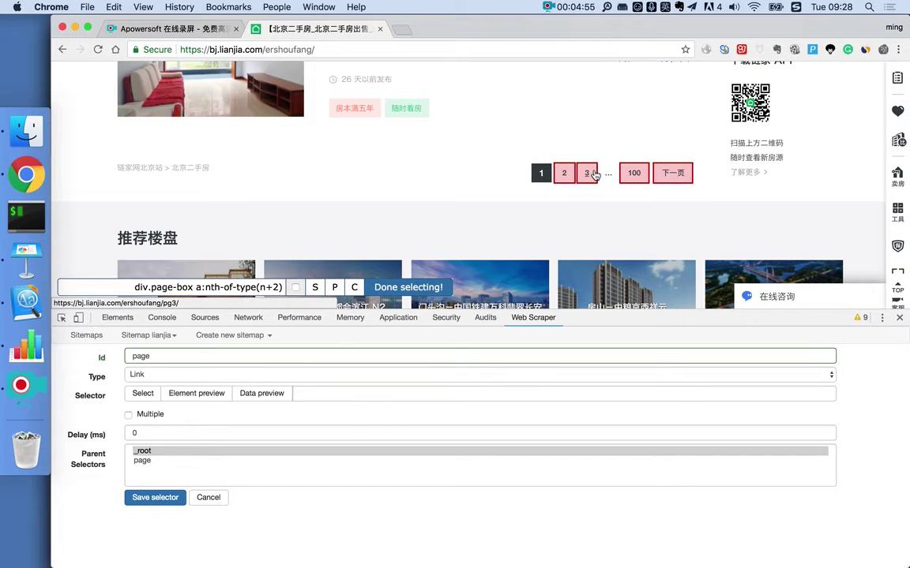
click(421, 289)
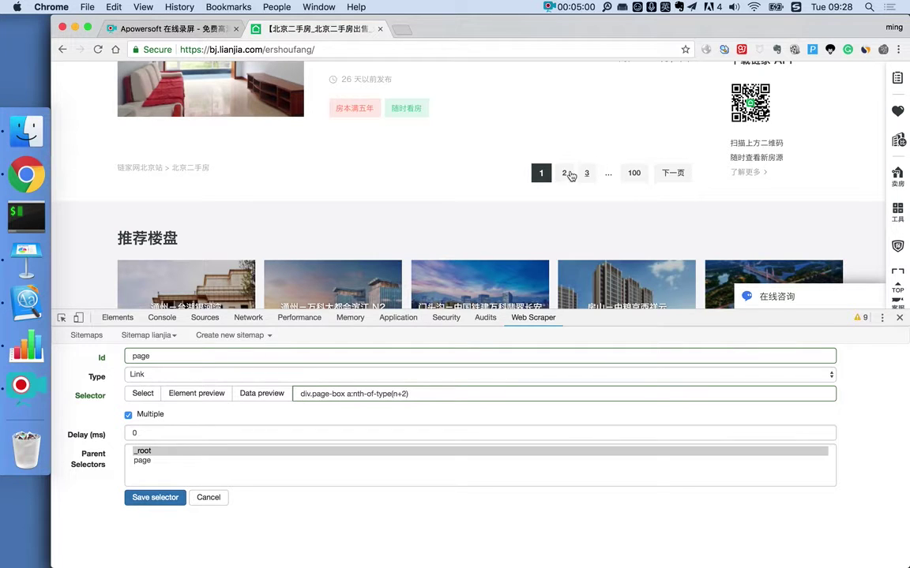
Save the page selector with Multiple enabled and a delay of 2000 ms
double_click(242, 432)
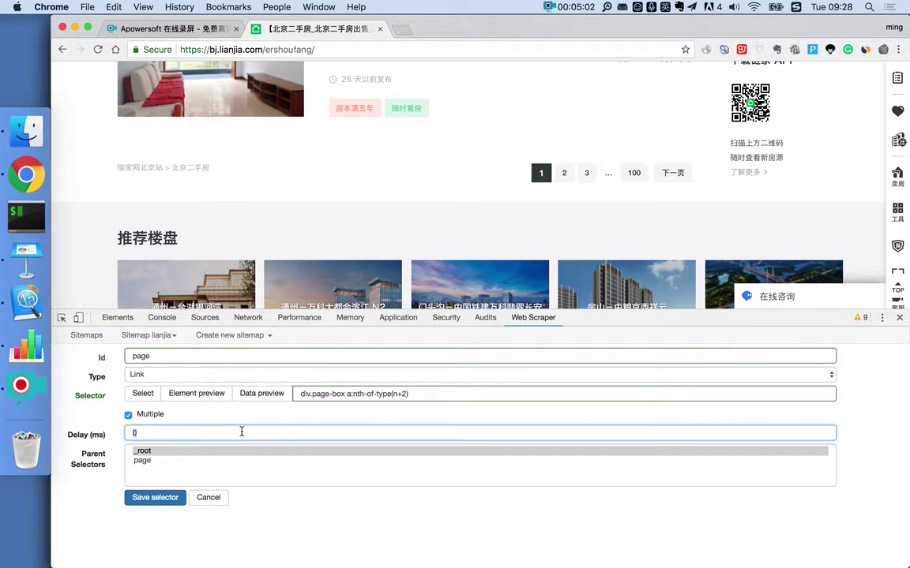
text(2000)
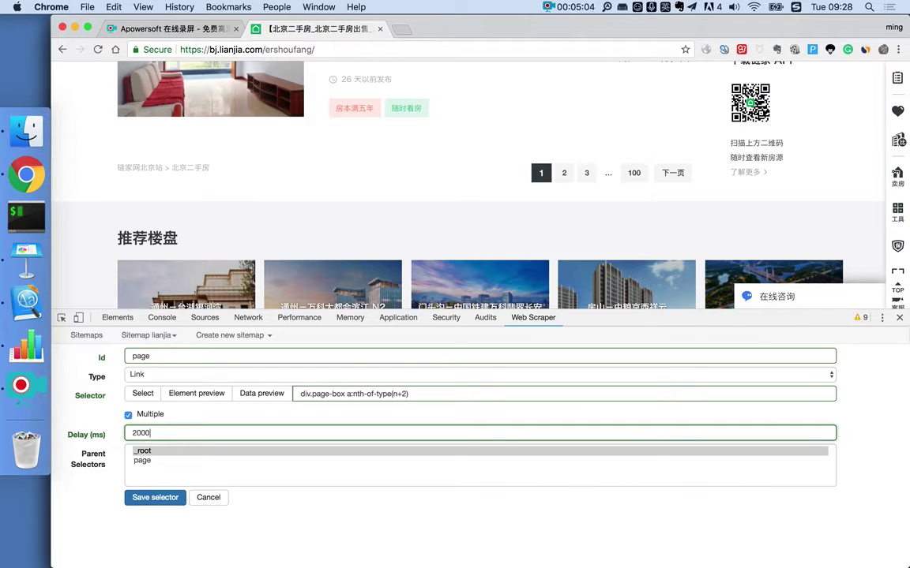
click(156, 497)
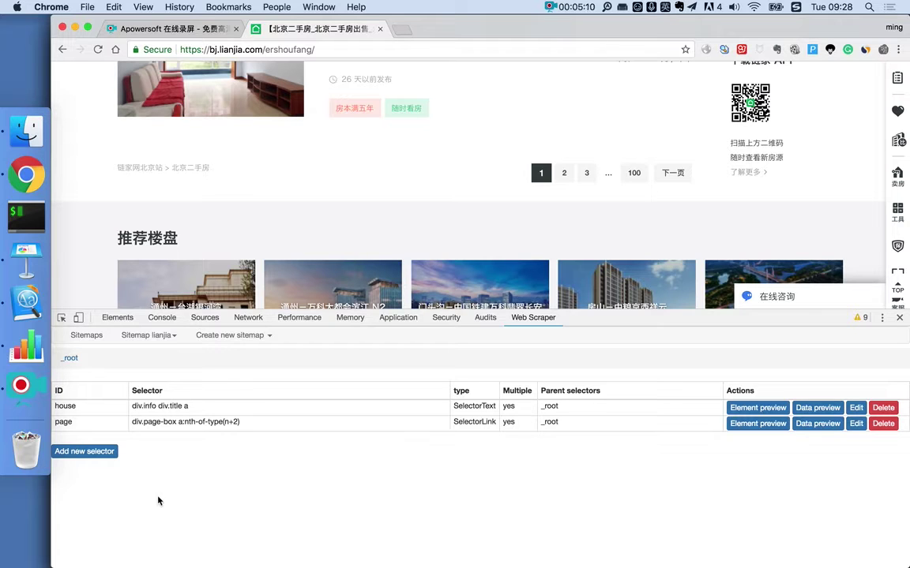
Preview the data collected by the root-level house selector, look through the listed titles, and close the preview
scroll(368, 182, up, 3)
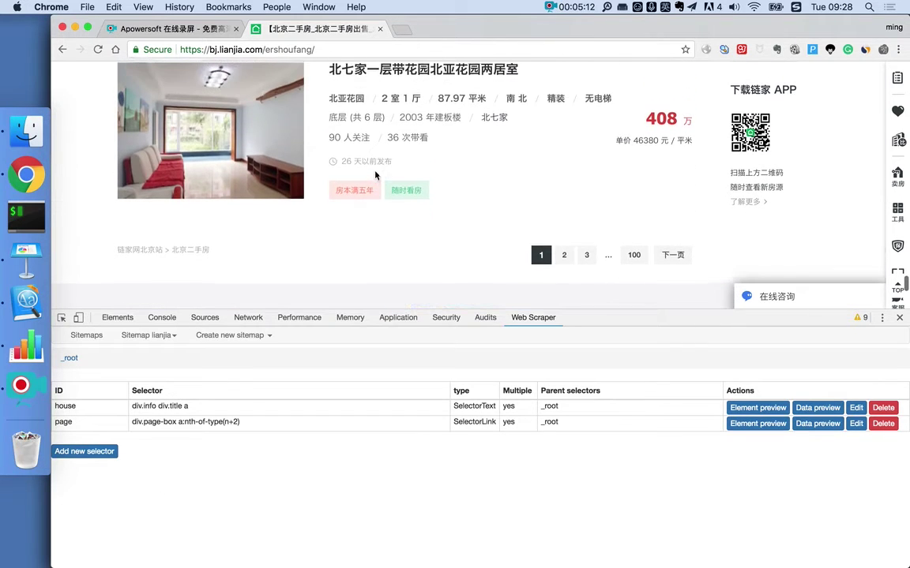
scroll(375, 175, down, 1)
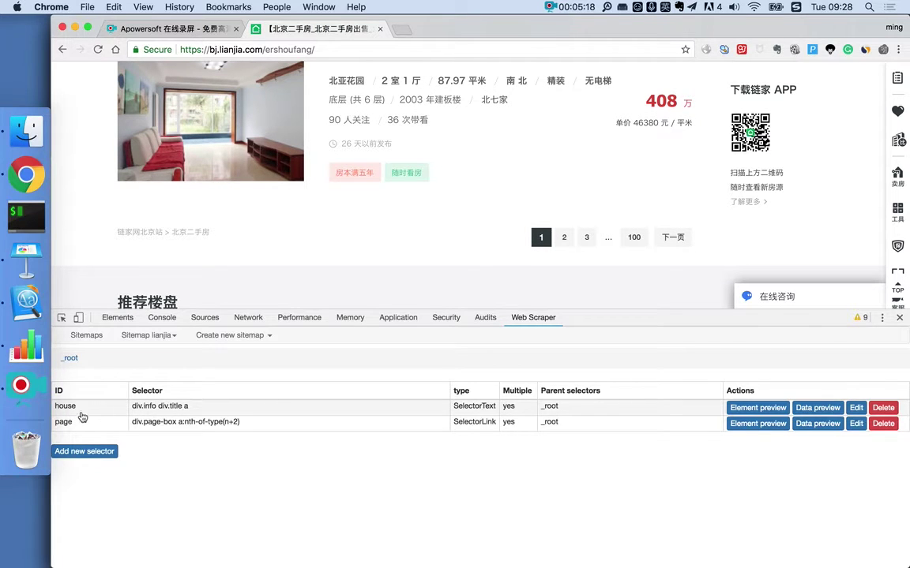
click(826, 413)
scroll(734, 466, down, 3)
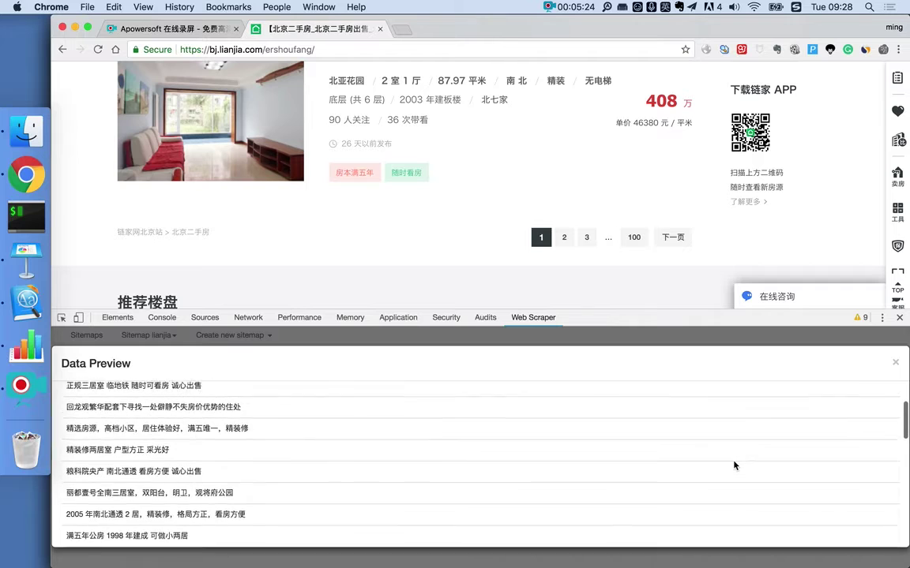
scroll(734, 466, up, 3)
click(895, 363)
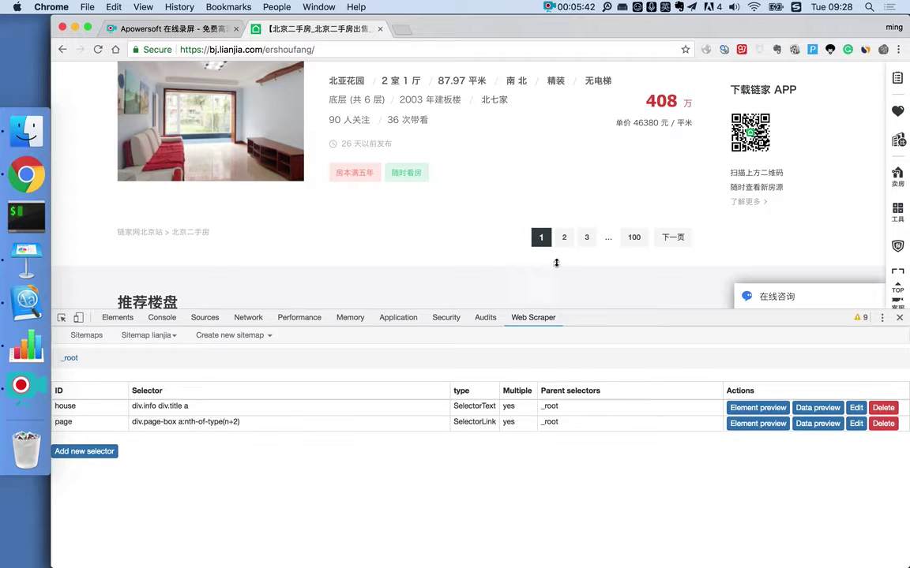
Enter the page selector's level and load page 2 of the Lianjia listings to look over its house titles
click(241, 424)
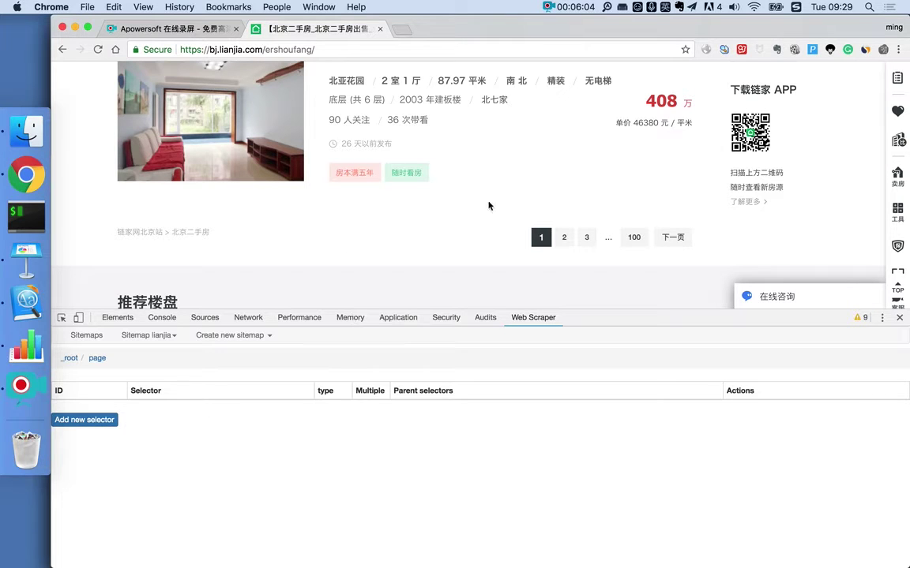
click(564, 237)
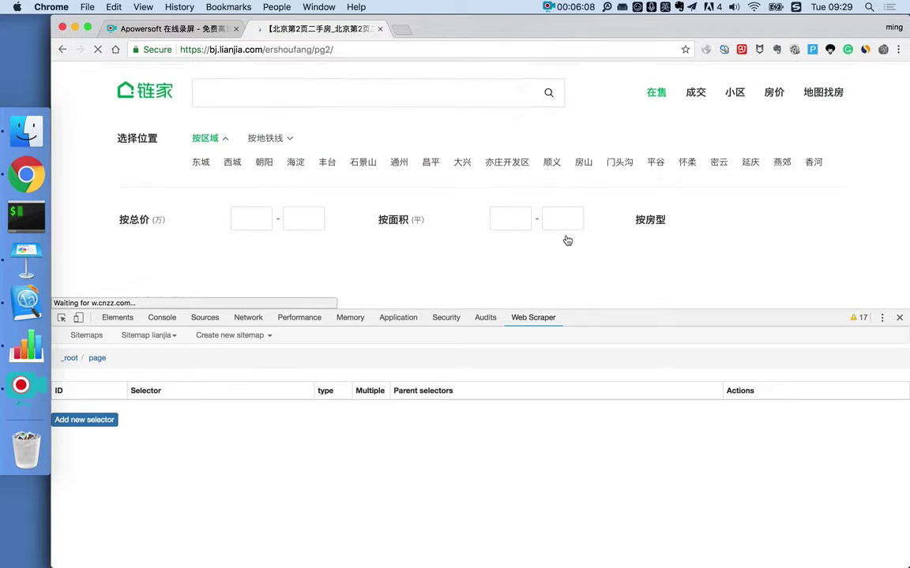
scroll(566, 240, down, 2)
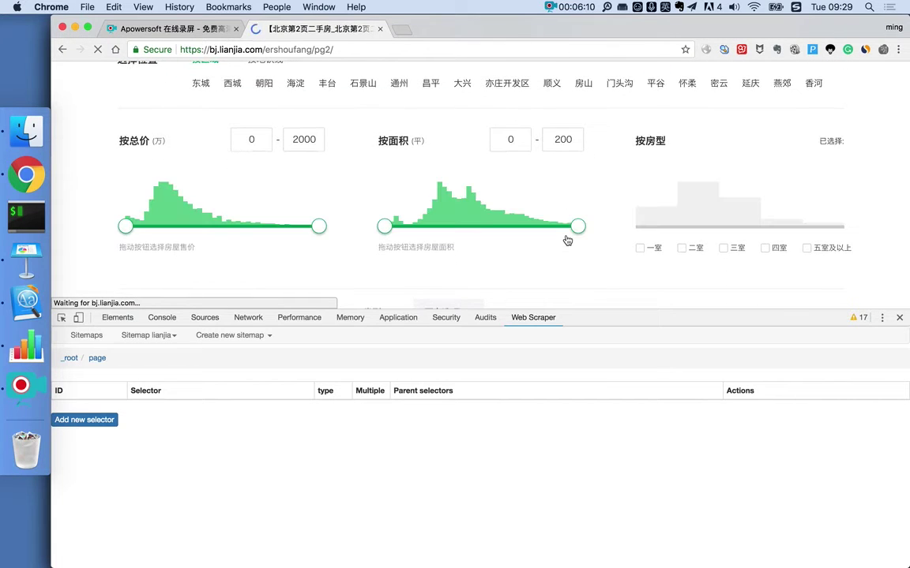
scroll(566, 240, down, 3)
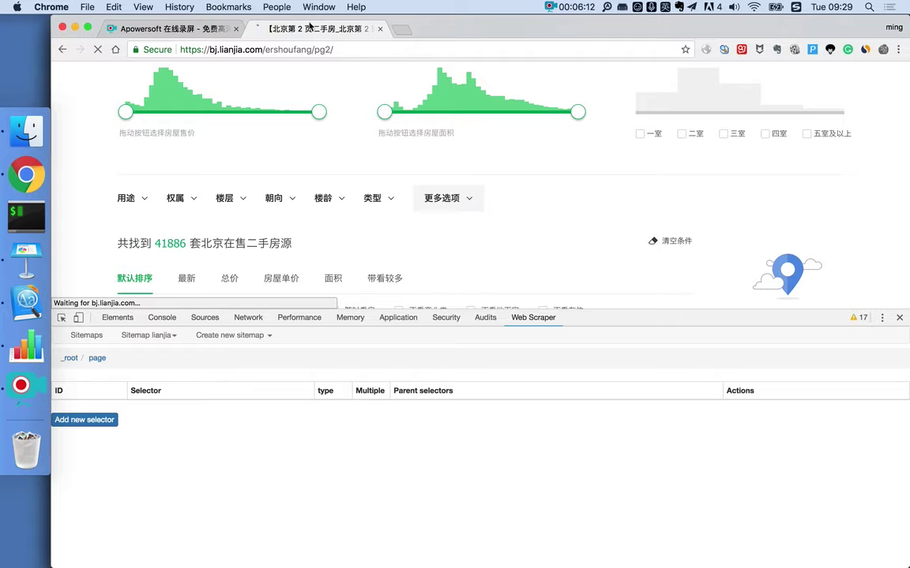
scroll(493, 254, down, 4)
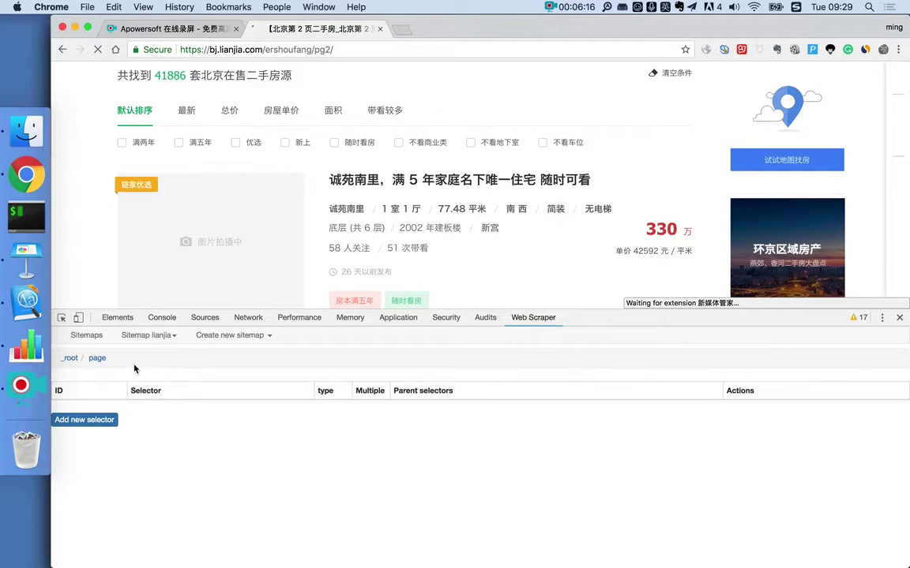
scroll(504, 191, down, 1)
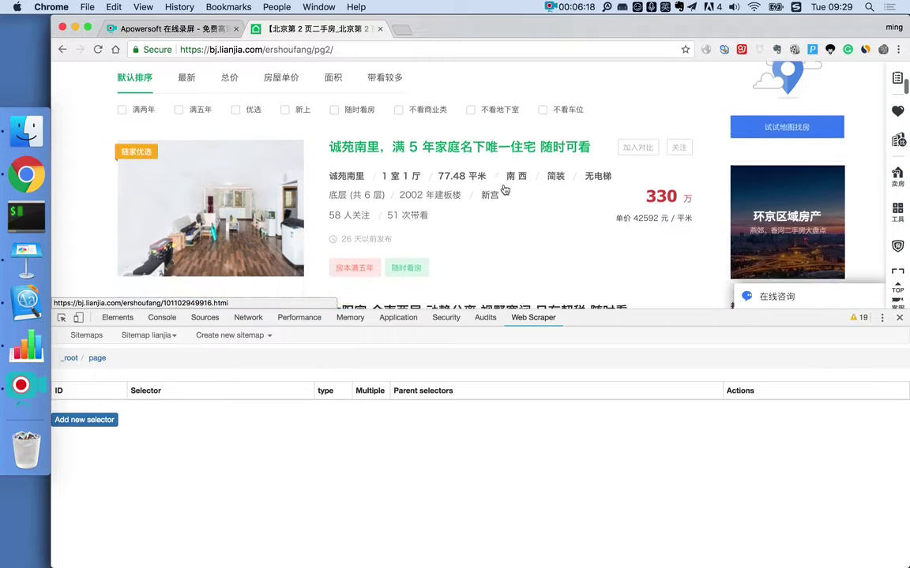
scroll(503, 190, down, 2)
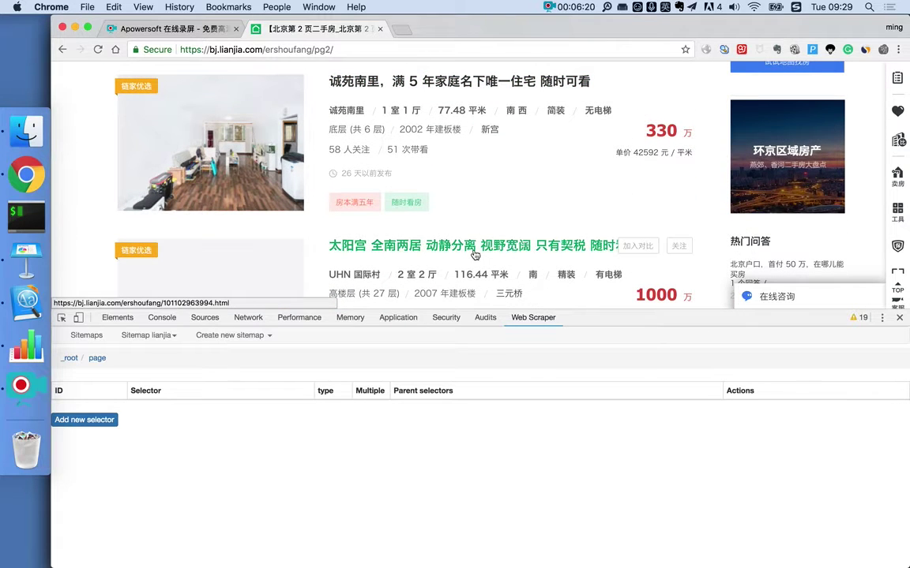
scroll(475, 255, down, 5)
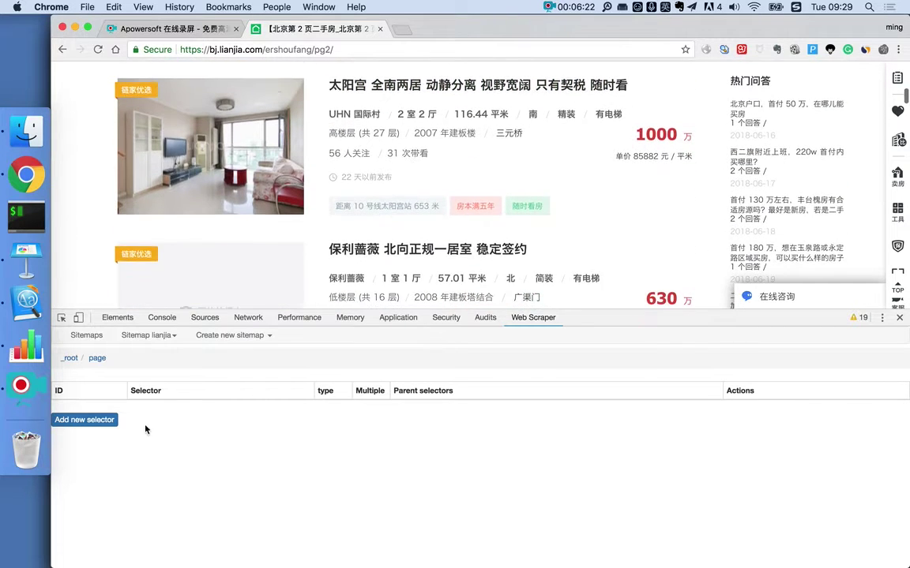
click(95, 426)
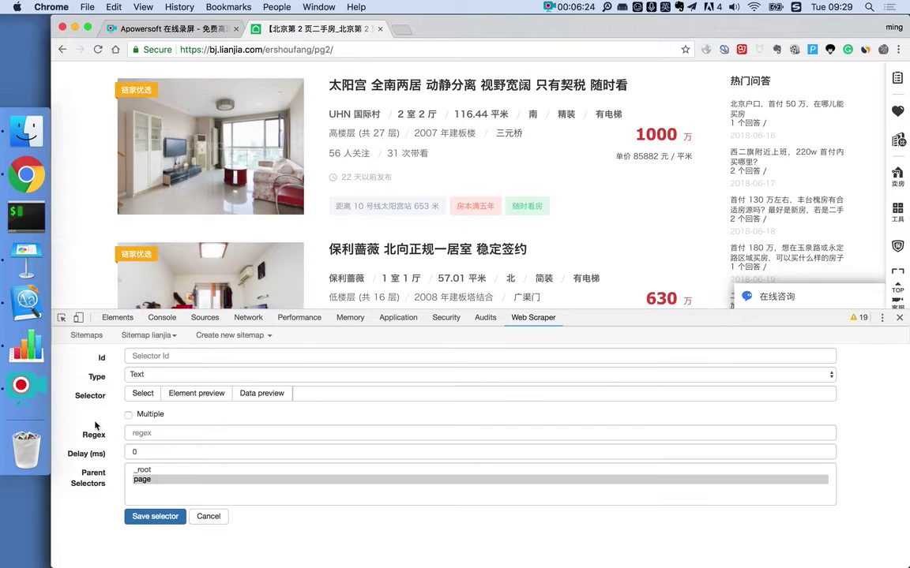
click(160, 357)
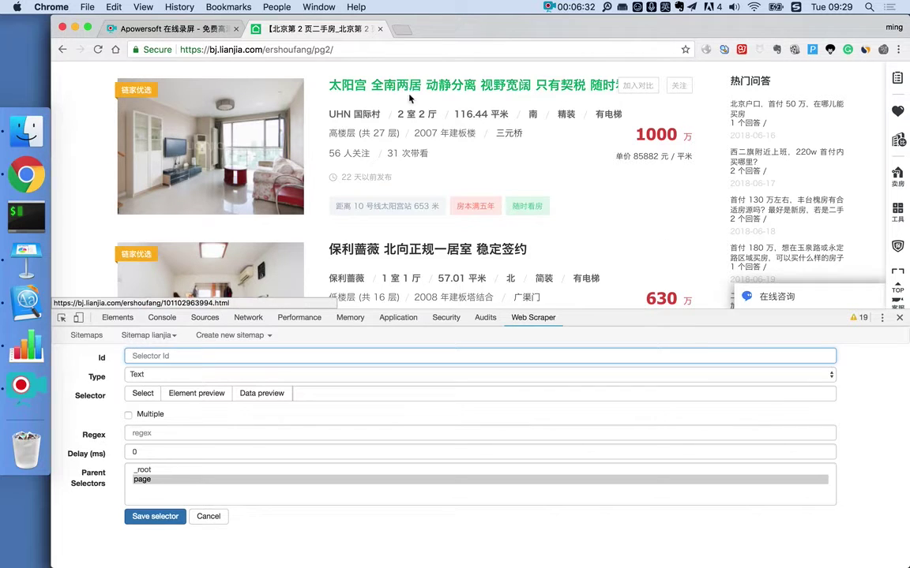
click(149, 335)
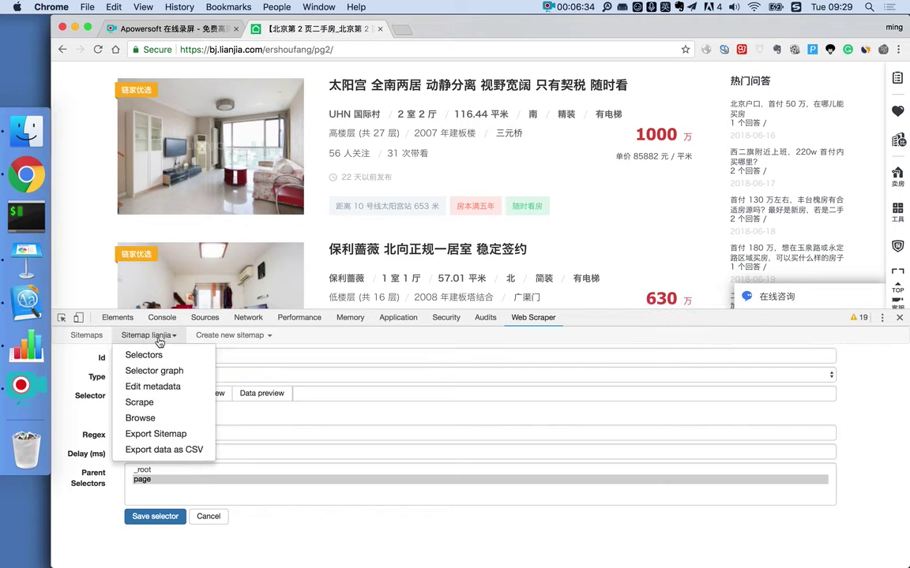
click(146, 353)
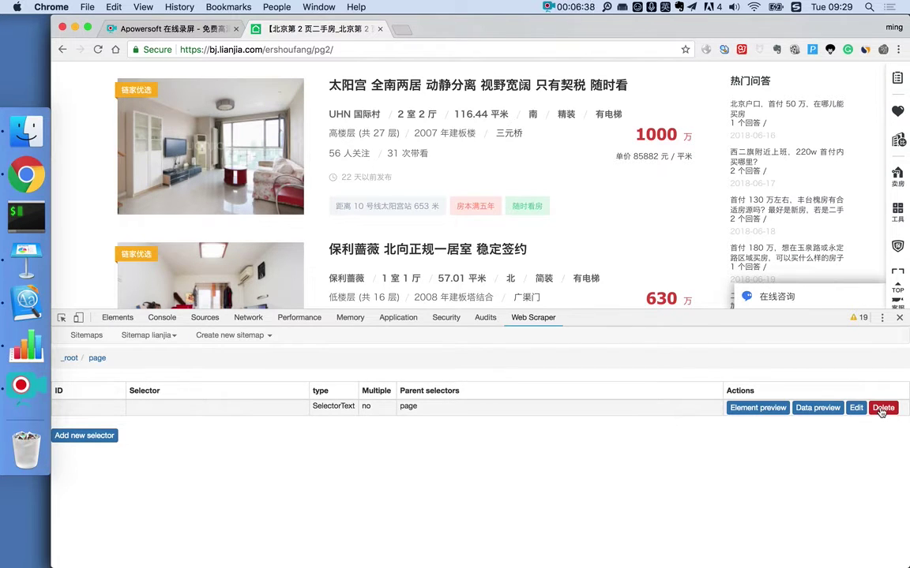
click(882, 408)
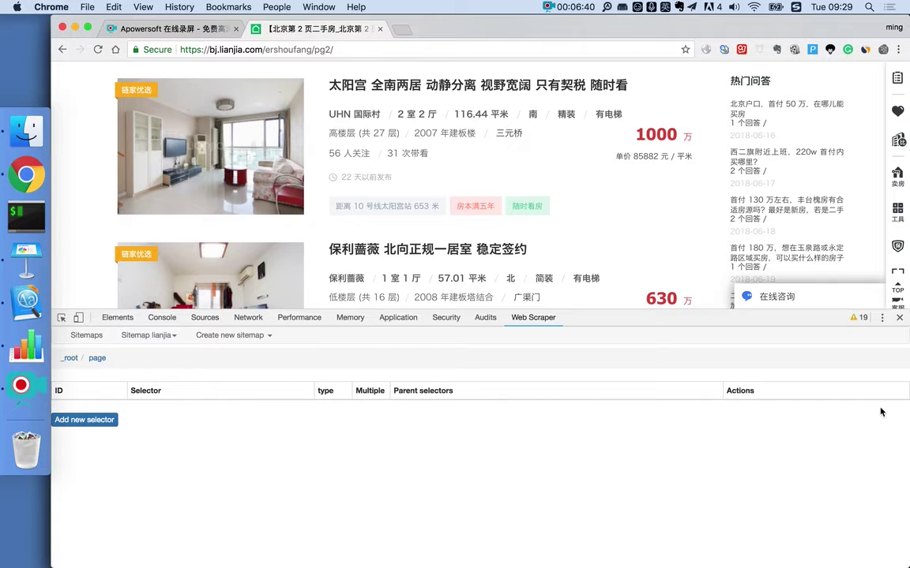
Edit the house selector under the root so its parent selectors are both _root and page, and save it
click(70, 357)
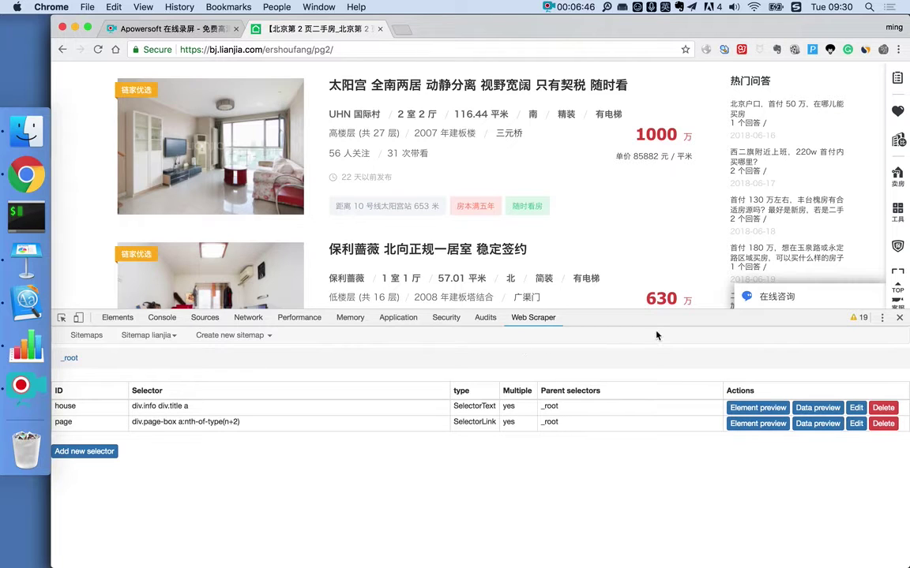
click(857, 408)
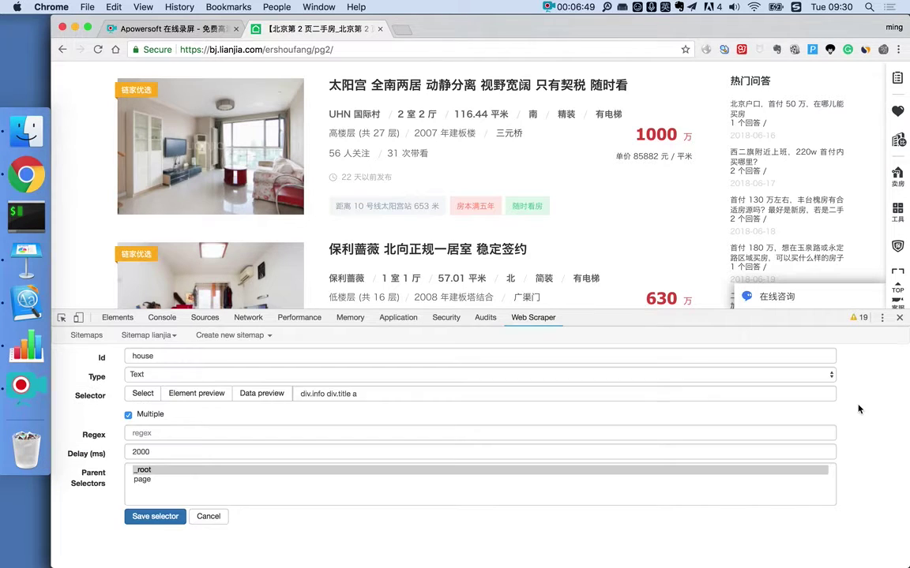
click(151, 471)
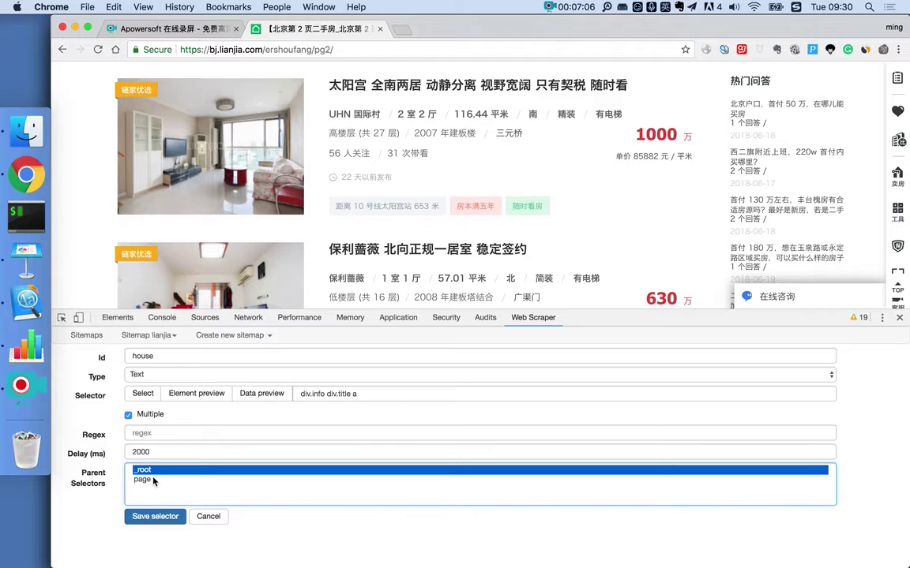
super+click(149, 479)
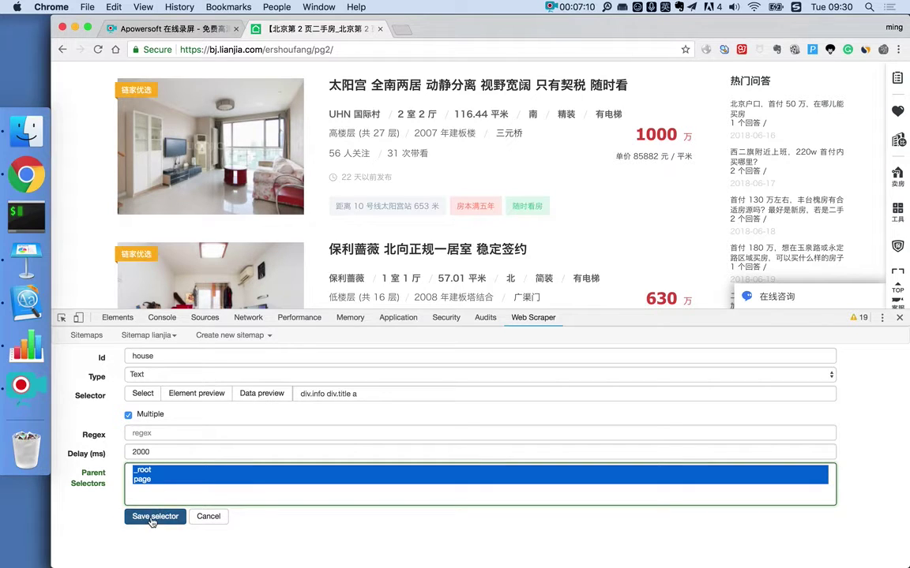
click(152, 518)
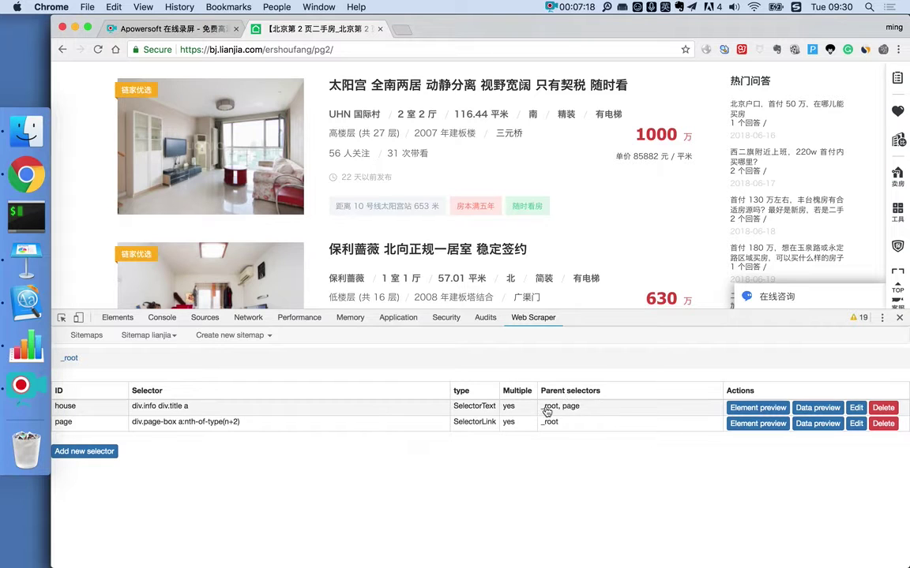
Check the house selector nested under the page selector and preview its data on listing page 2
click(201, 426)
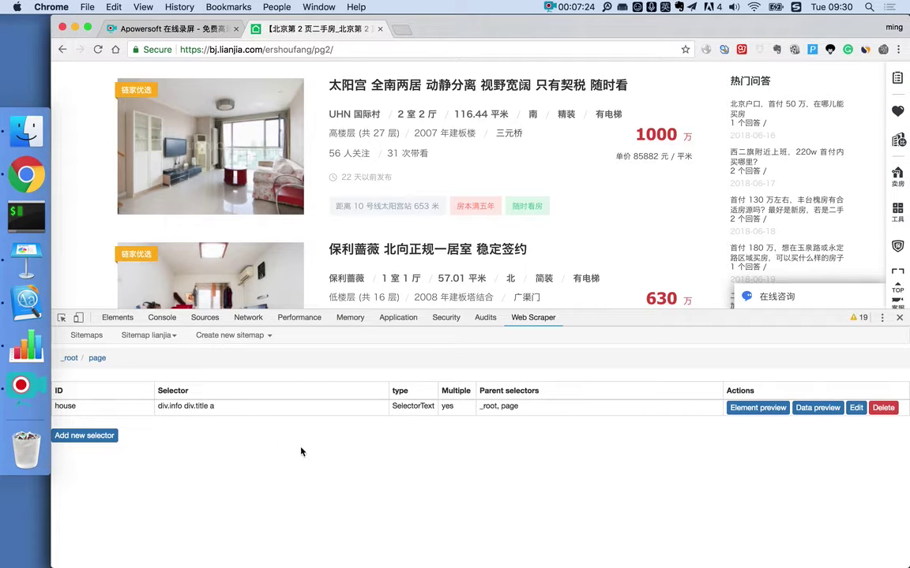
scroll(190, 294, up, 3)
scroll(190, 294, down, 2)
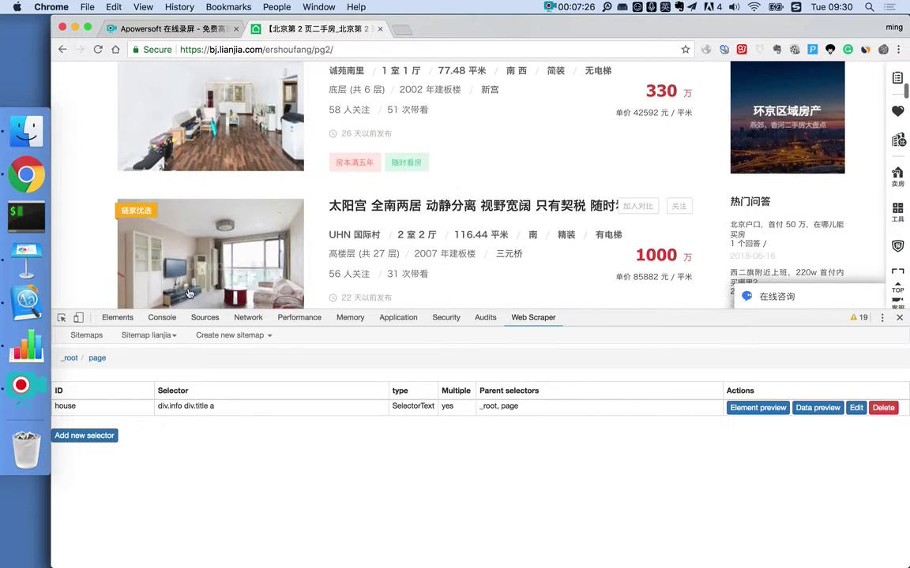
click(70, 358)
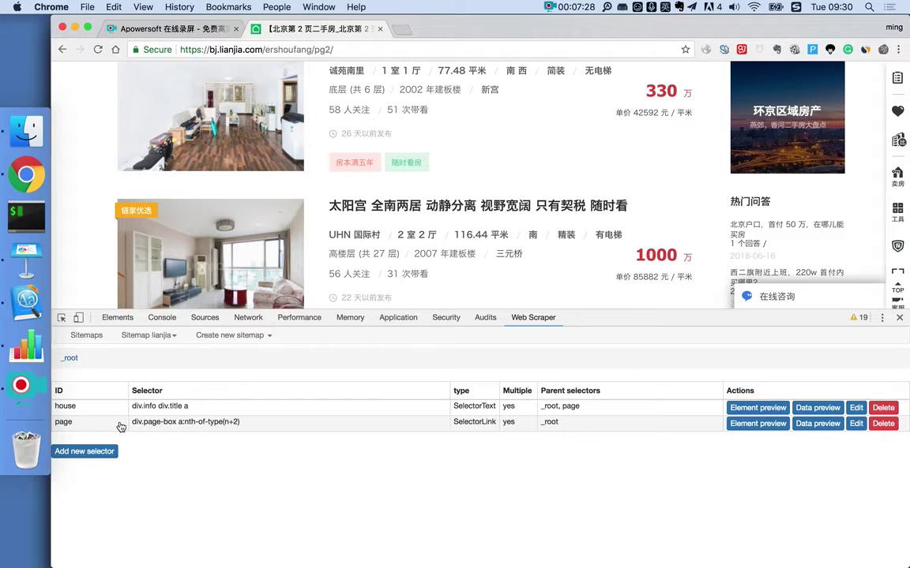
click(224, 429)
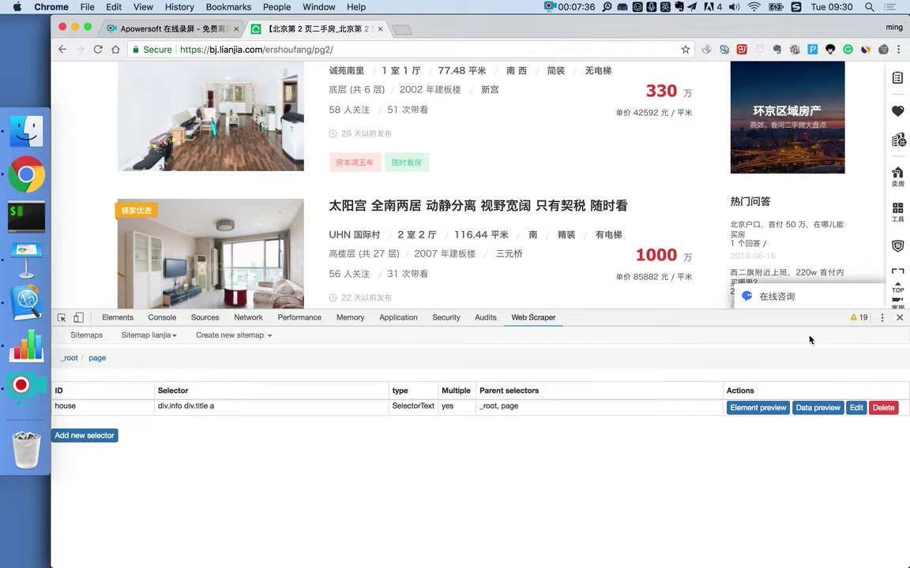
click(822, 412)
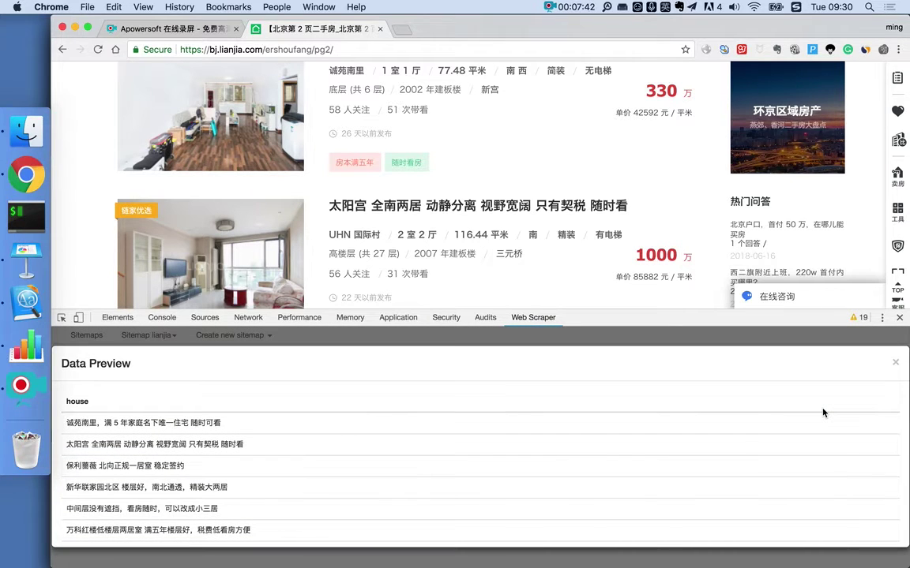
click(895, 362)
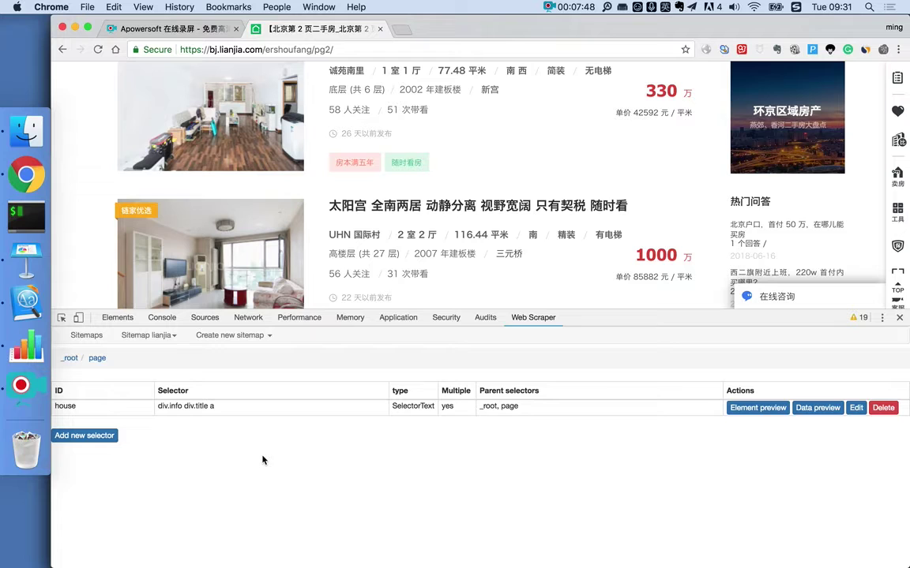
Compare the selectors under _root and page, and examine the house titles and pagination links on listing page 2
click(68, 358)
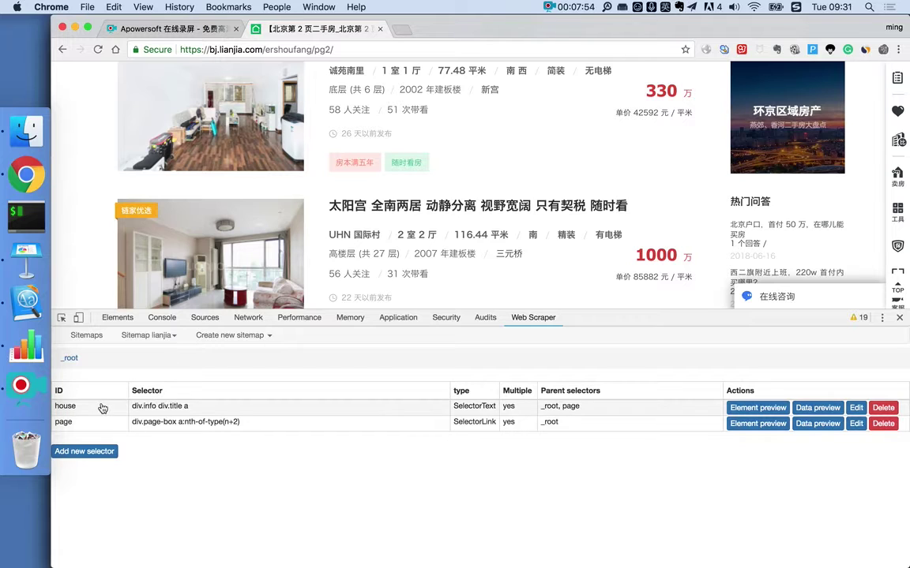
click(157, 425)
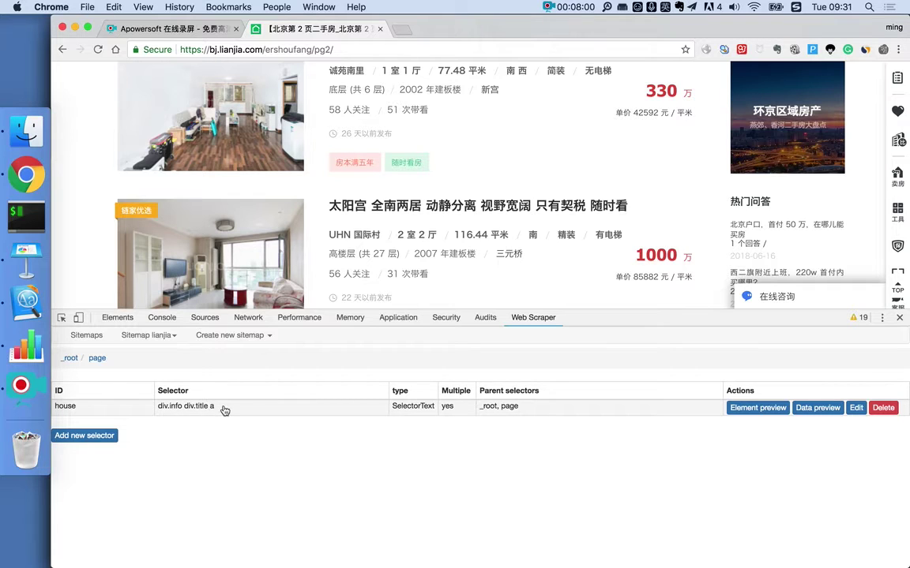
click(70, 359)
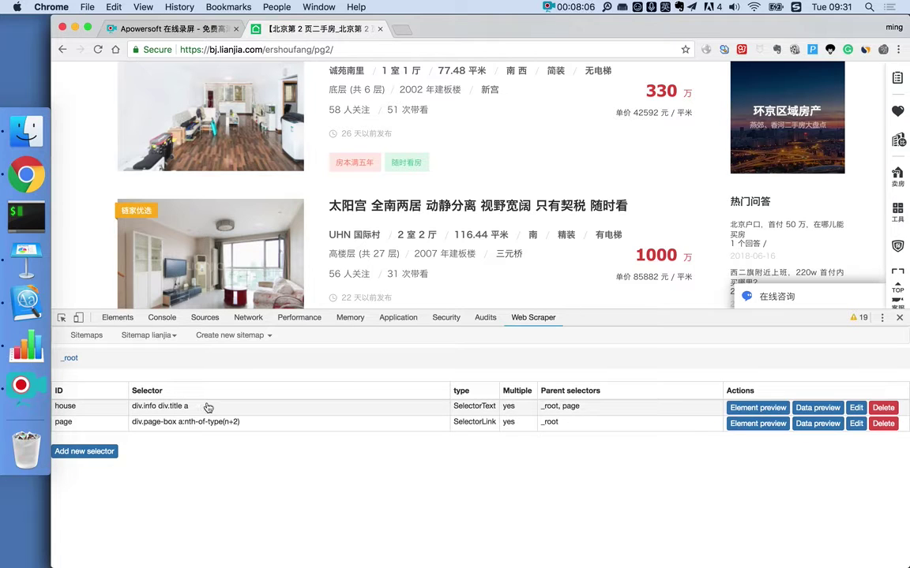
click(134, 422)
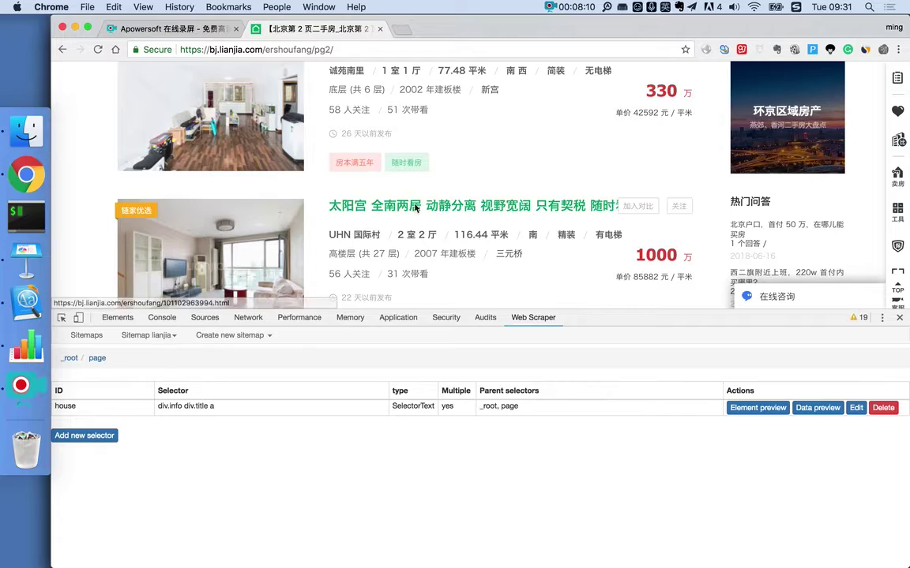
scroll(452, 202, down, 10)
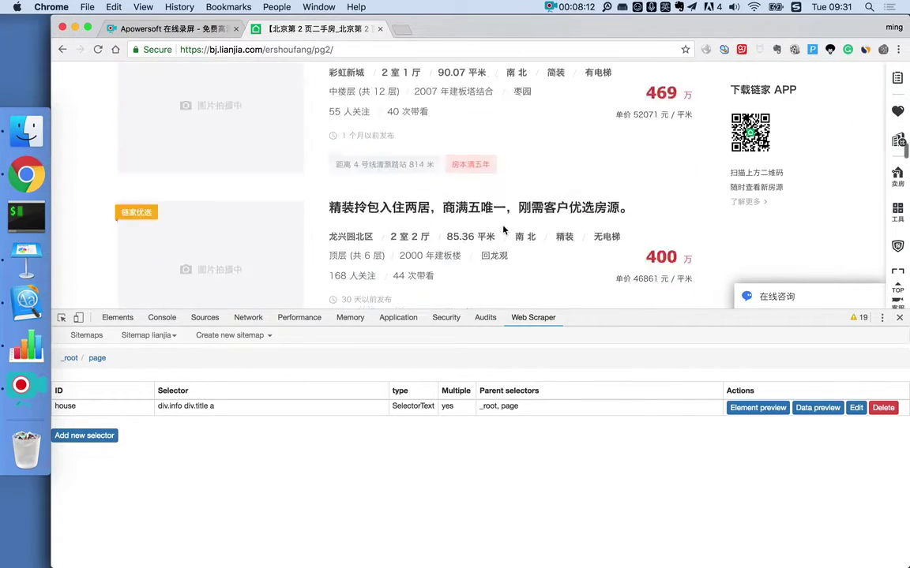
scroll(503, 229, down, 10)
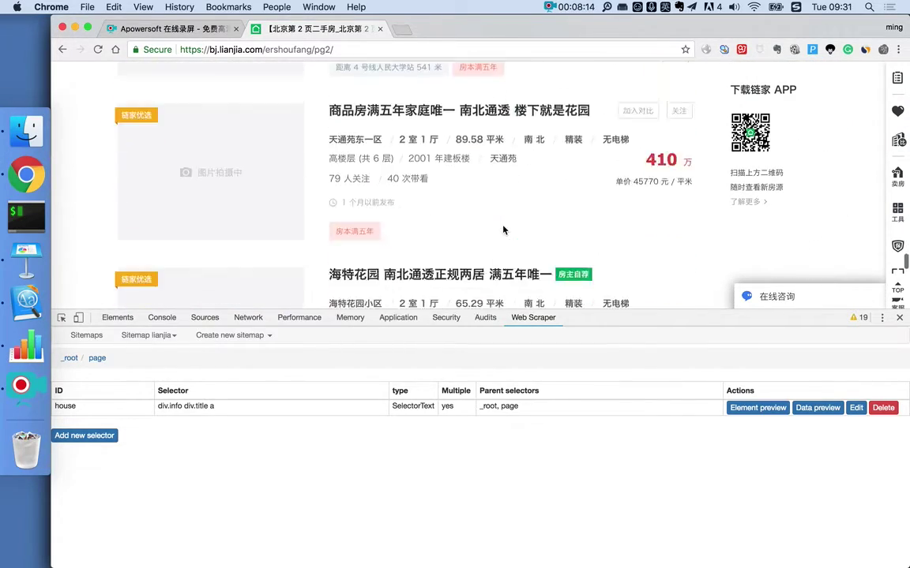
scroll(503, 229, down, 15)
scroll(503, 229, up, 5)
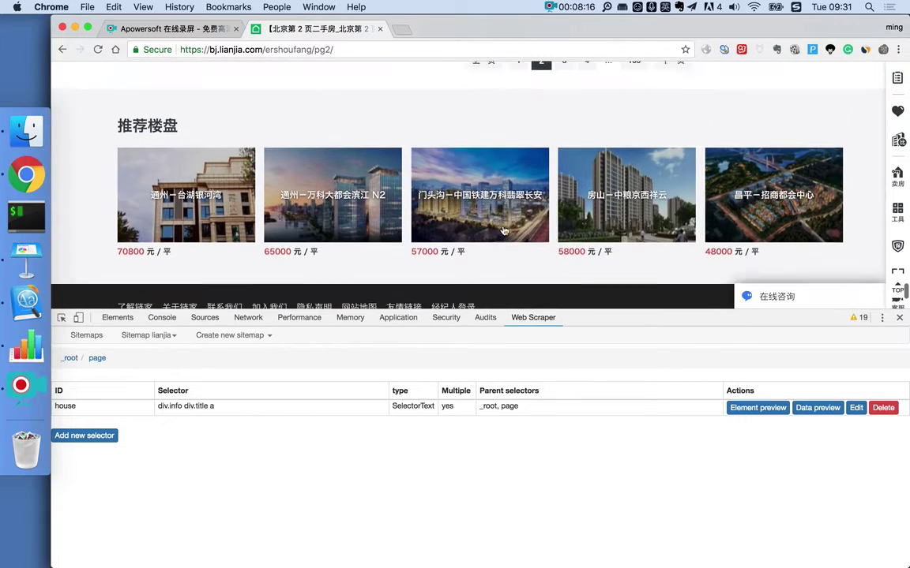
scroll(504, 231, up, 2)
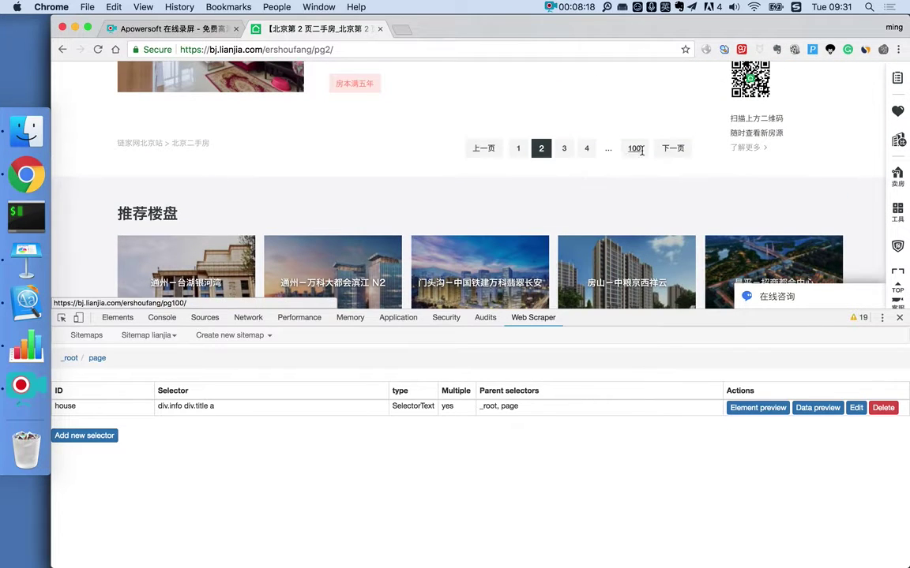
click(70, 358)
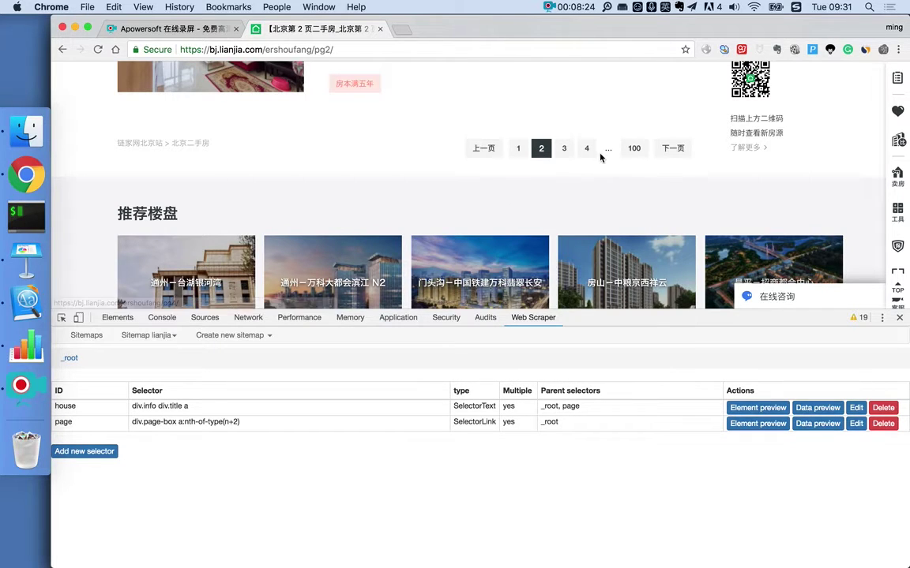
click(178, 423)
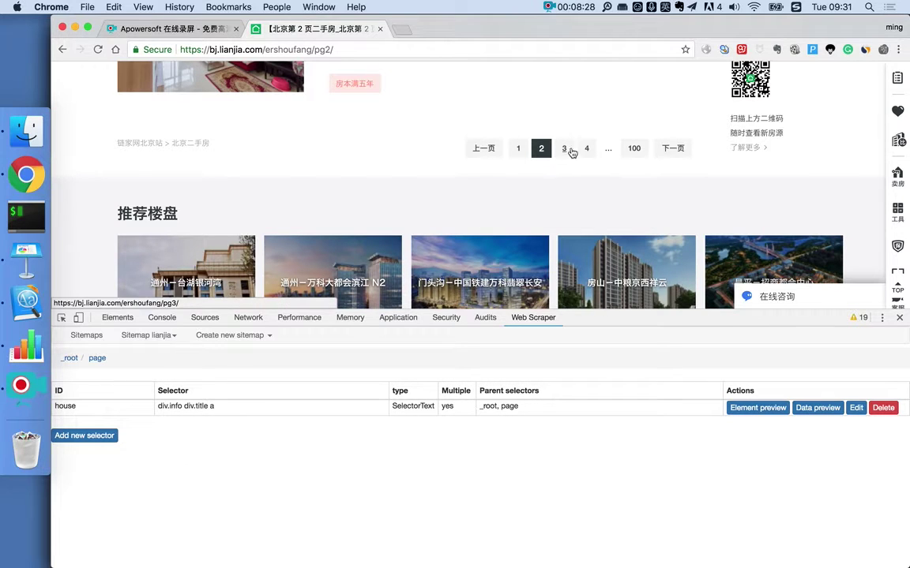
click(112, 437)
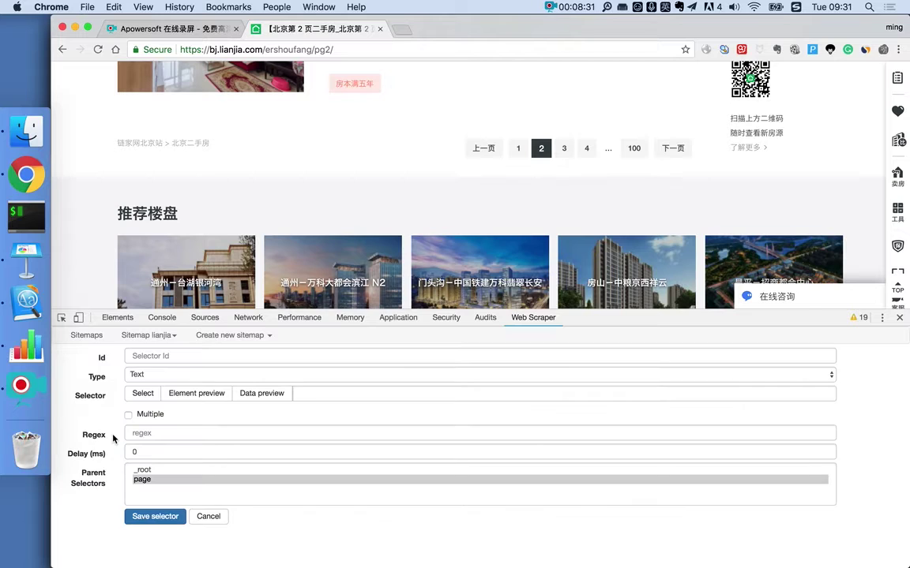
click(147, 376)
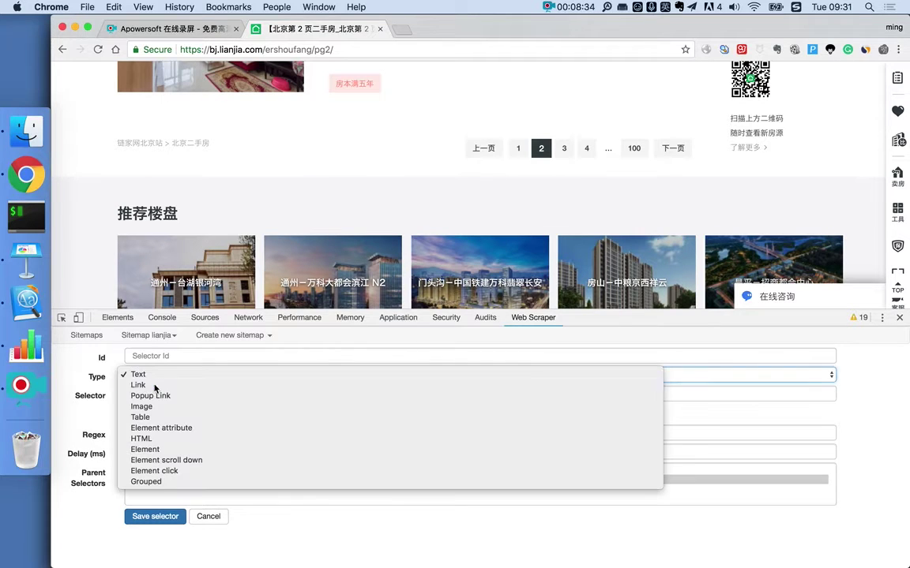
click(139, 386)
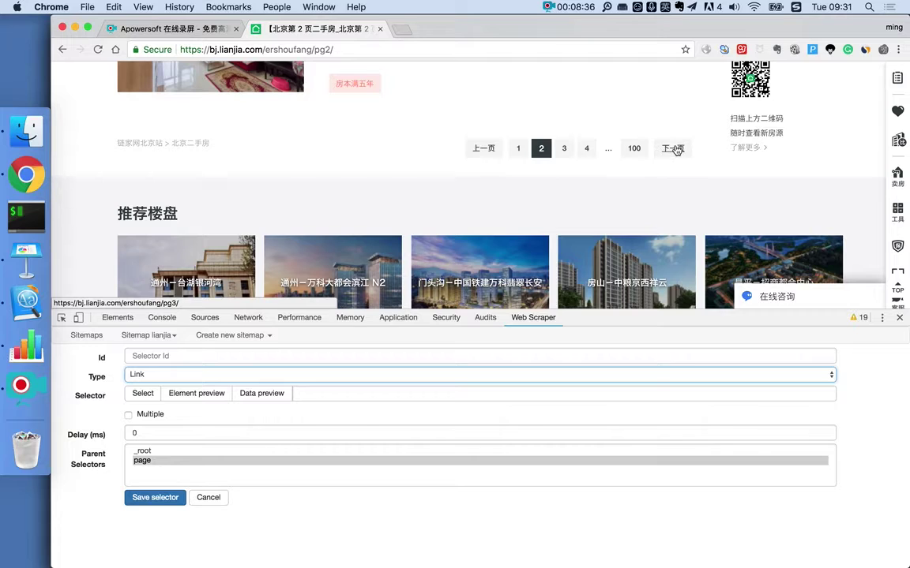
click(201, 395)
click(159, 338)
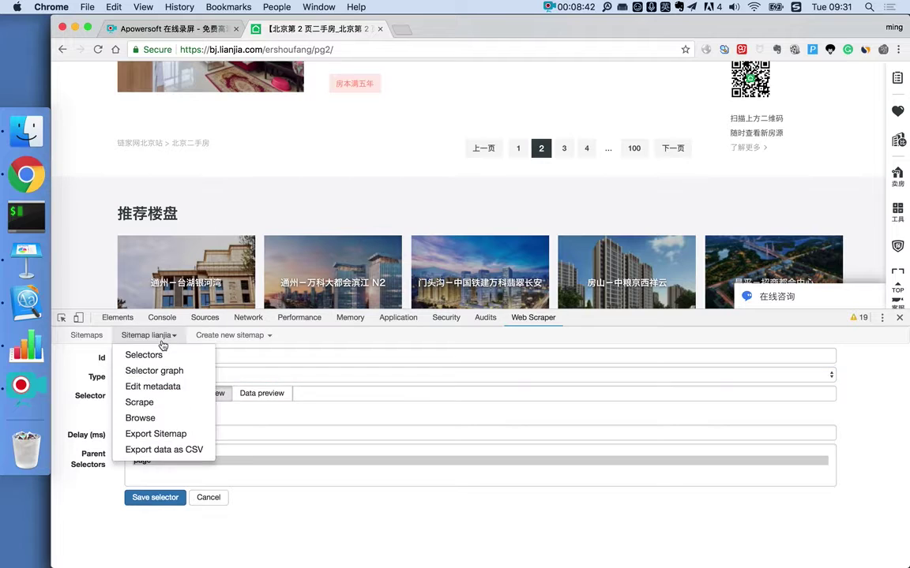
click(160, 356)
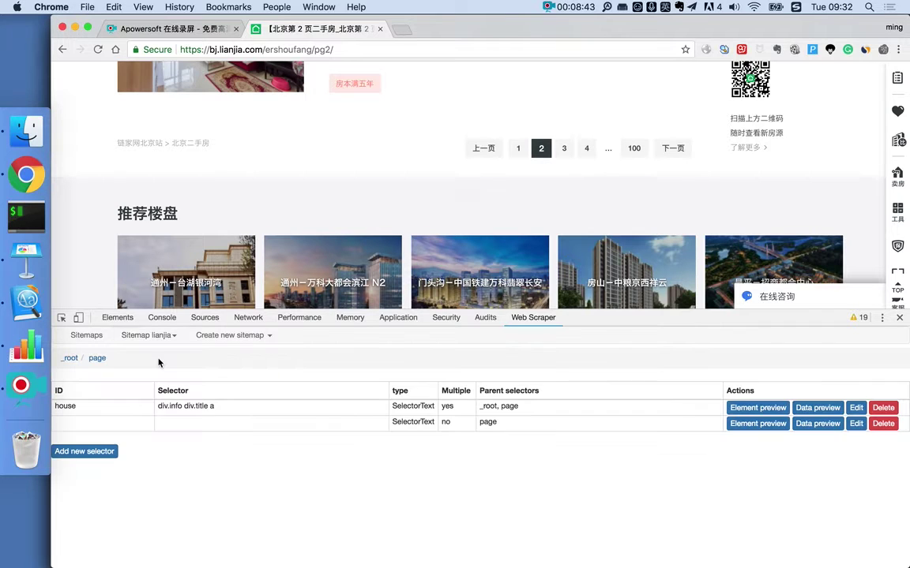
click(882, 424)
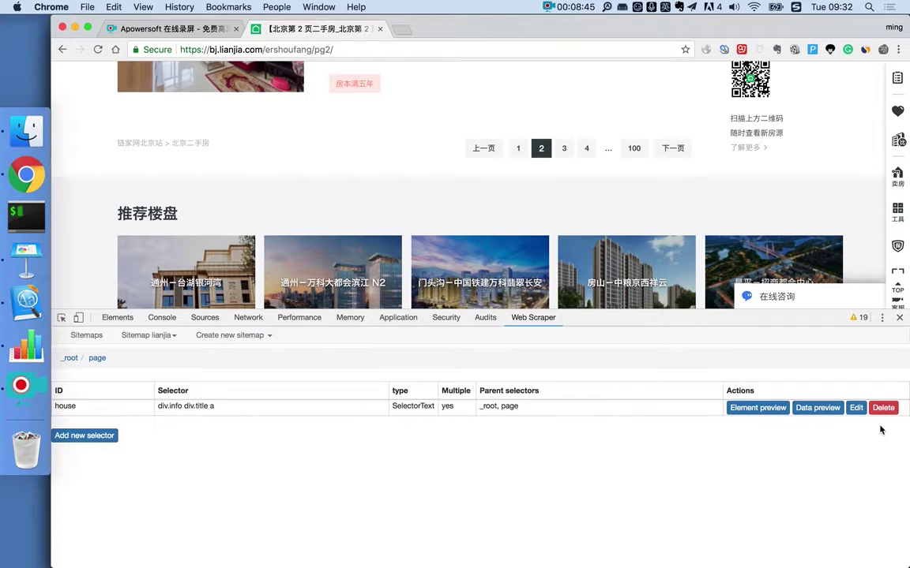
Edit the page selector under the root so its parent selectors are both _root and page, and save it
click(69, 358)
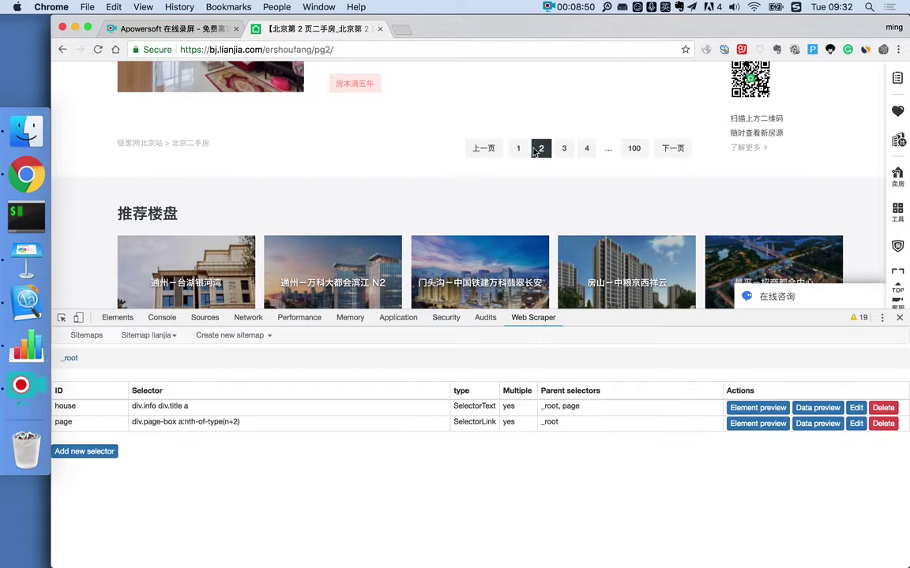
click(185, 425)
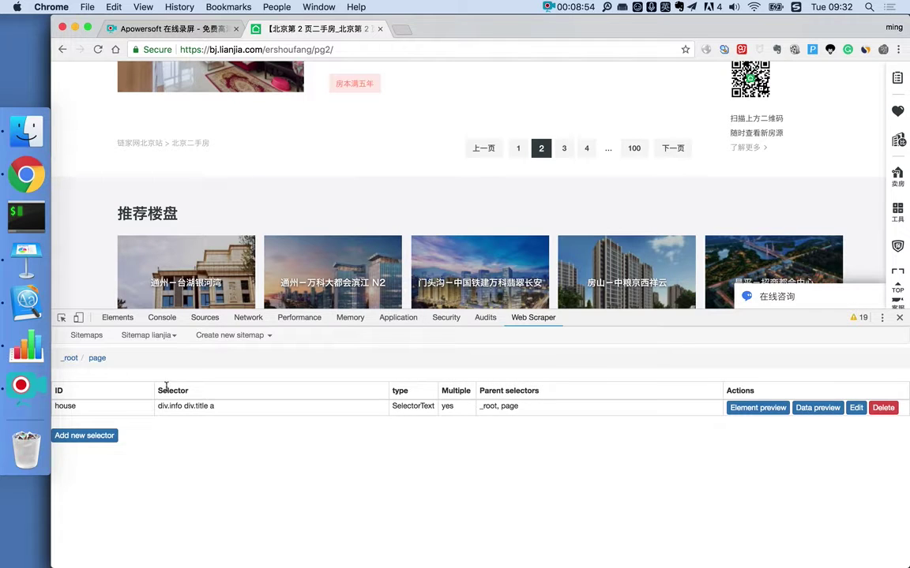
click(68, 358)
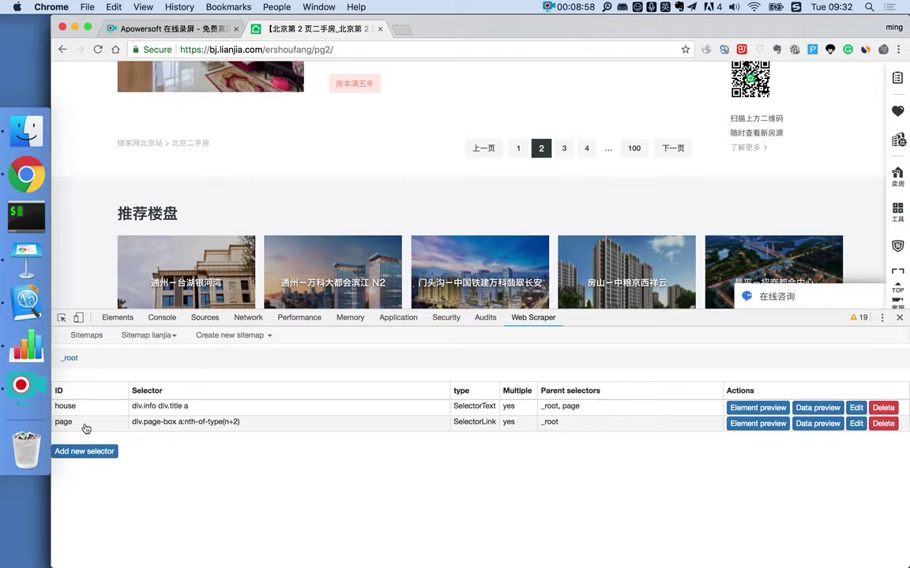
click(161, 421)
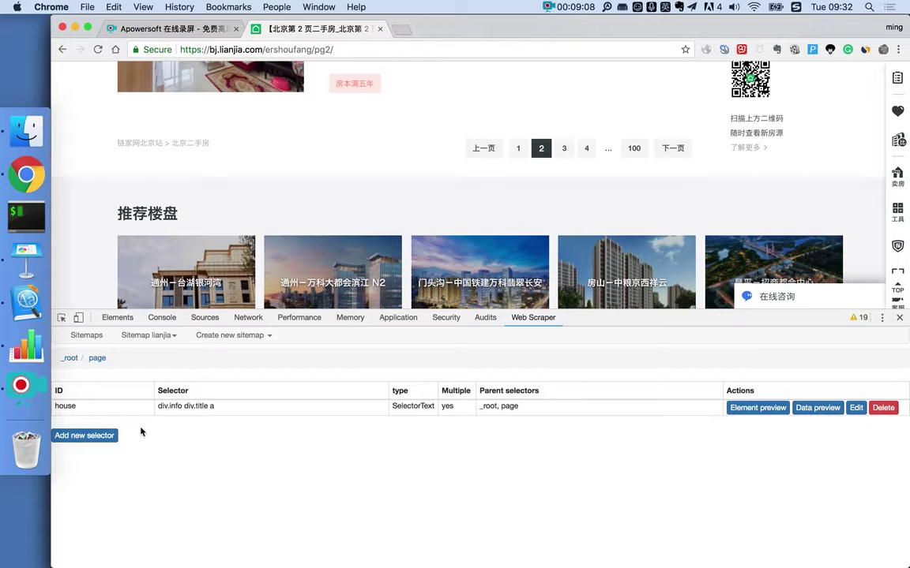
click(70, 358)
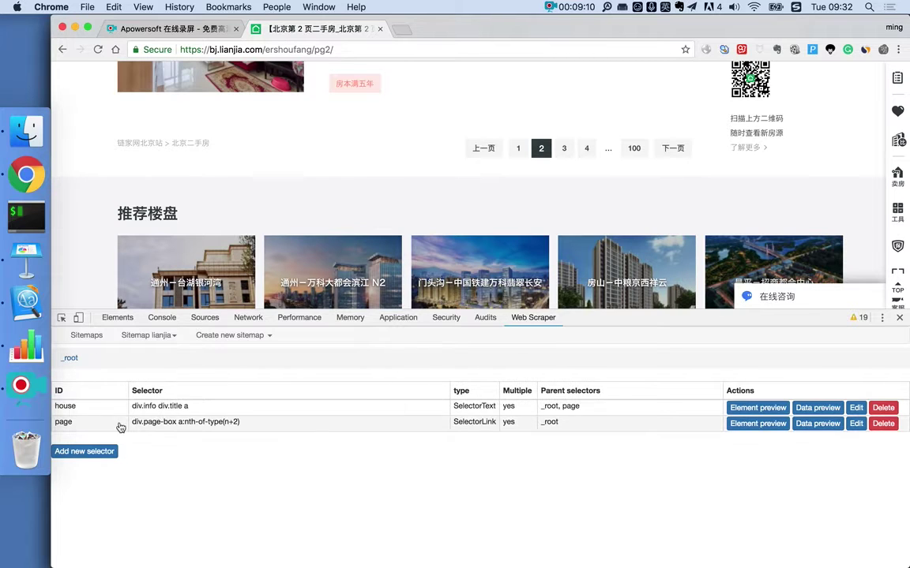
click(856, 423)
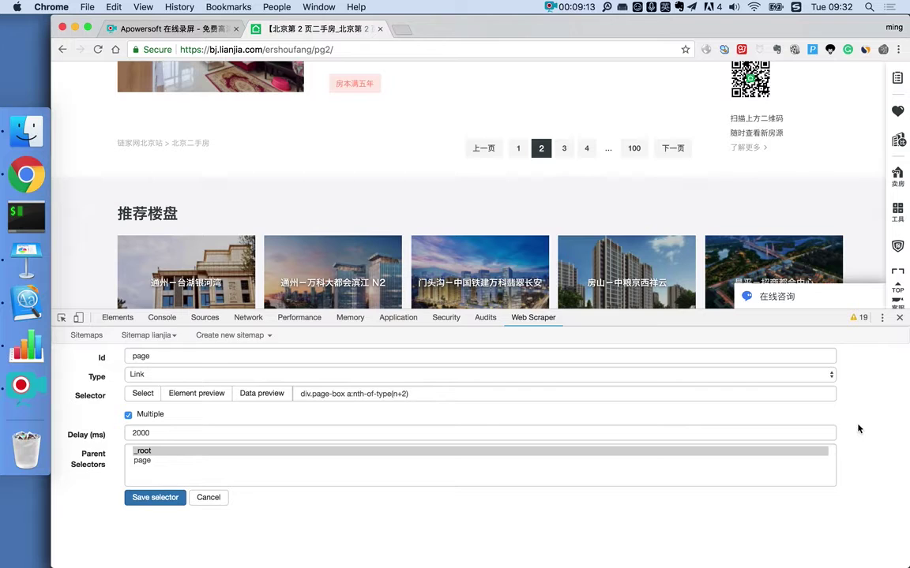
click(169, 455)
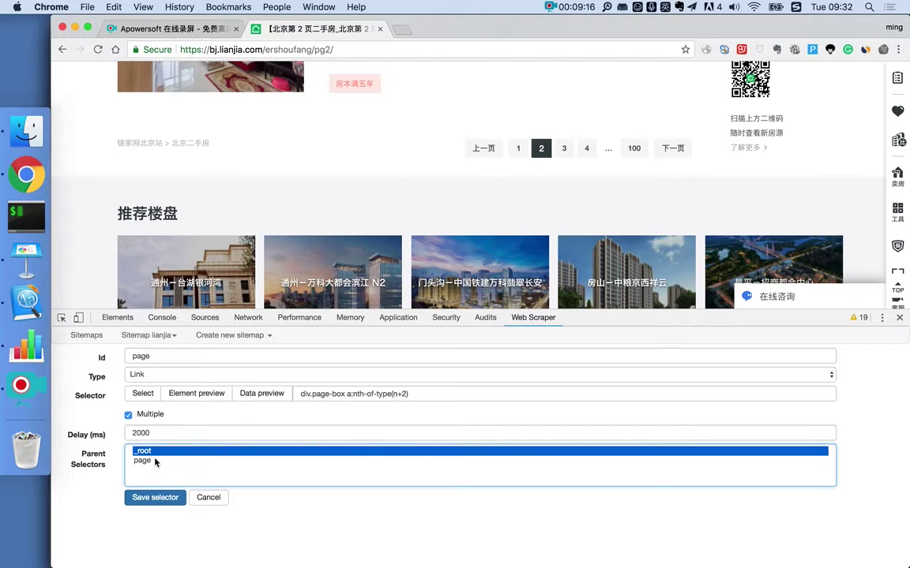
super+click(143, 461)
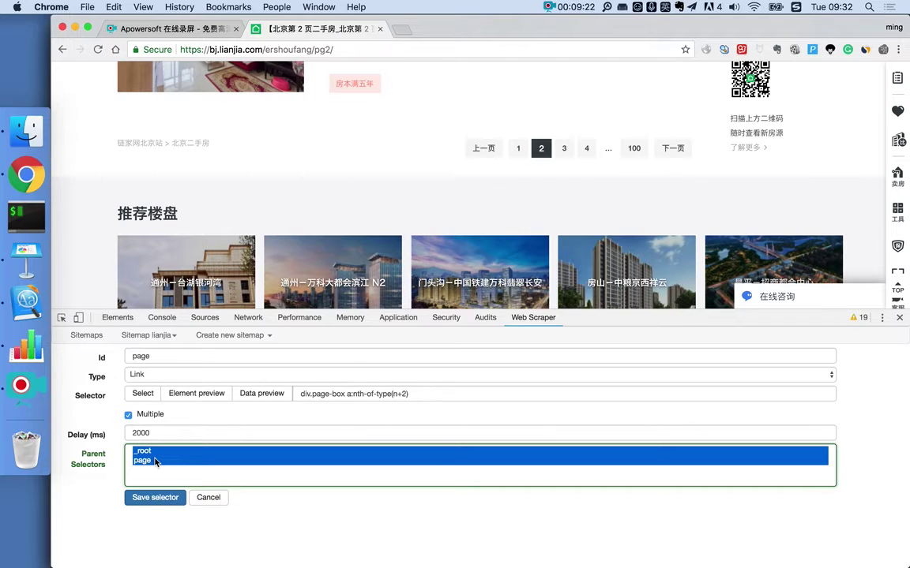
click(148, 499)
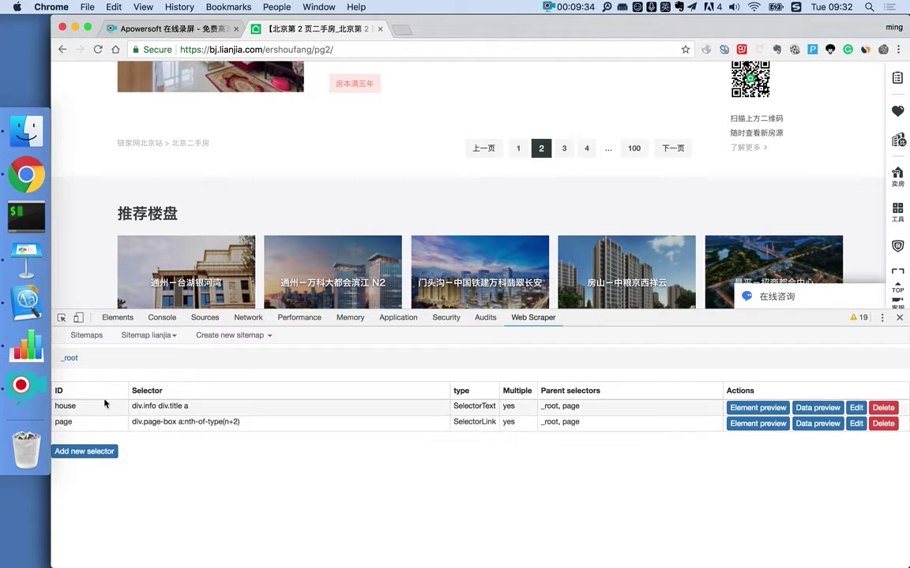
Enter the nested page levels repeatedly to check their house and page selectors against the listings and pagination links on page 2
click(153, 427)
scroll(373, 131, up, 4)
scroll(373, 130, up, 4)
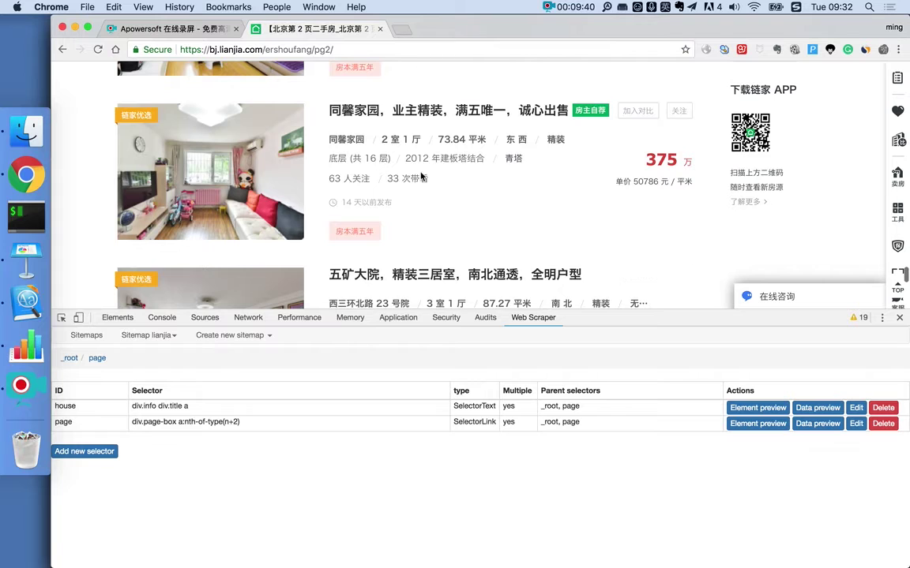
scroll(422, 177, down, 10)
scroll(383, 136, up, 6)
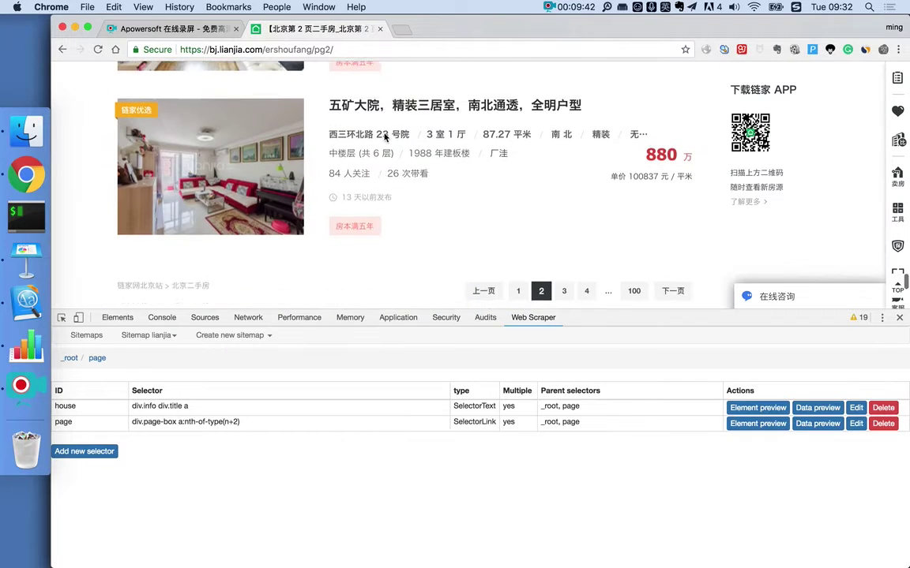
scroll(306, 268, down, 1)
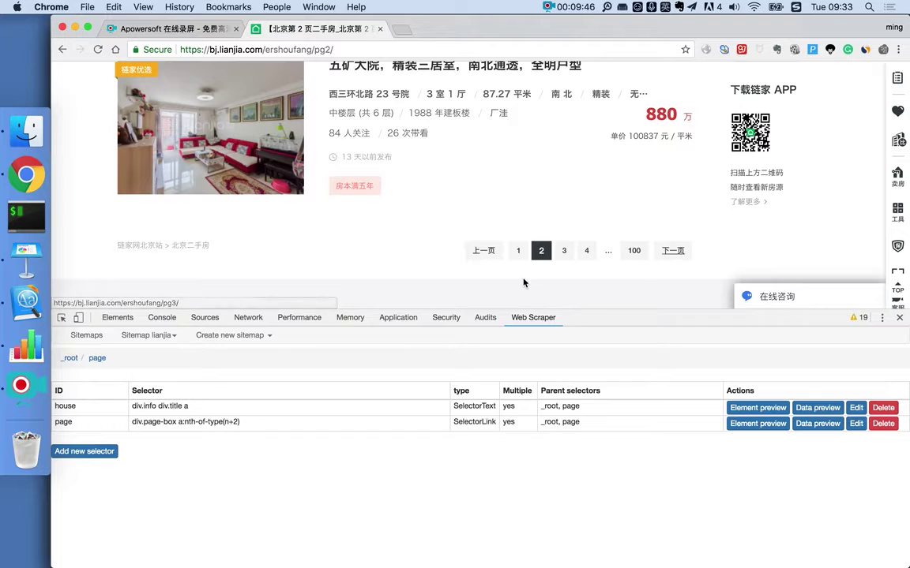
click(150, 424)
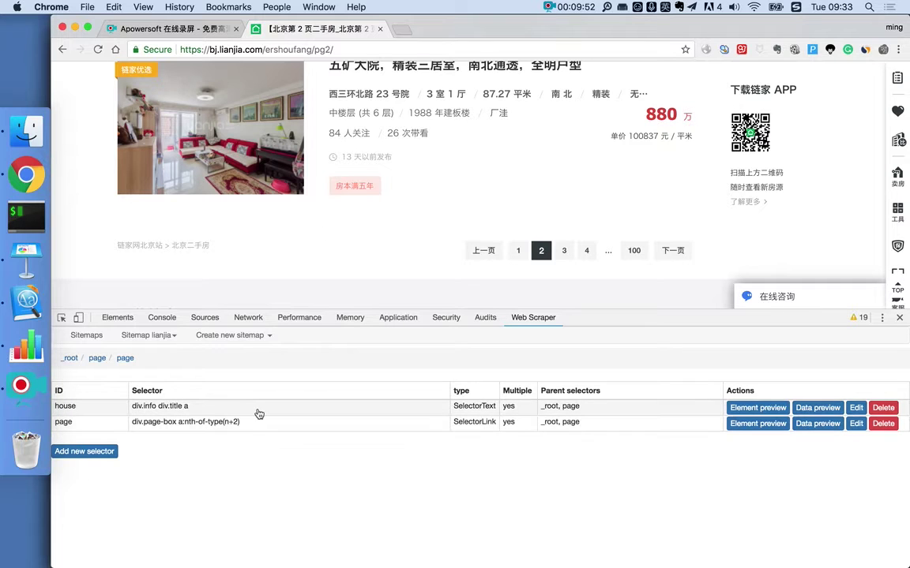
double_click(232, 423)
triple_click(232, 424)
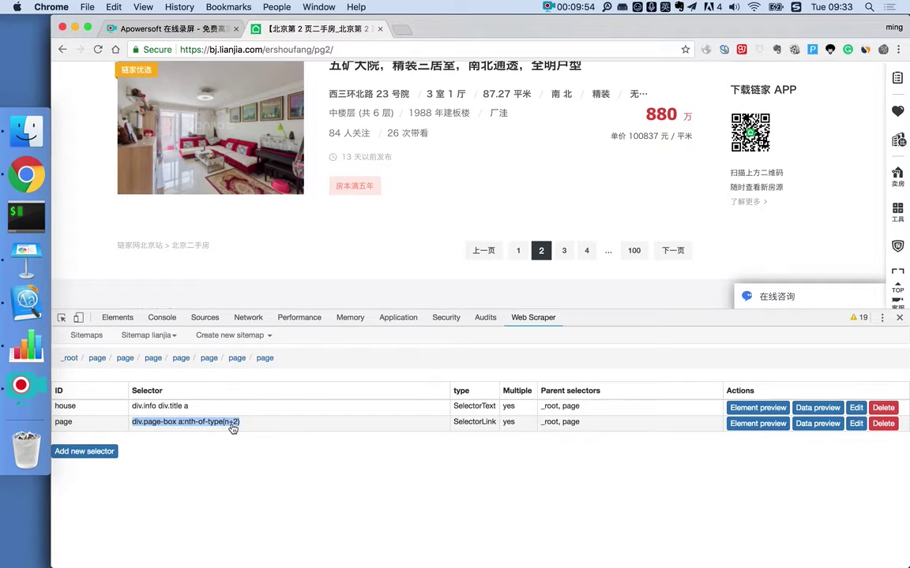
click(214, 432)
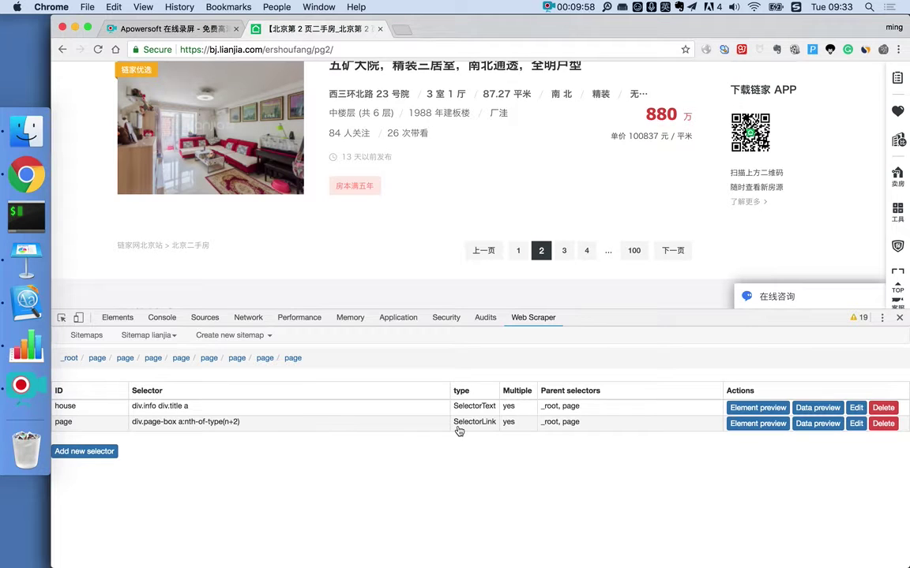
Open the lianjia sitemap's selector graph and expand the _root node and two successive levels of page nodes
click(149, 337)
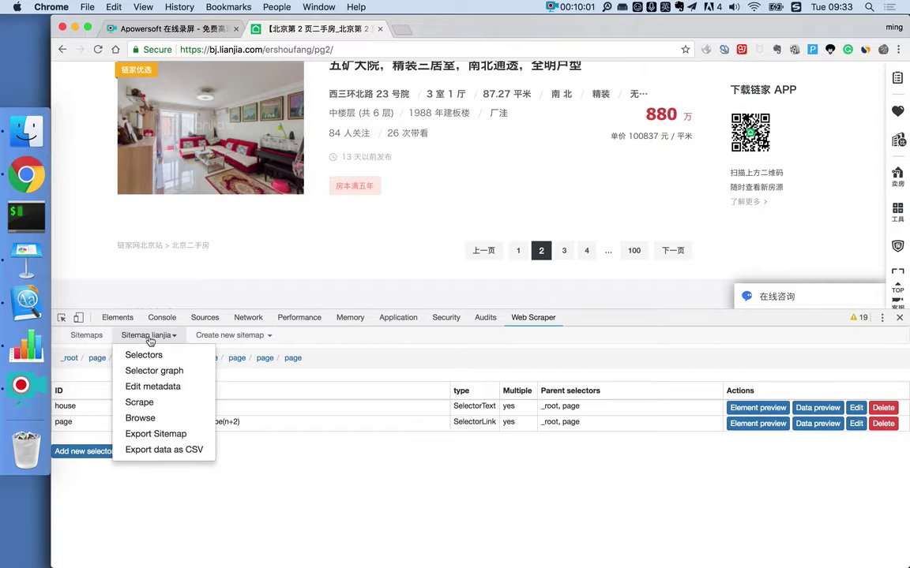
click(154, 371)
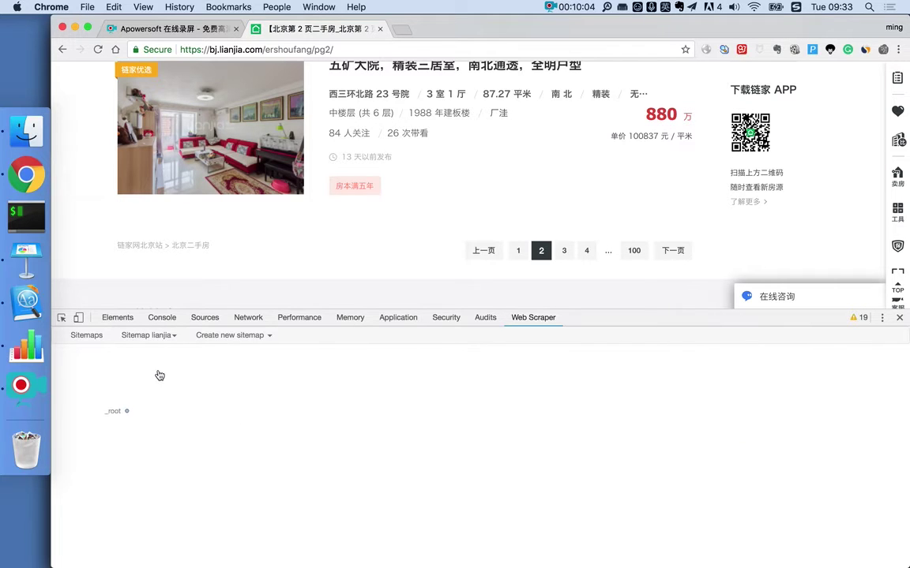
click(127, 412)
click(190, 436)
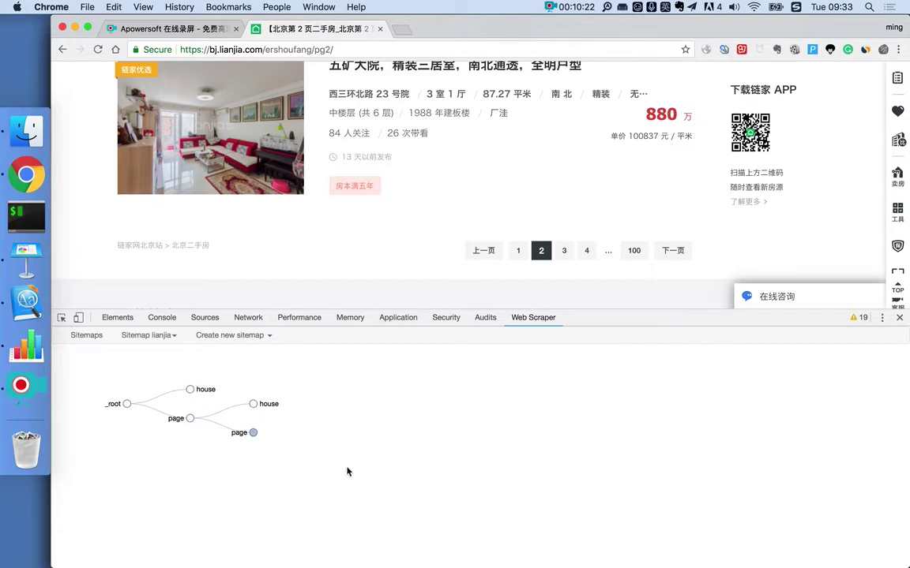
click(254, 434)
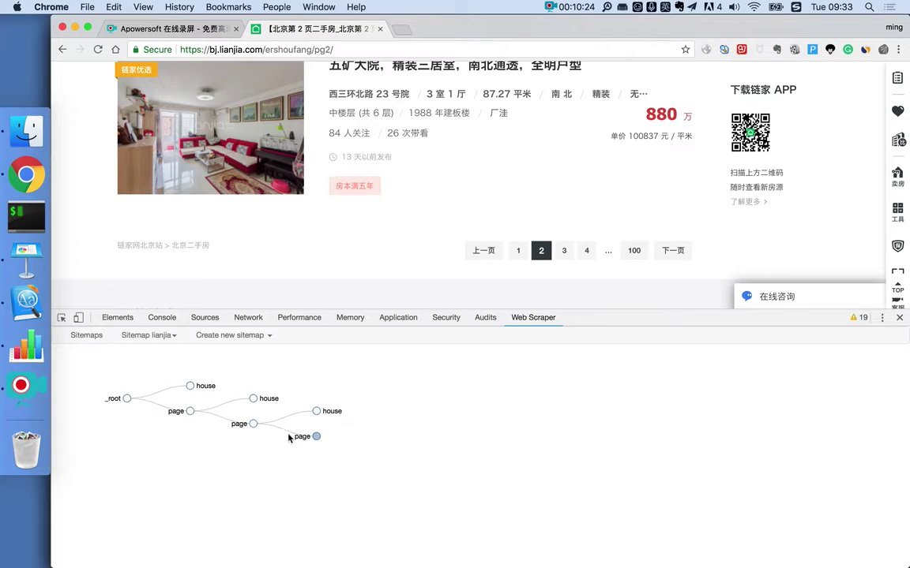
Expand one more page level in the selector graph, and return to the root level of the sitemap's selectors
click(317, 438)
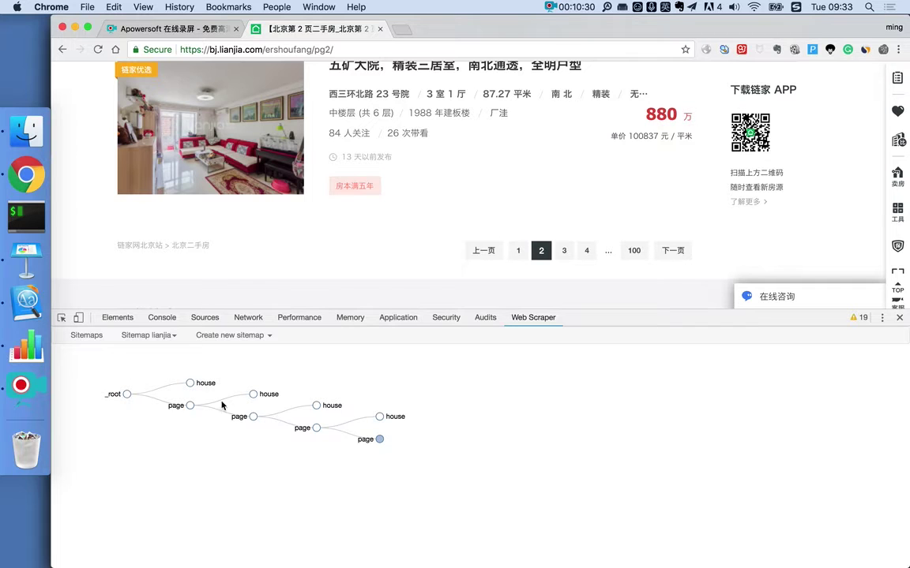
click(148, 335)
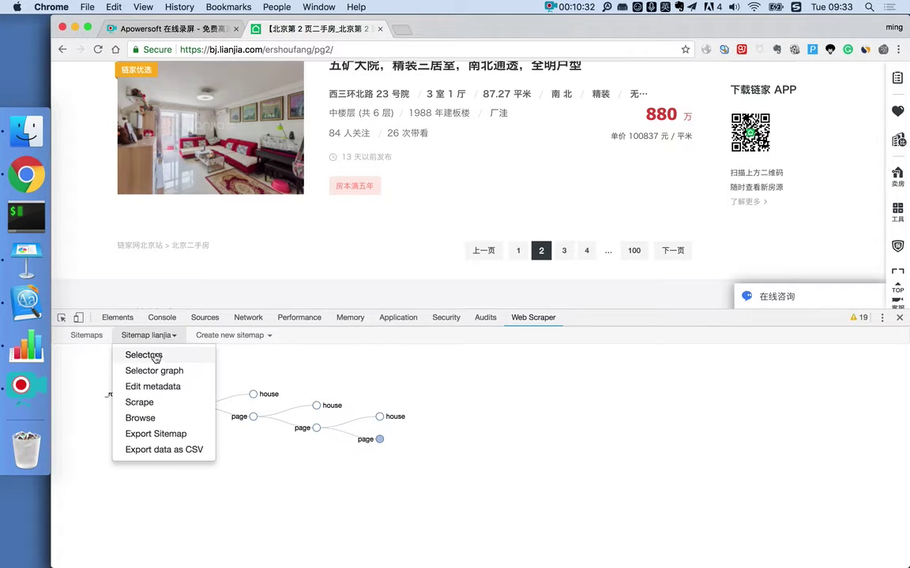
click(144, 355)
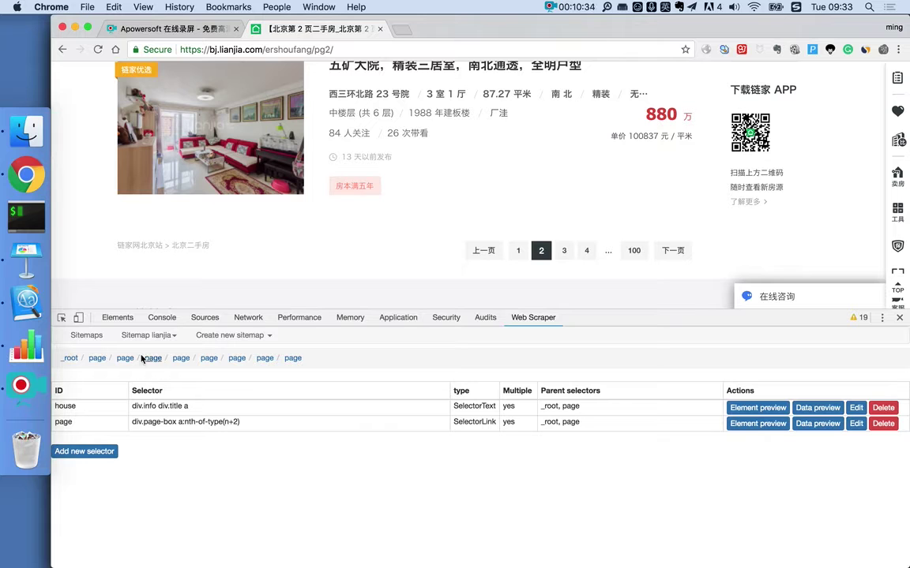
click(69, 357)
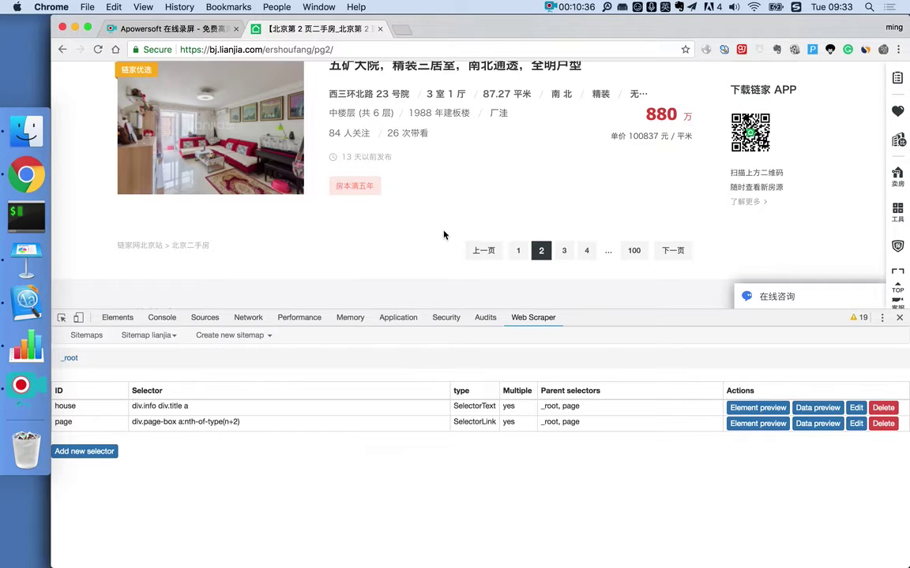
scroll(444, 234, up, 5)
scroll(444, 234, down, 4)
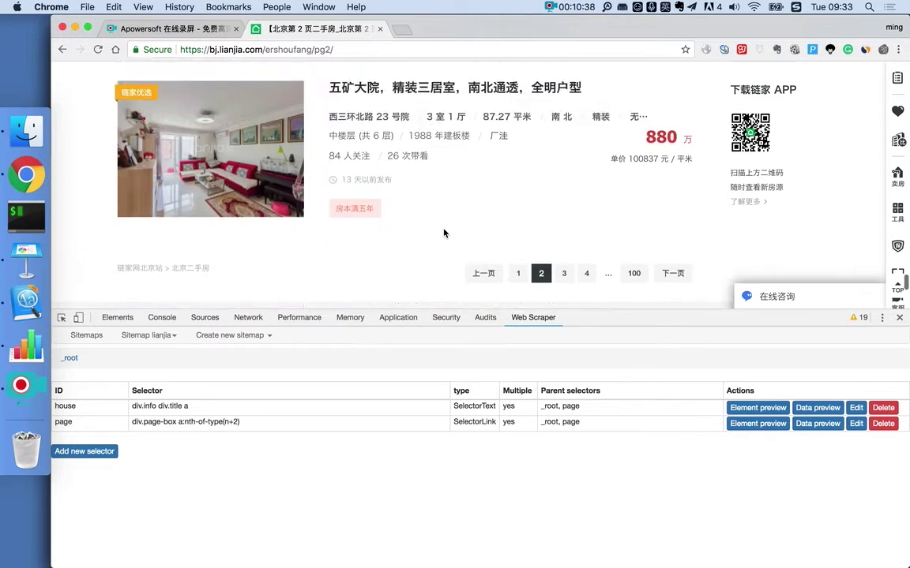
scroll(444, 233, up, 5)
scroll(443, 233, down, 8)
scroll(444, 233, up, 8)
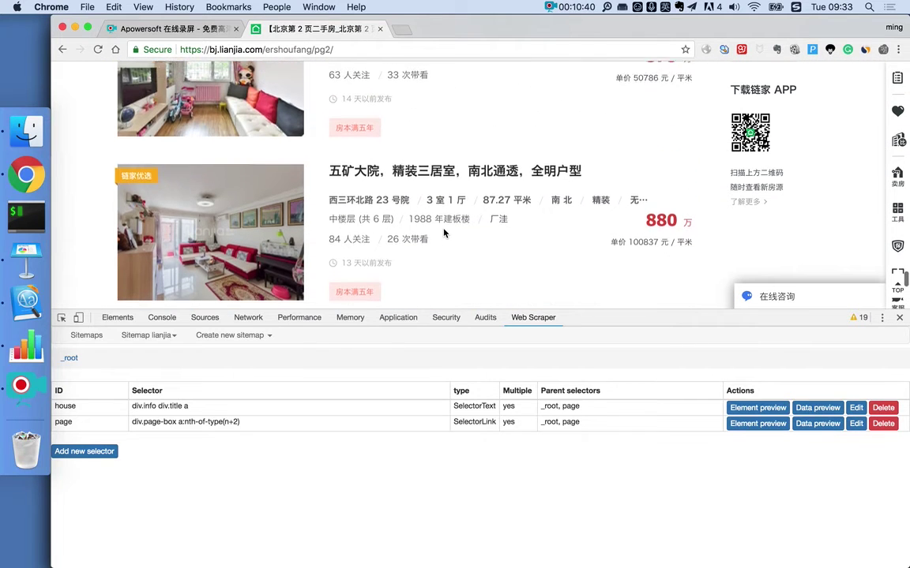
Delete both the page and house selectors from the root and reload the listing page
drag(629, 343, 630, 371)
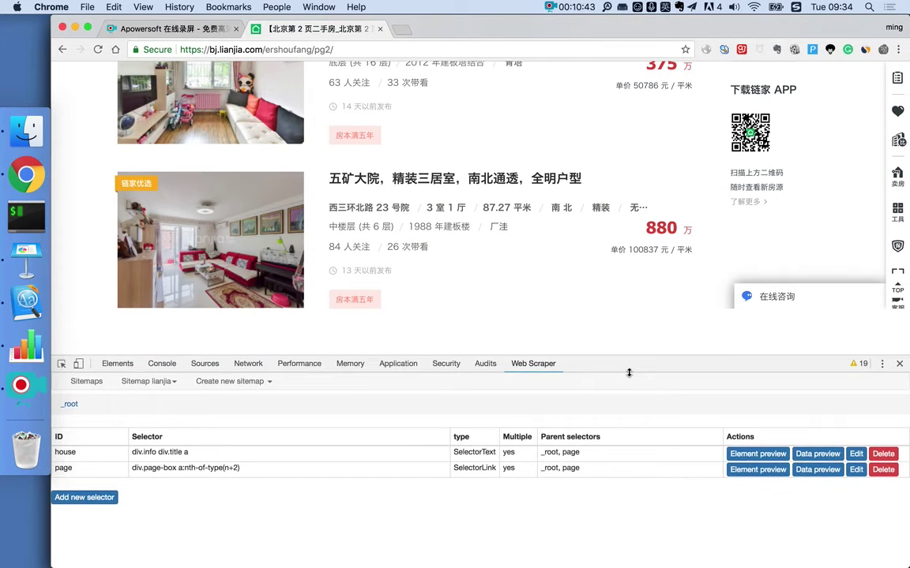
click(883, 470)
click(882, 454)
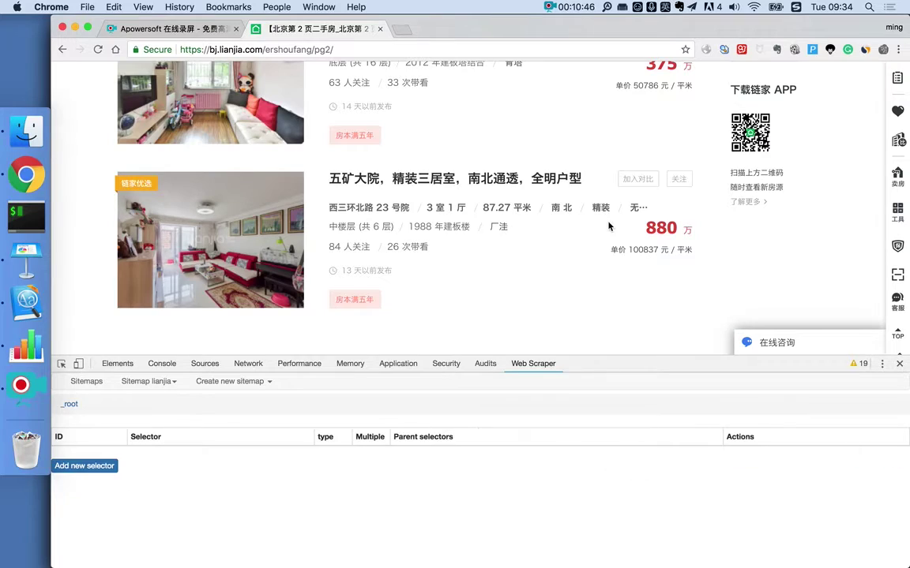
scroll(608, 226, down, 15)
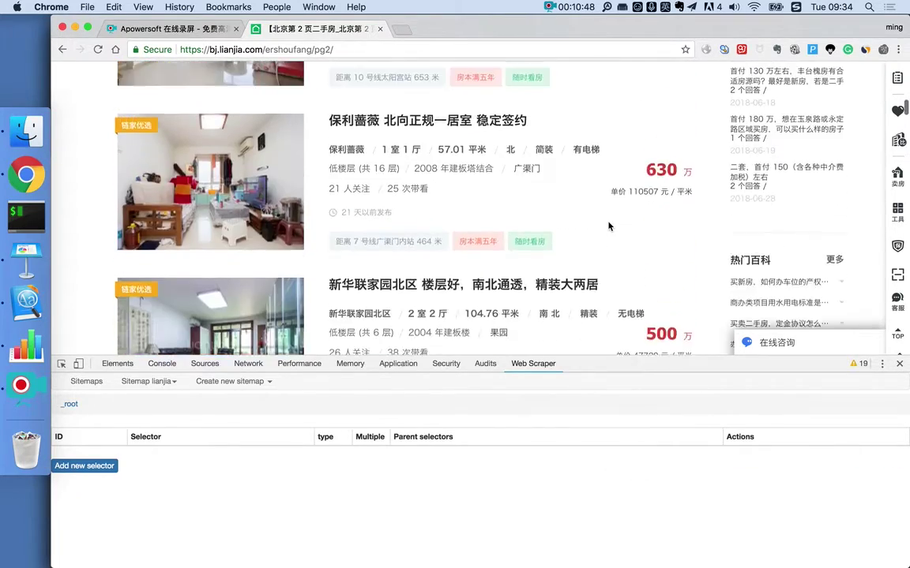
key(super+r)
Start a new Text selector under the root with the ID "houe"
scroll(608, 226, down, 5)
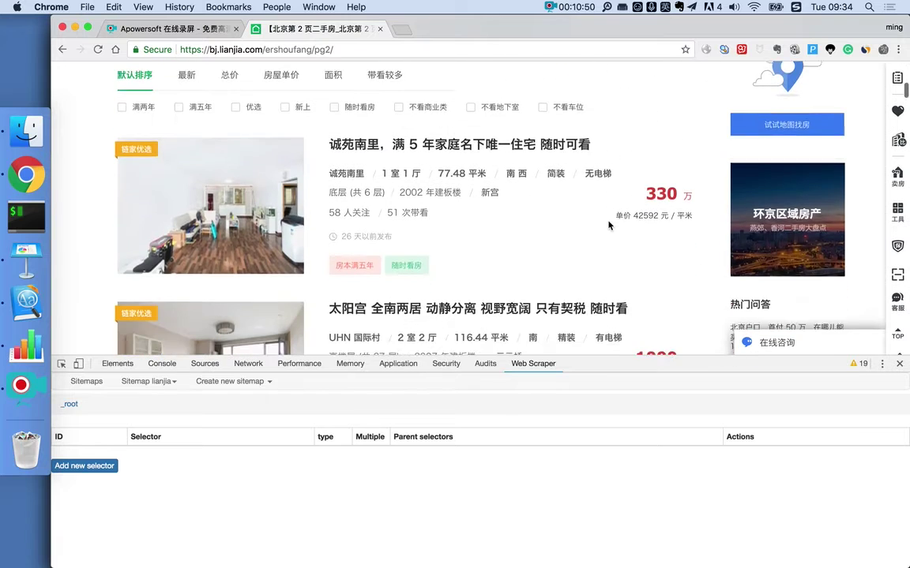
scroll(608, 226, down, 3)
scroll(607, 227, up, 4)
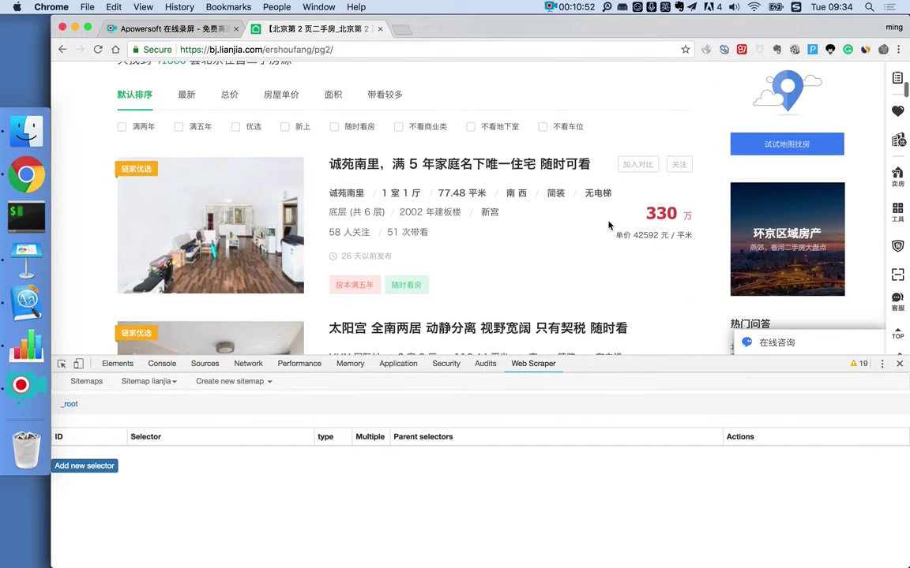
scroll(600, 226, down, 2)
click(89, 467)
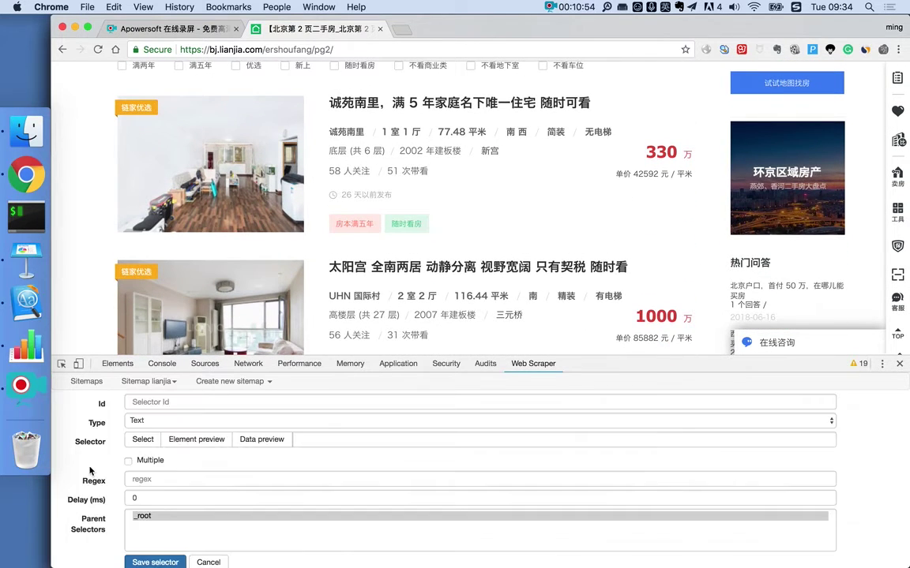
click(173, 402)
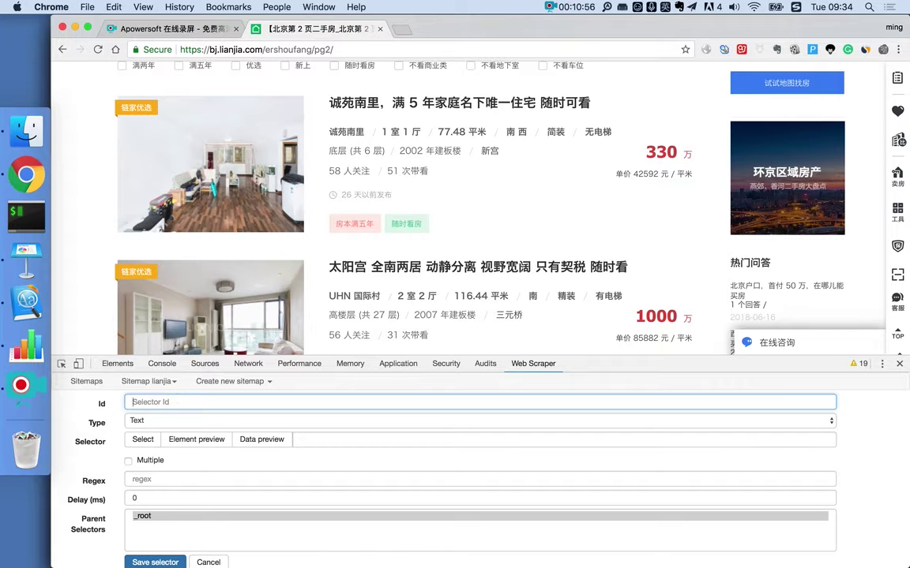
text(houe)
Pick the first two house titles on the listing page as the selector's elements, giving div.info div.title a
click(143, 439)
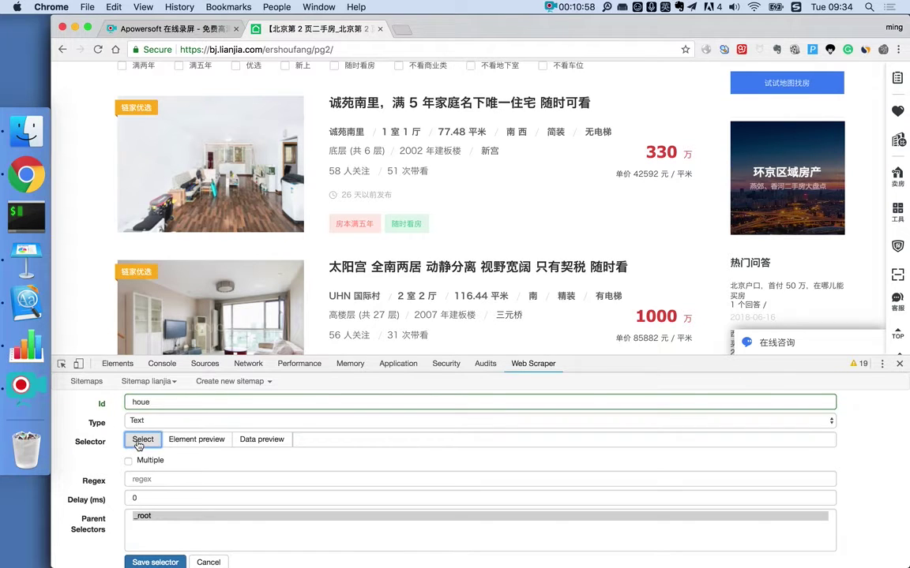
scroll(584, 184, up, 3)
scroll(583, 184, down, 1)
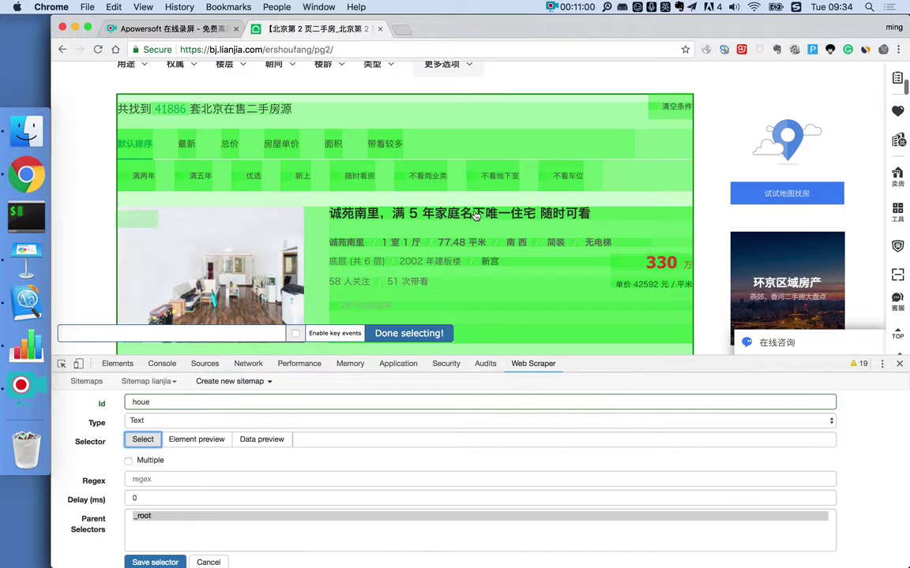
click(474, 216)
scroll(462, 221, down, 4)
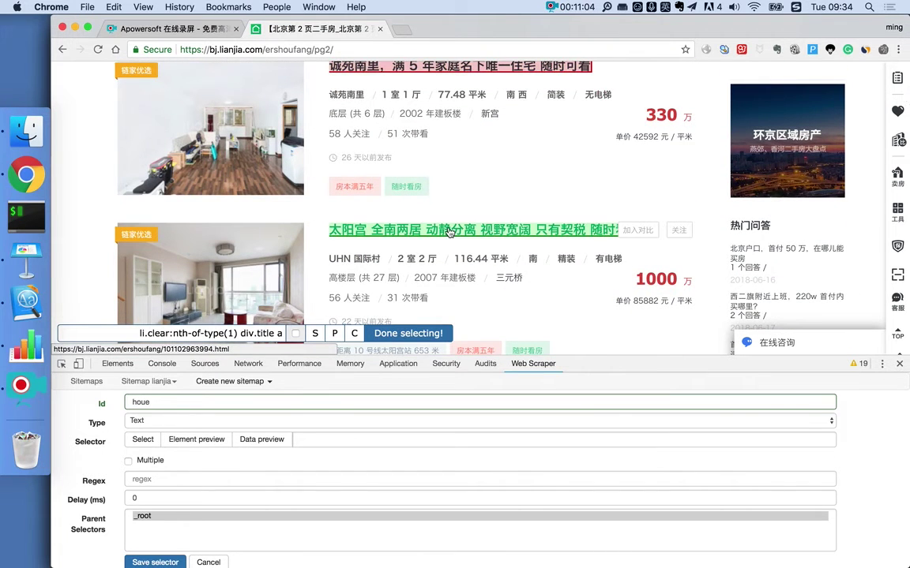
click(449, 231)
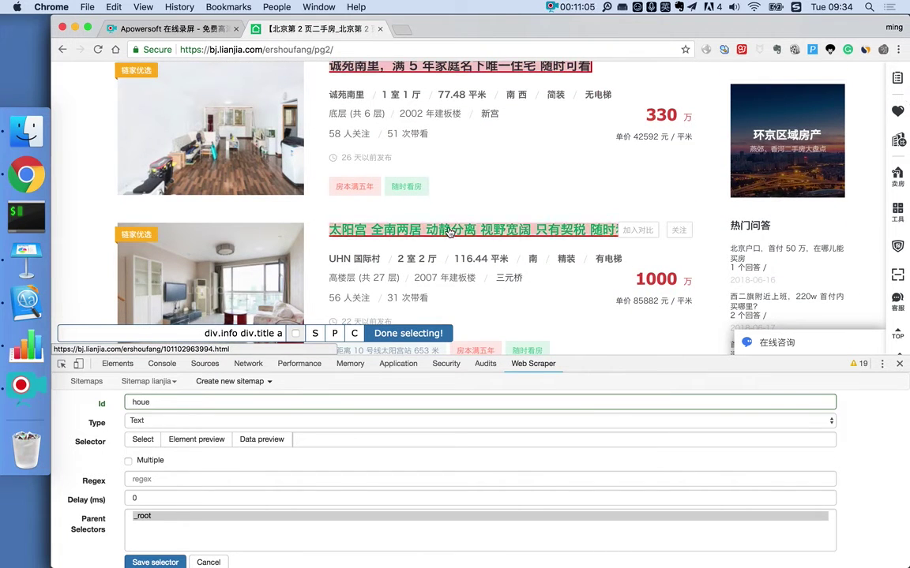
click(396, 338)
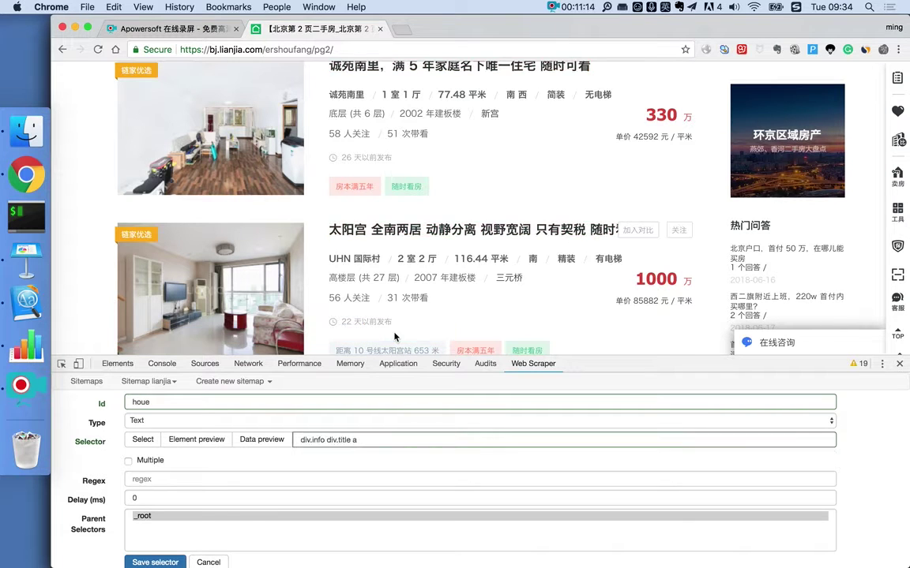
Preview the elements matched by the title selector down the listings, and turn the preview off again
scroll(386, 262, down, 2)
click(197, 440)
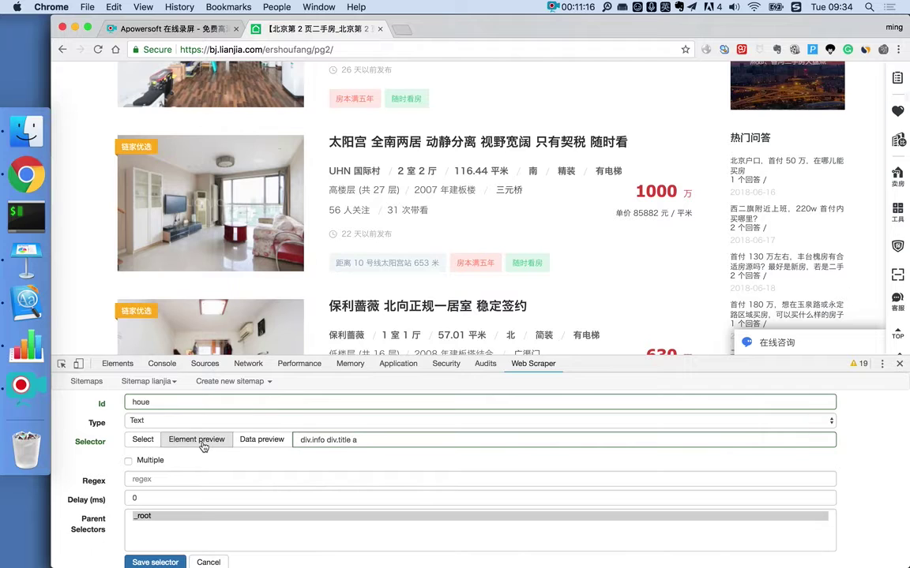
scroll(677, 176, down, 2)
scroll(676, 177, down, 3)
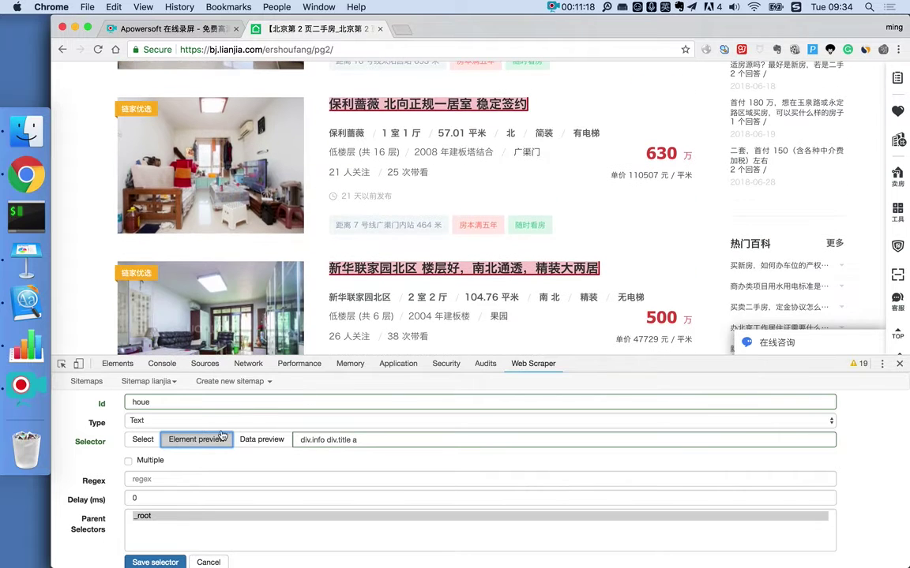
click(192, 445)
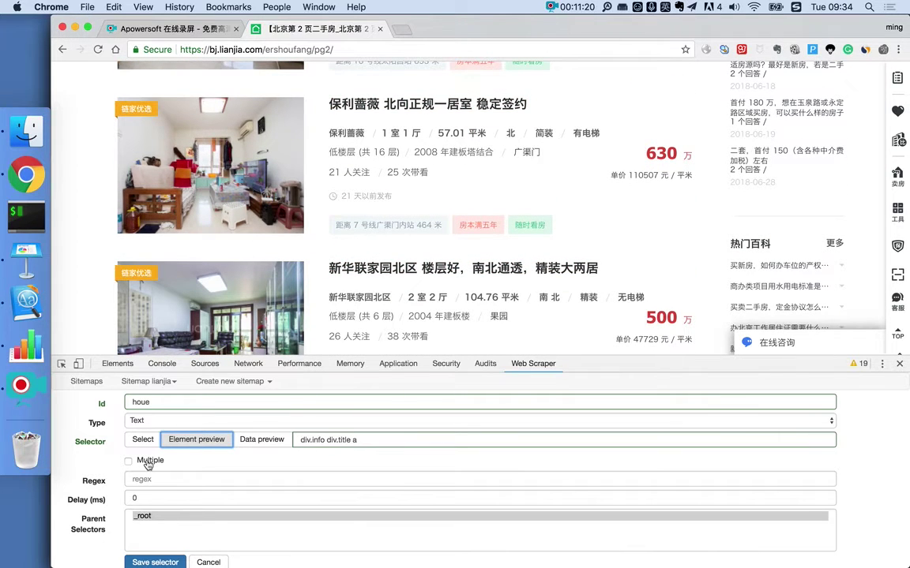
Allow multiple matches for the title selector, set its delay to 2000 ms and save it
click(148, 463)
double_click(149, 492)
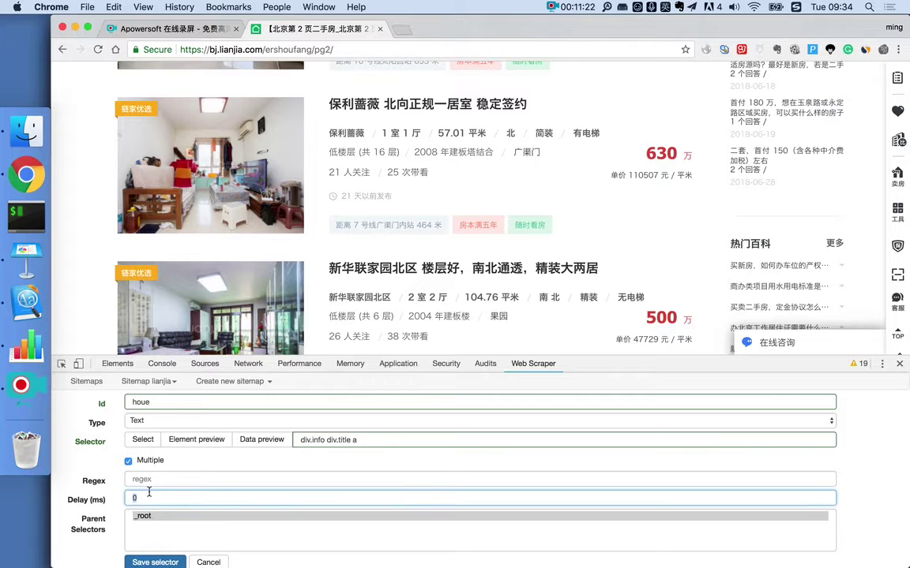
text(2000)
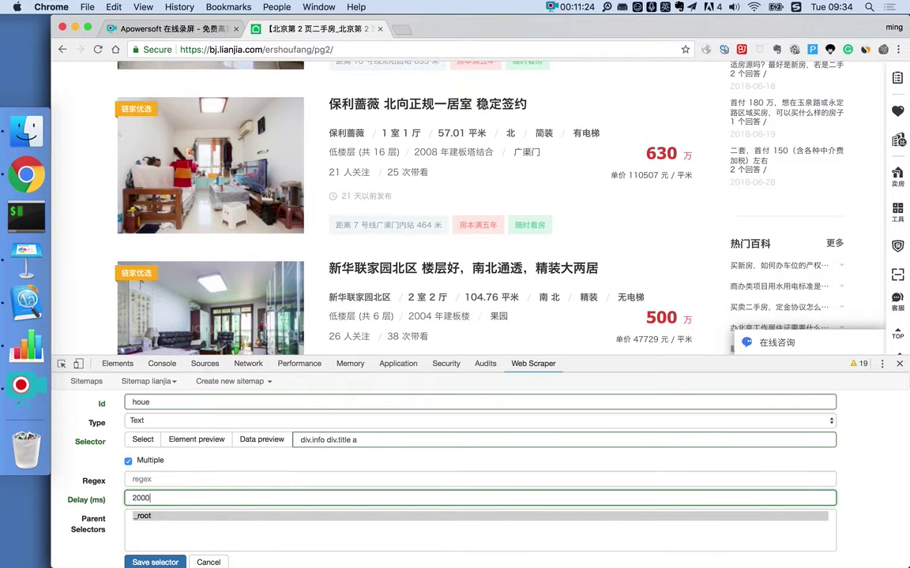
scroll(83, 450, down, 1)
click(145, 556)
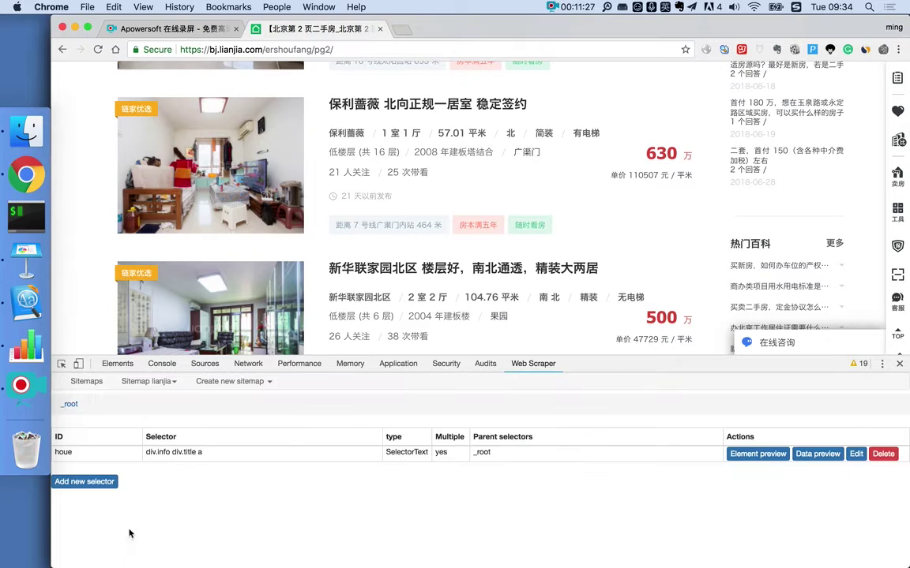
Start another new selector under the root and go to page 1 of the listings
click(84, 481)
scroll(617, 115, down, 20)
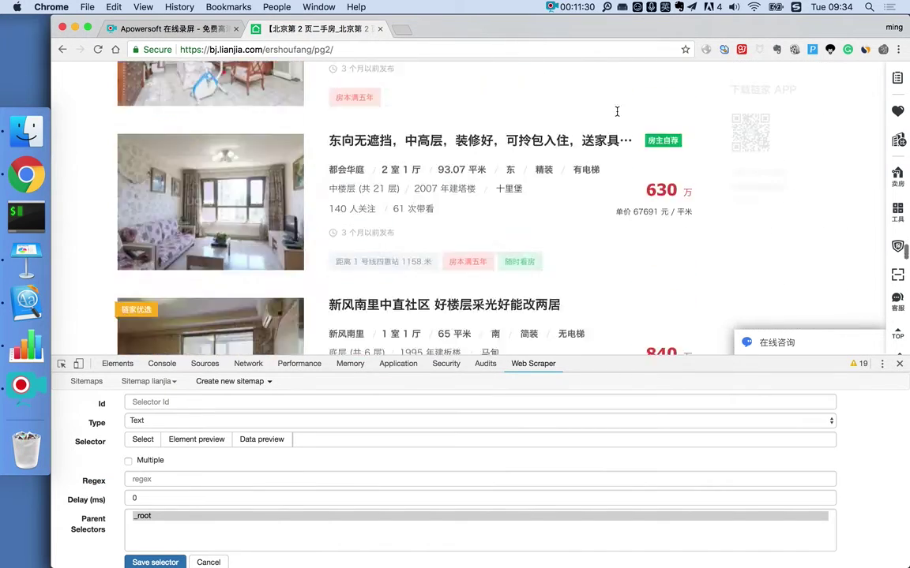
scroll(617, 115, up, 10)
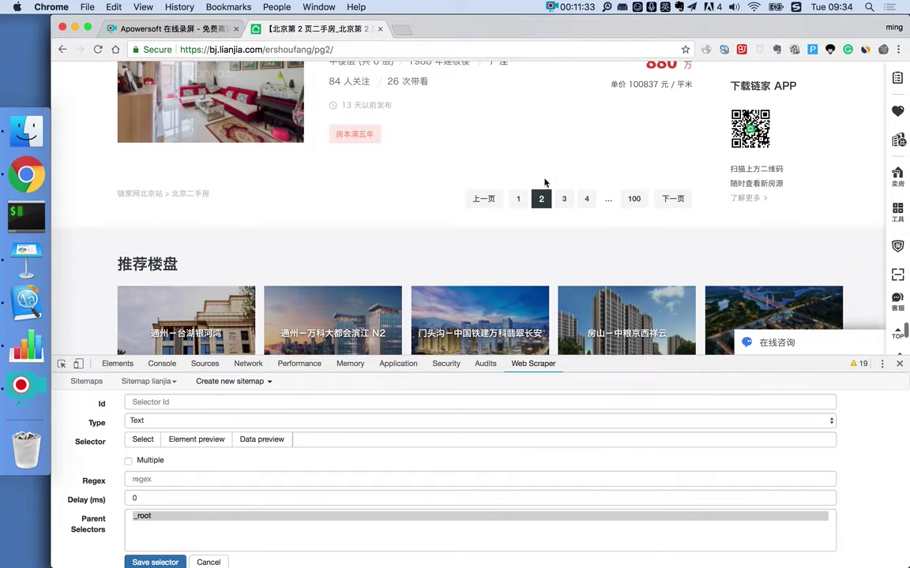
click(519, 199)
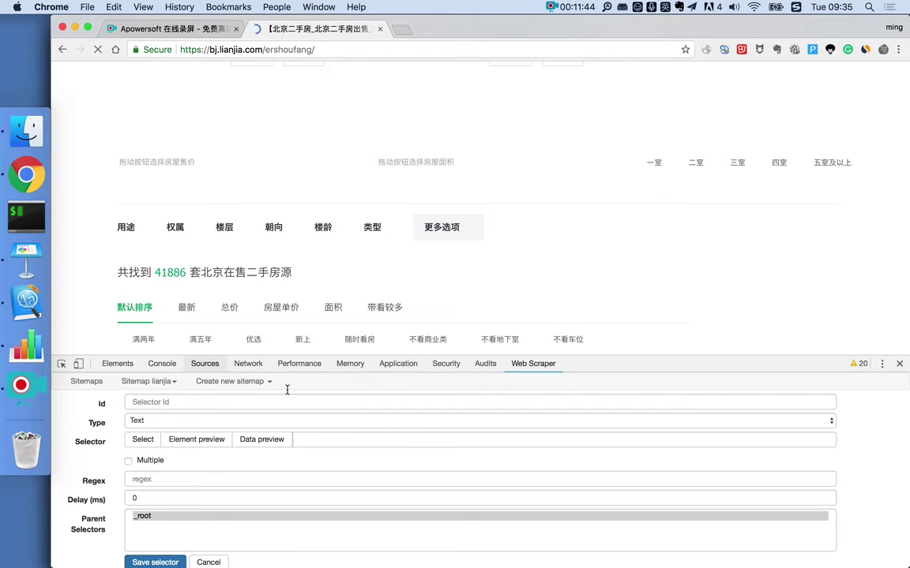
Set the new selector's type to Link and its ID to "page"
click(365, 420)
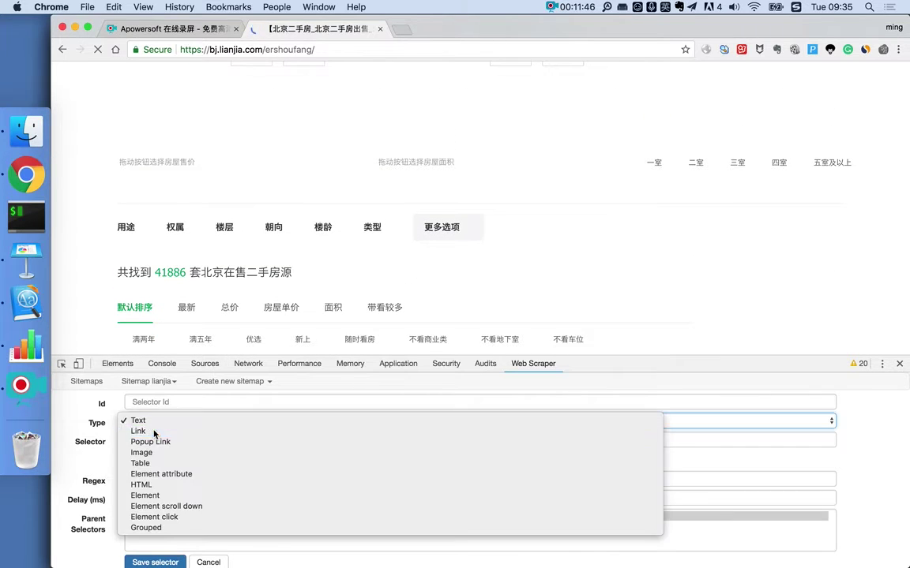
click(155, 432)
click(170, 403)
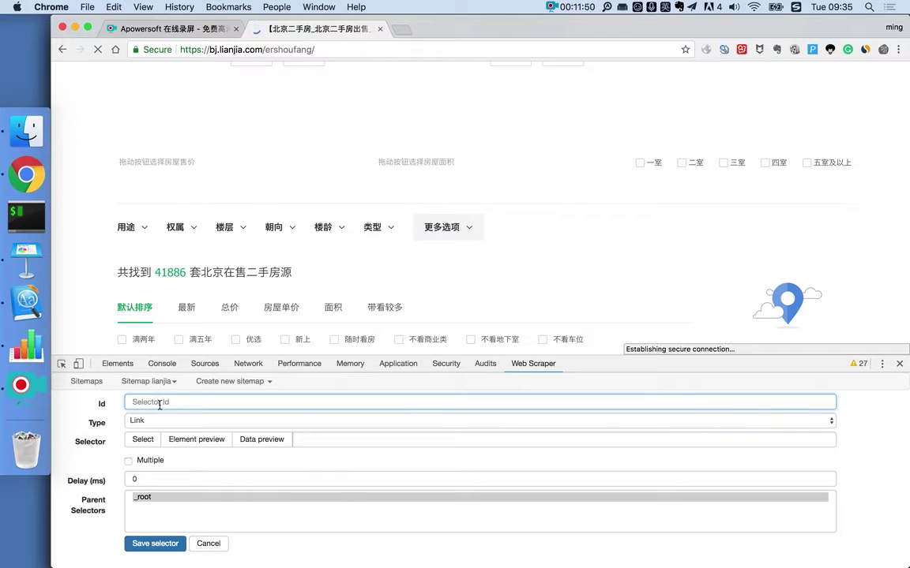
text(page)
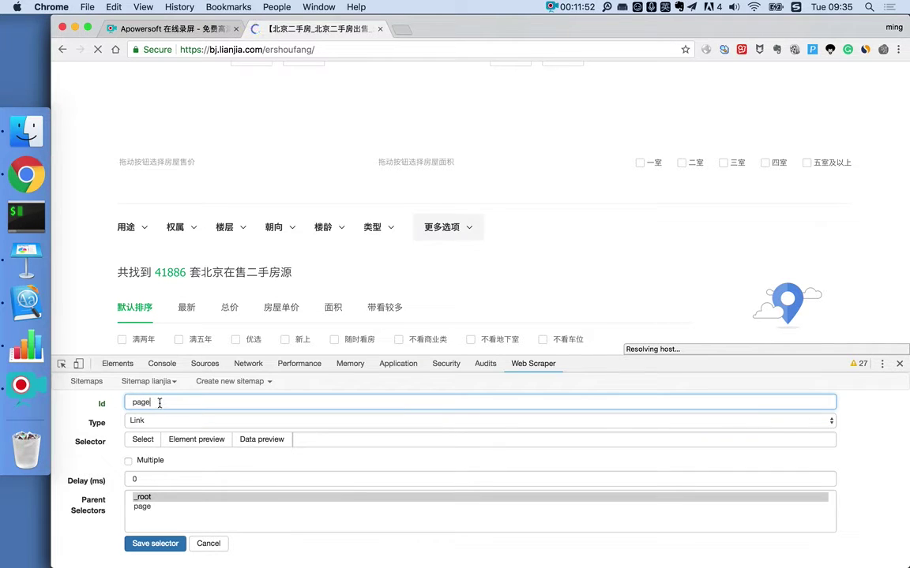
Try to pick the page 2 and page 3 pagination links below the listings as the page selector's elements
scroll(550, 206, down, 5)
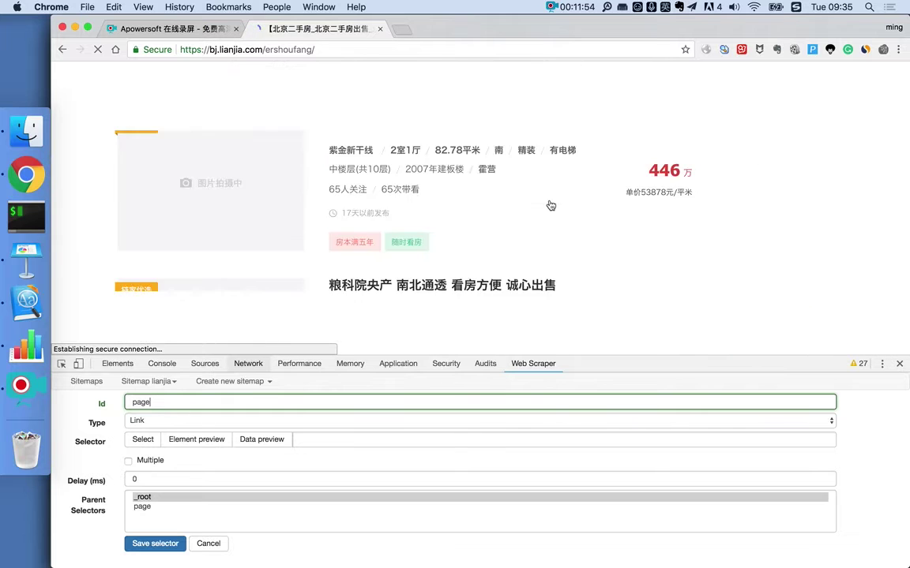
scroll(551, 205, down, 3)
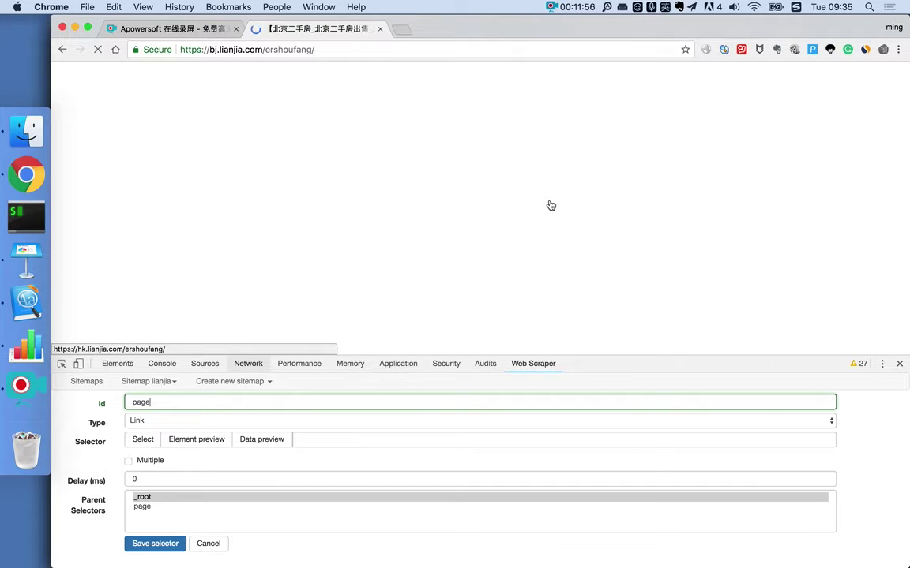
scroll(551, 206, down, 1)
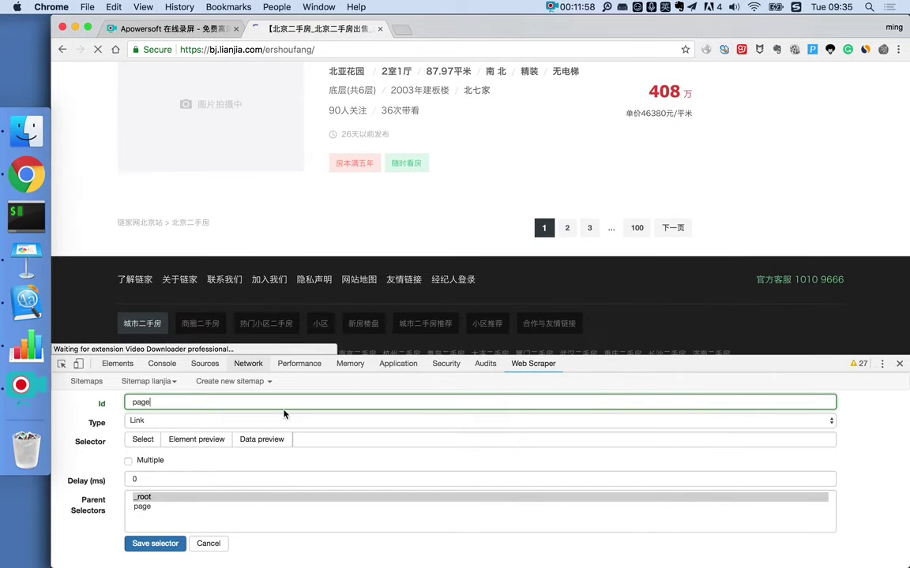
click(144, 439)
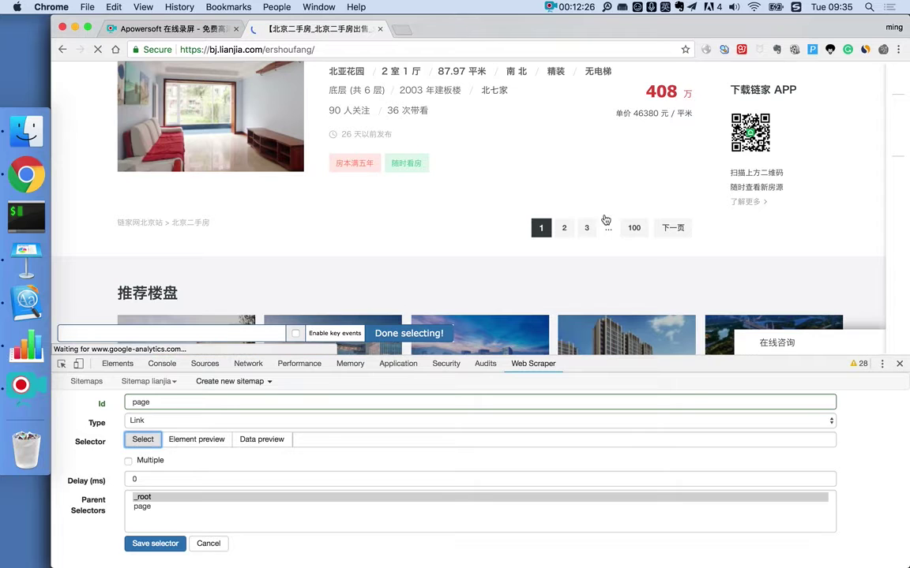
click(565, 238)
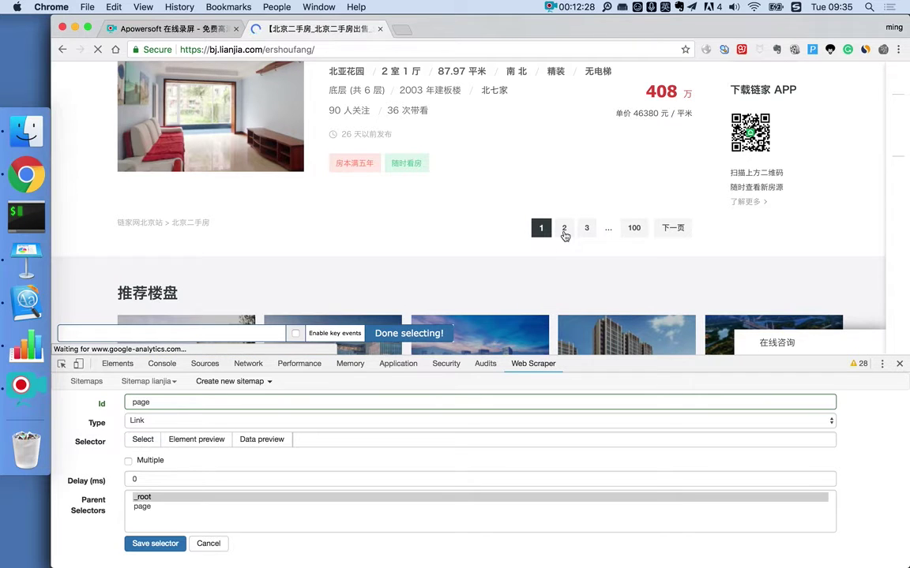
click(564, 229)
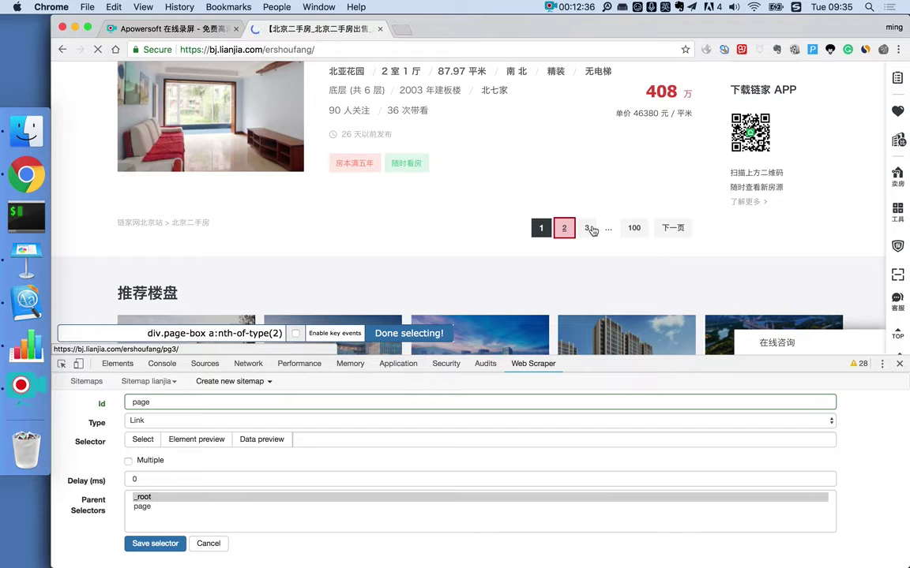
click(590, 229)
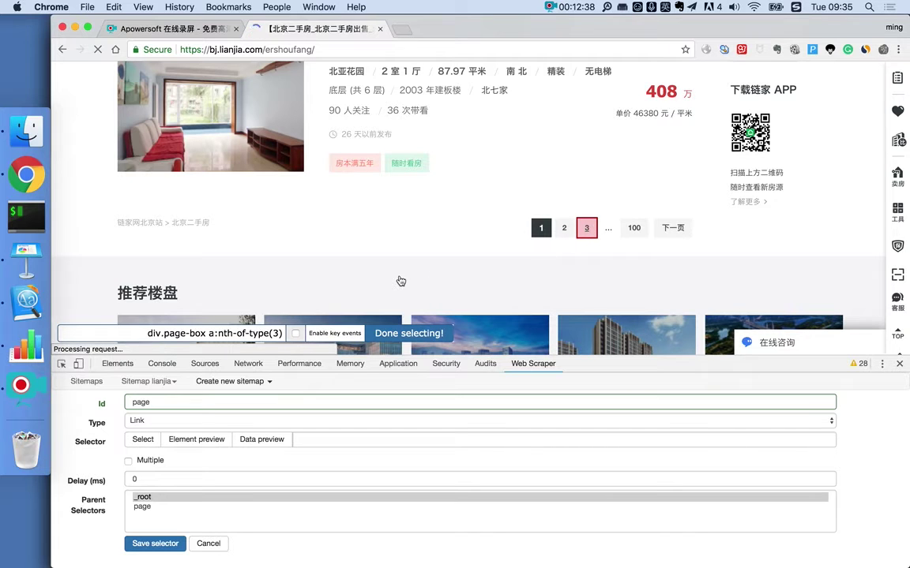
Pick the page 2 and page 3 pagination links so the page selector becomes div.page-box a:nth-of-type(n+2)
click(141, 441)
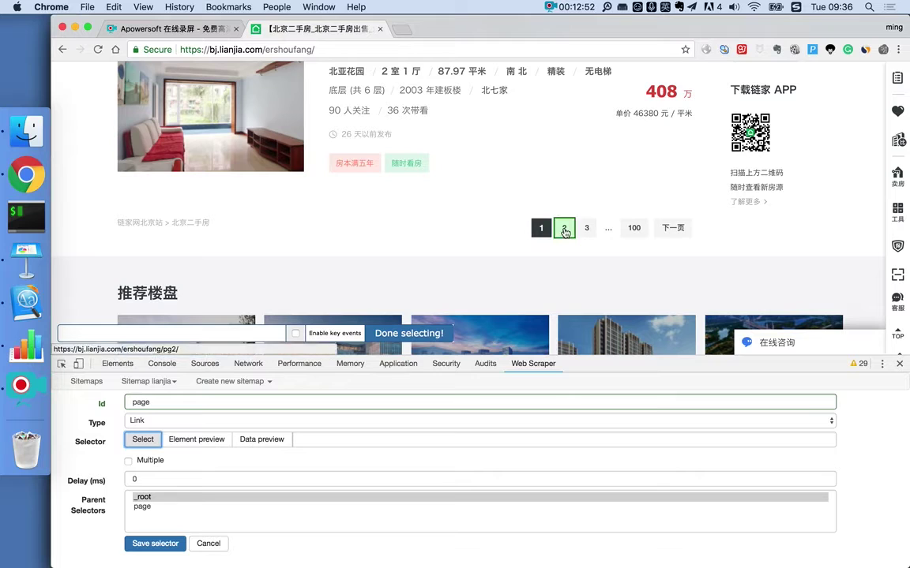
click(564, 229)
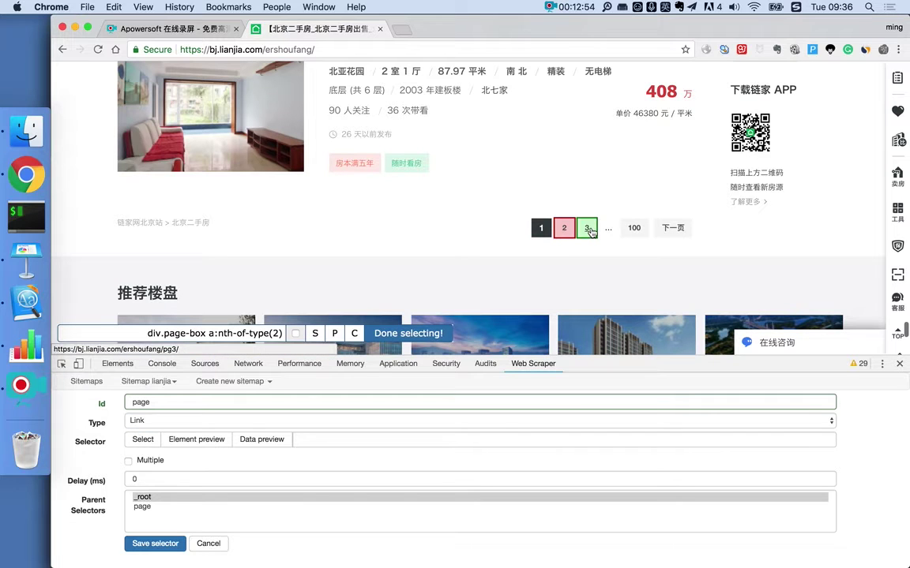
click(589, 229)
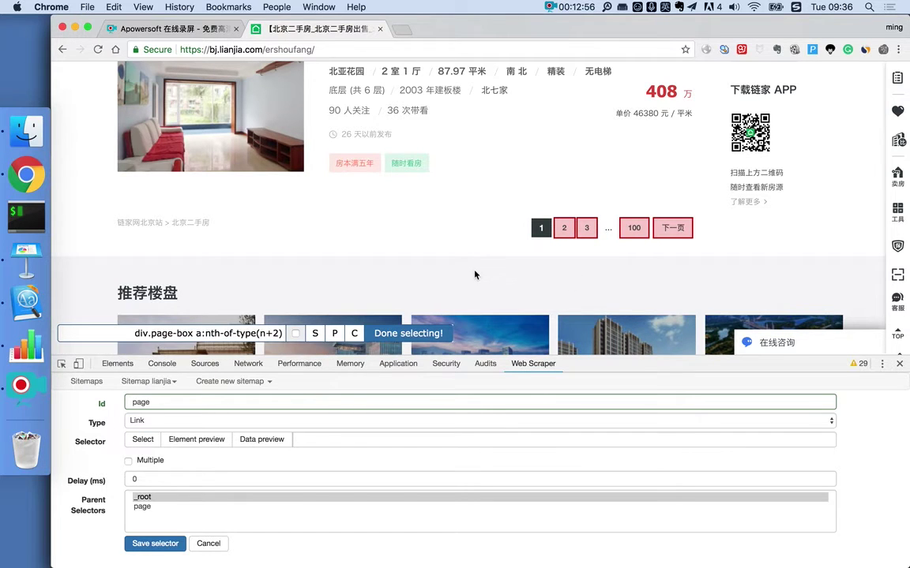
click(405, 335)
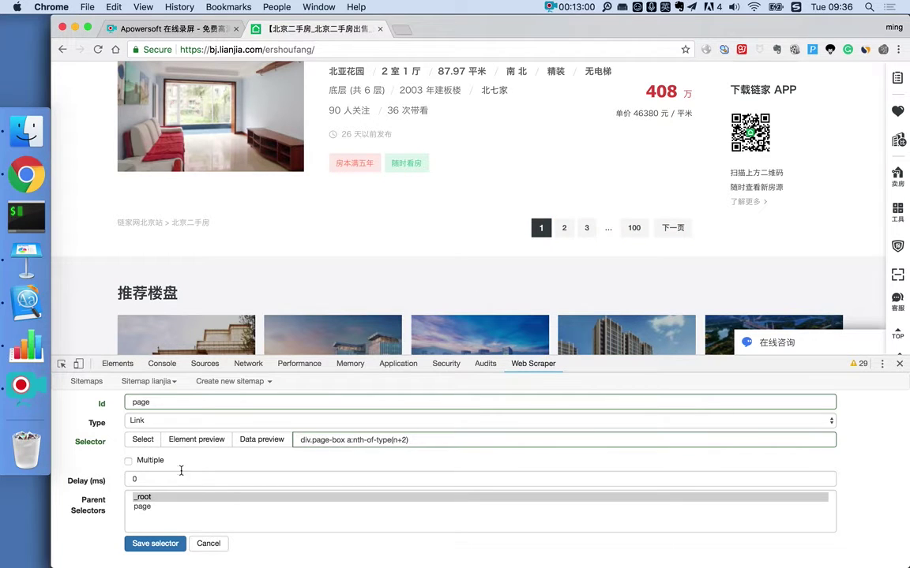
Allow multiple matches for the page selector, set its delay to 2000 ms and save it
click(128, 462)
click(147, 479)
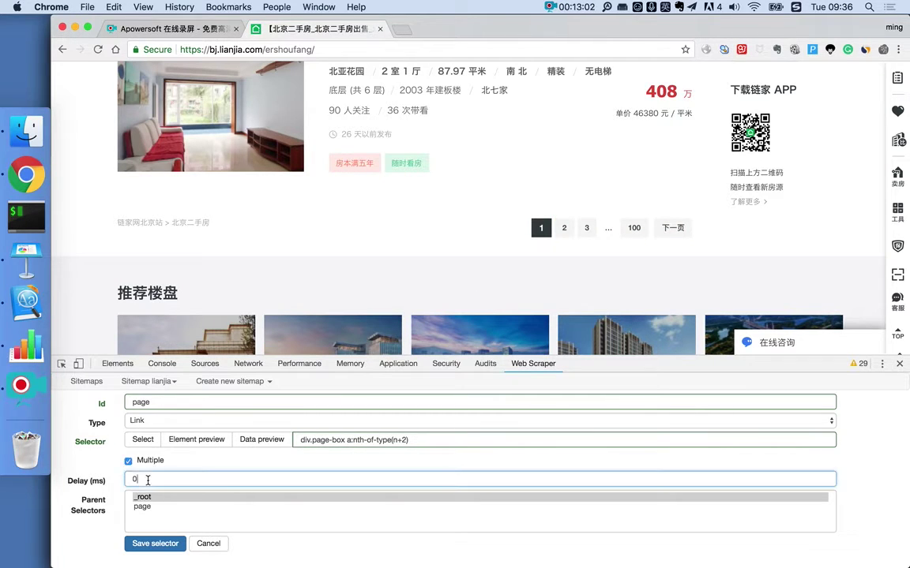
key(BackSpace)
text(200)
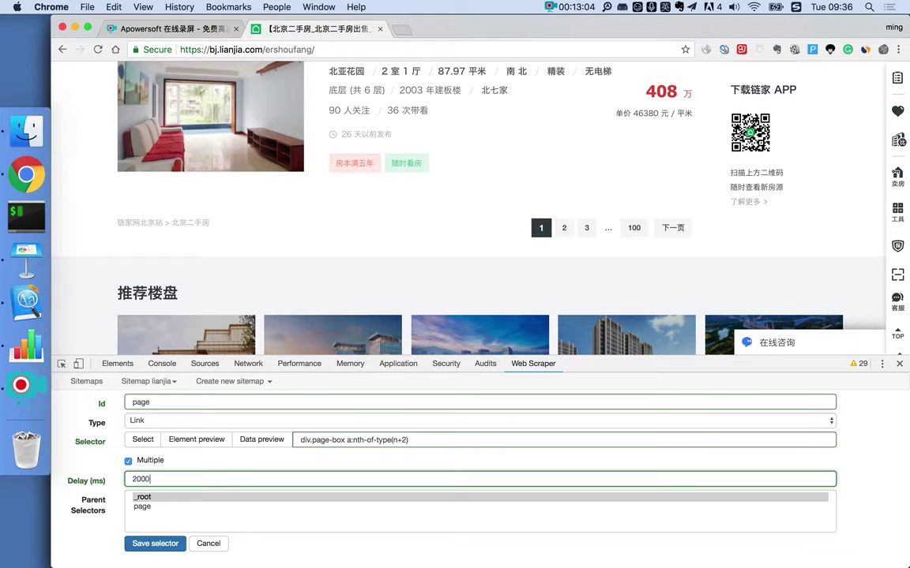
text(0)
click(157, 544)
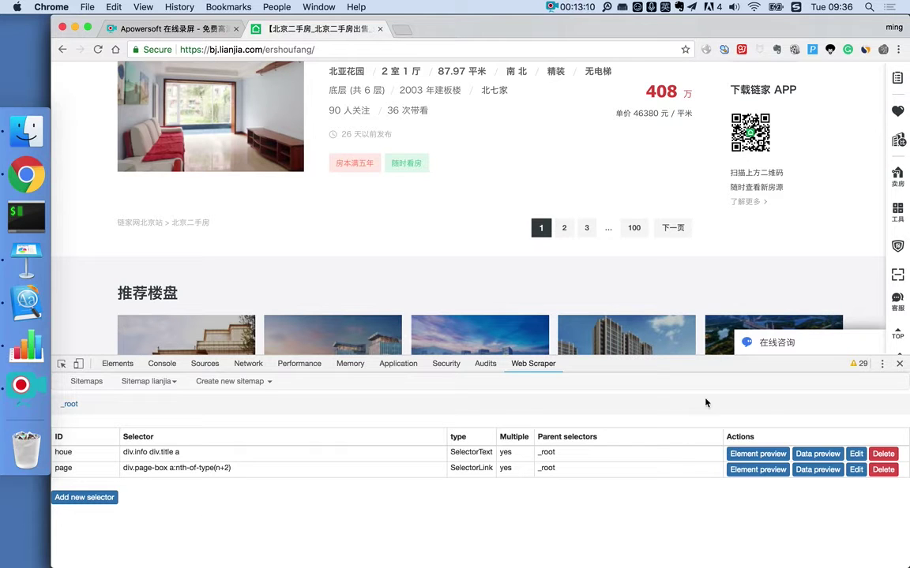
Give the houe selector both _root and page as parent selectors and save it
click(856, 454)
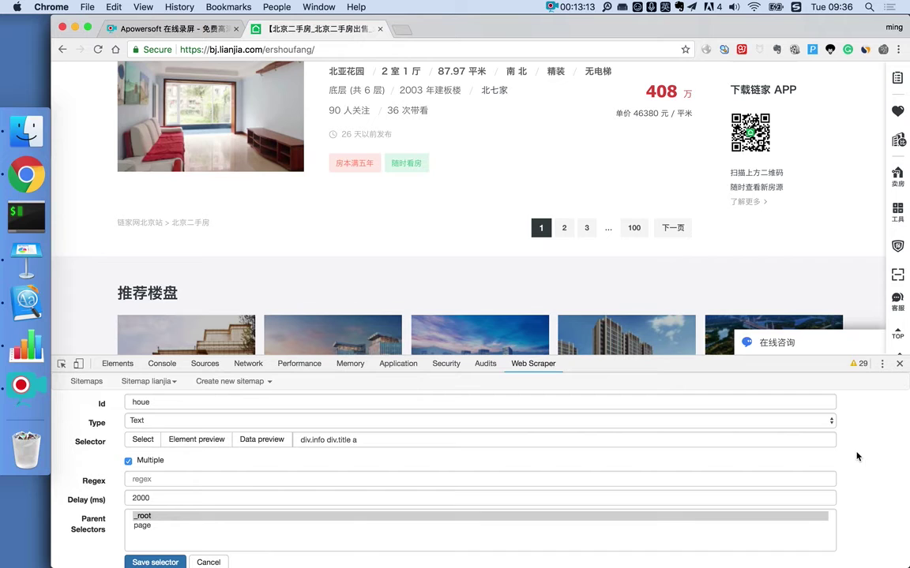
super+click(143, 526)
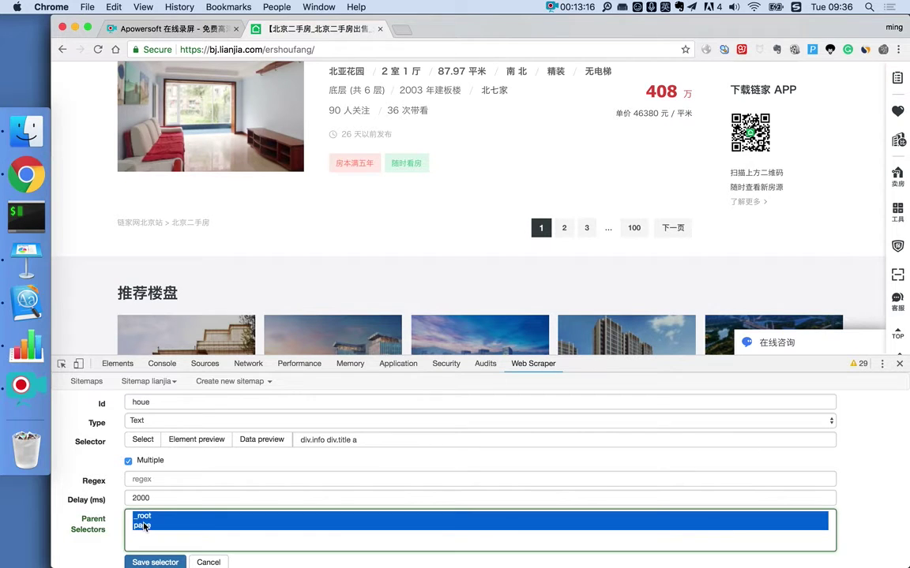
scroll(110, 525, down, 1)
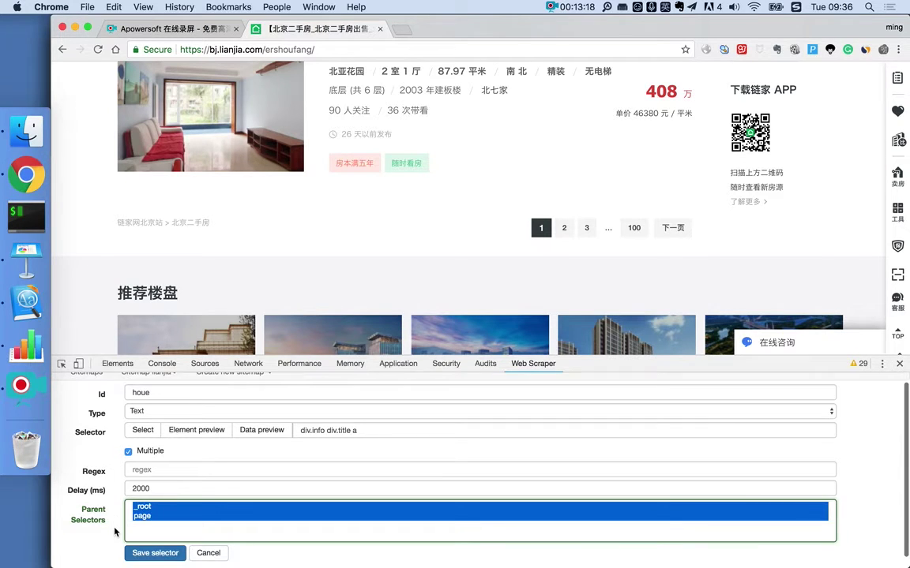
click(146, 555)
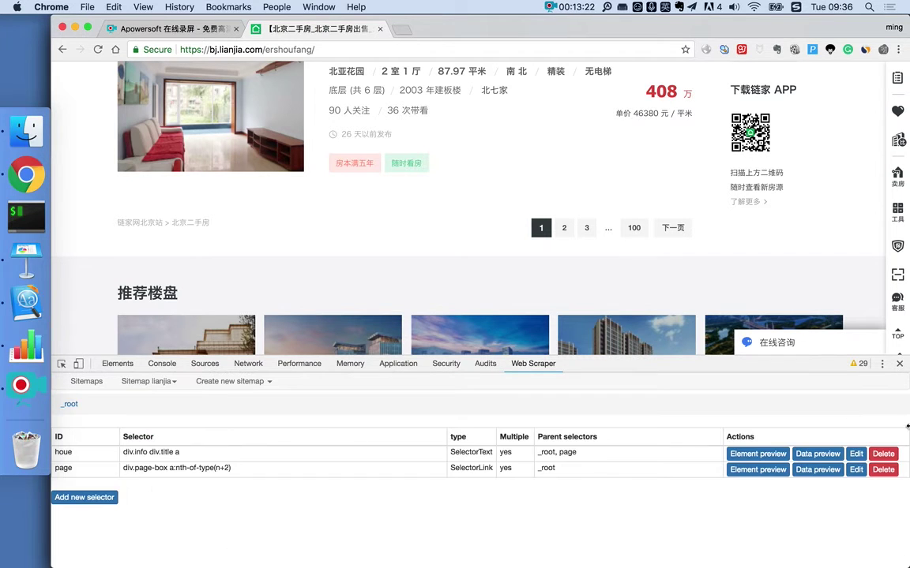
Make the page link selector recursive by setting both _root and page as its parents, and save it
click(856, 470)
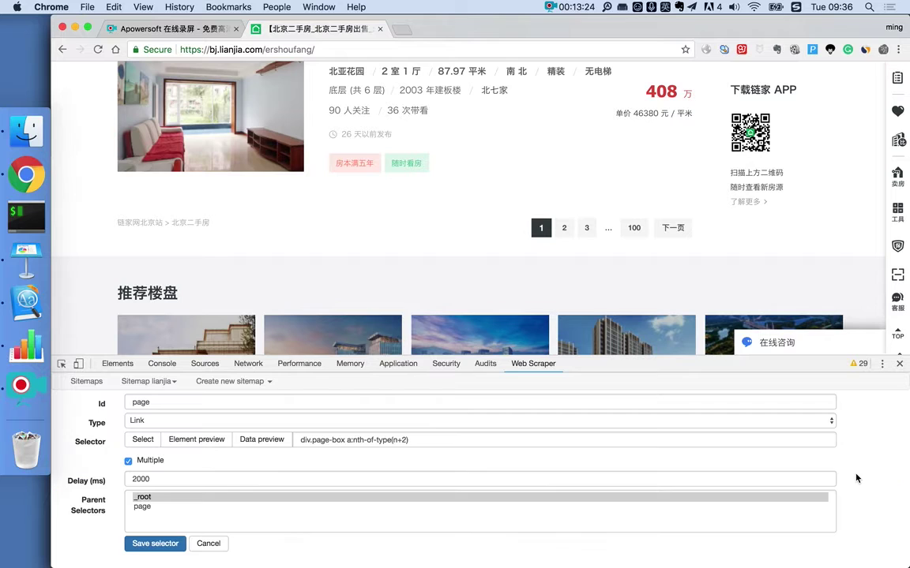
super+click(143, 506)
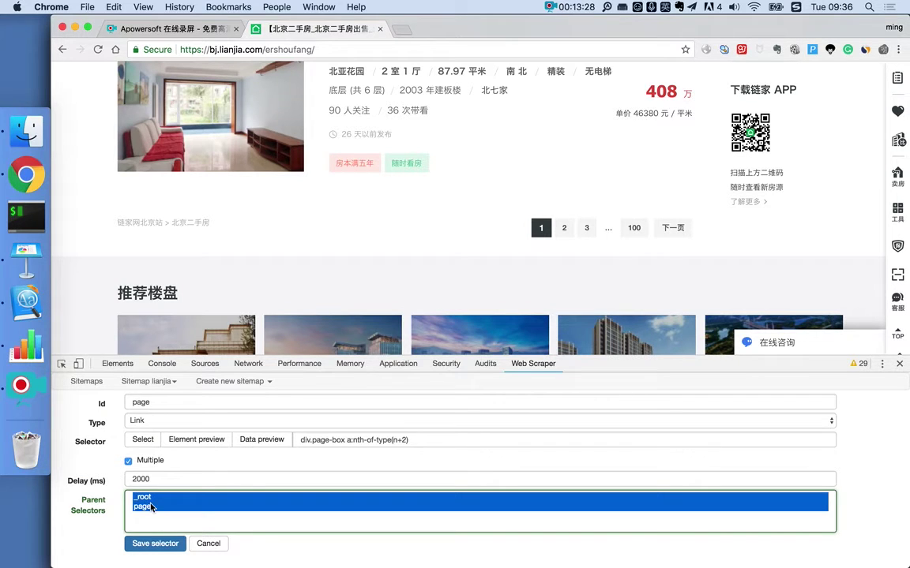
click(154, 544)
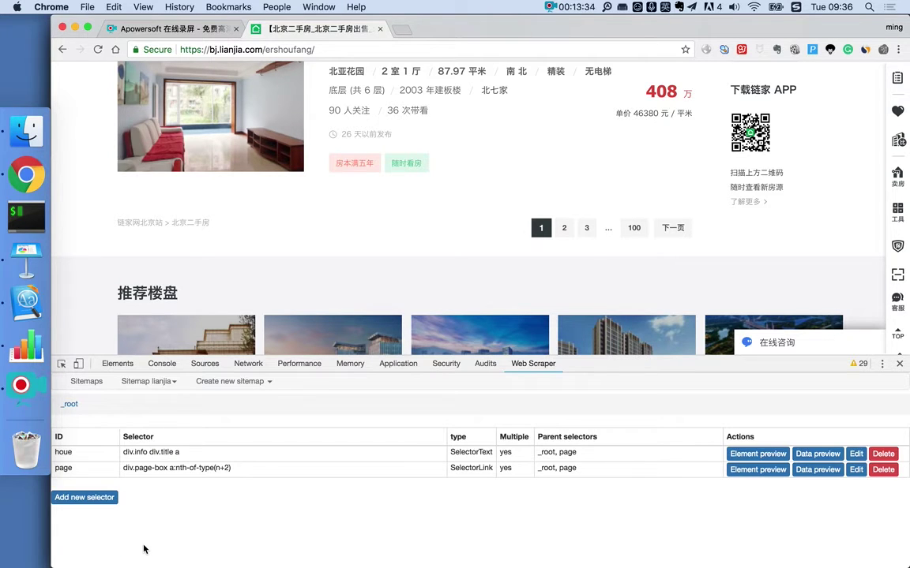
Go repeatedly into the page selector to check that its levels nest inside one another
triple_click(170, 470)
key(super+c)
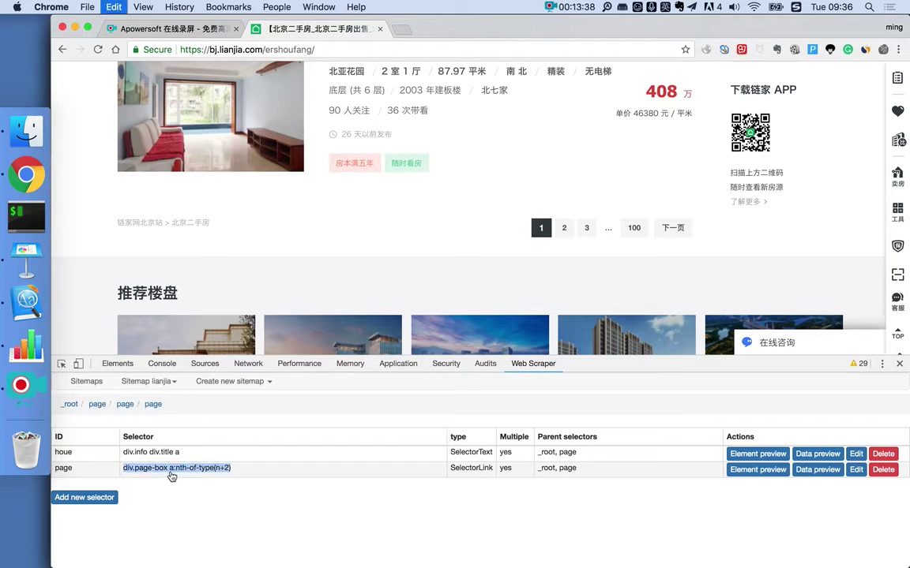
double_click(229, 469)
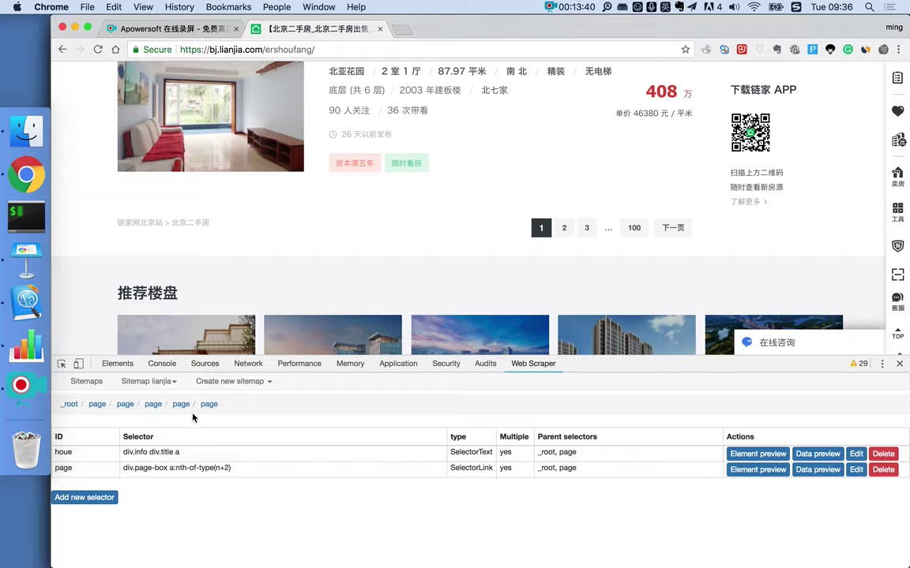
Show the lianjia sitemap's selector graph and expand _root and two nested page nodes
click(149, 382)
click(146, 417)
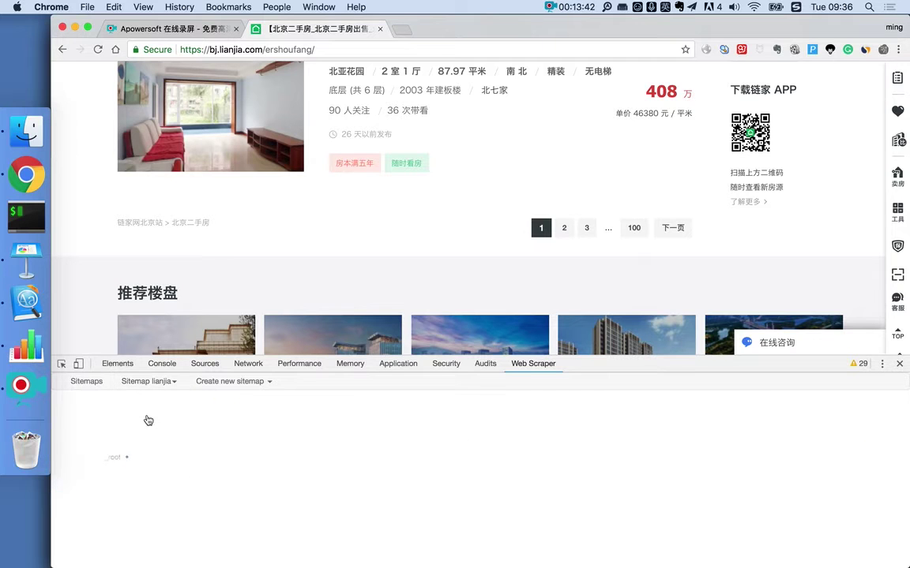
click(127, 459)
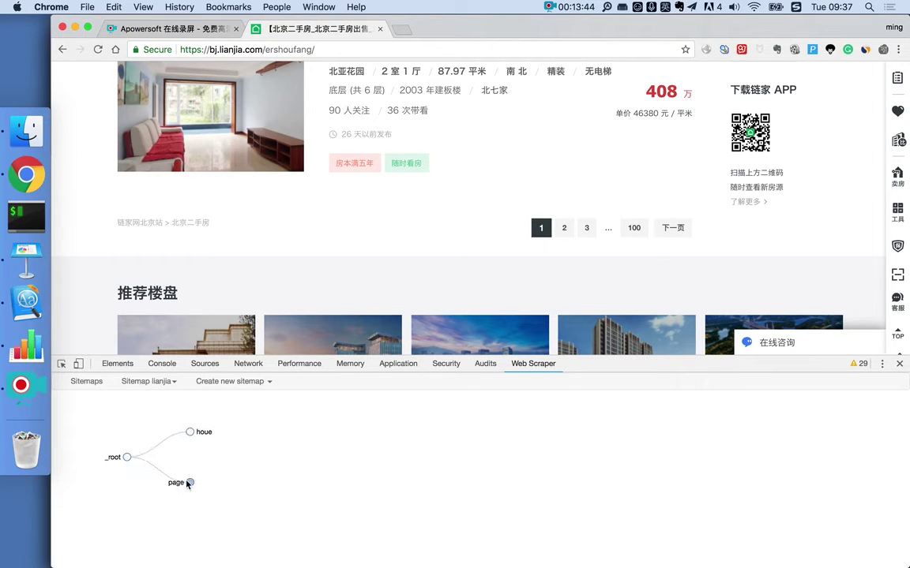
click(189, 483)
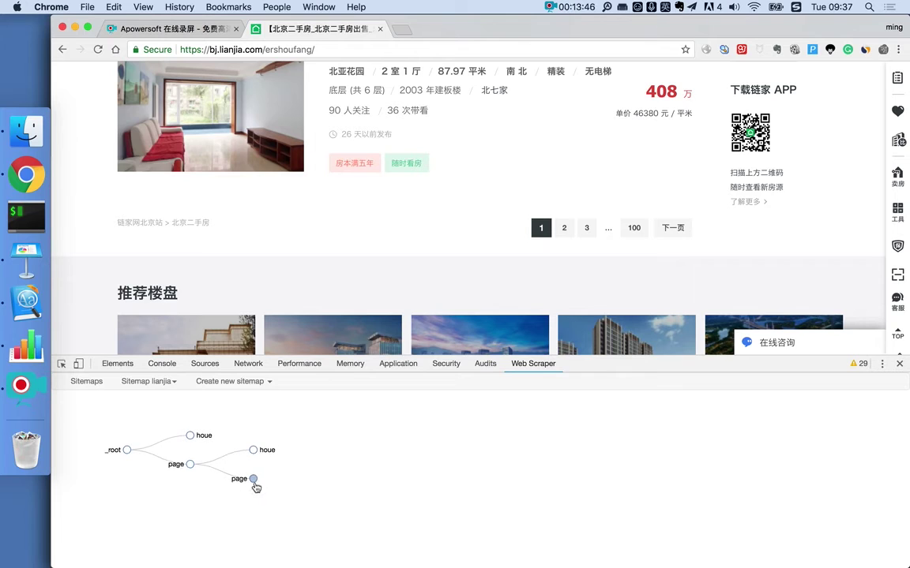
click(253, 480)
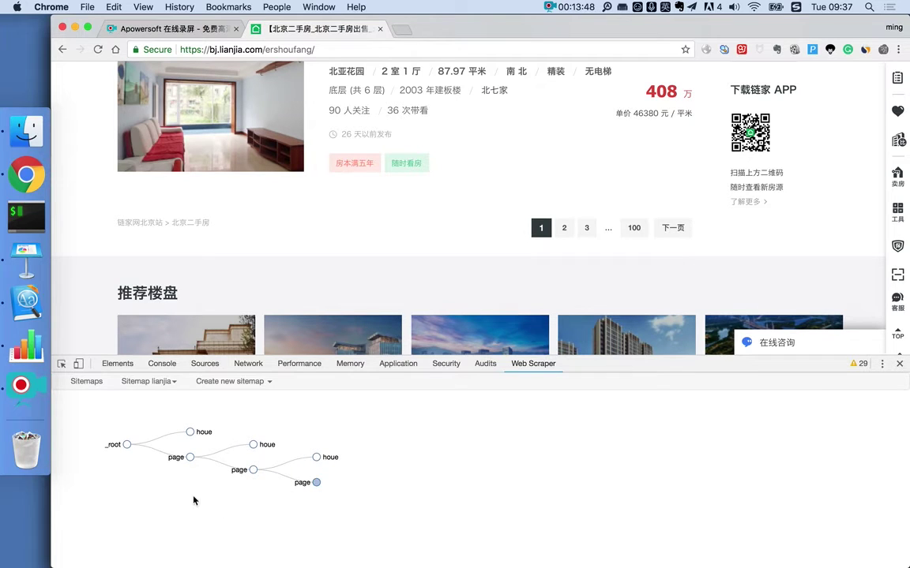
Start scraping the lianjia sitemap with a request interval and page load delay of 2000 ms
click(148, 382)
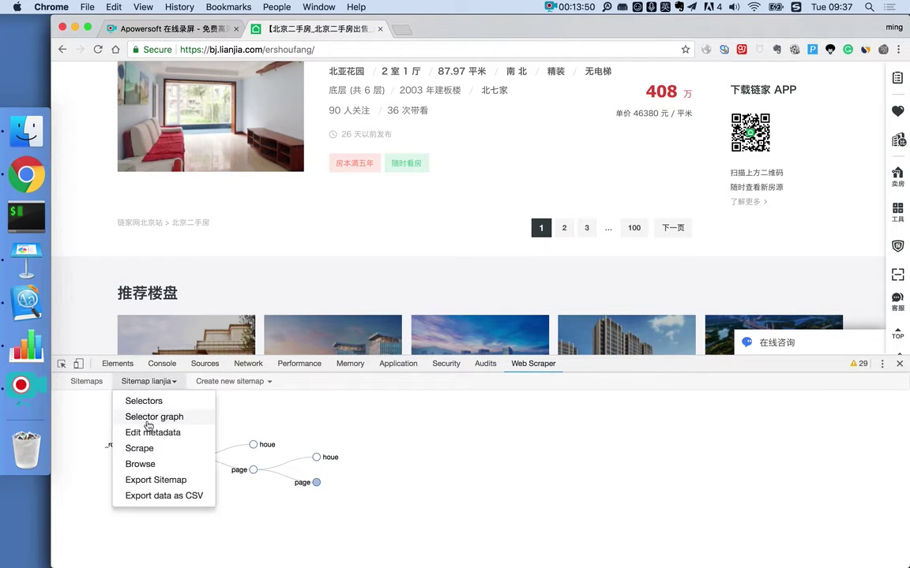
click(142, 448)
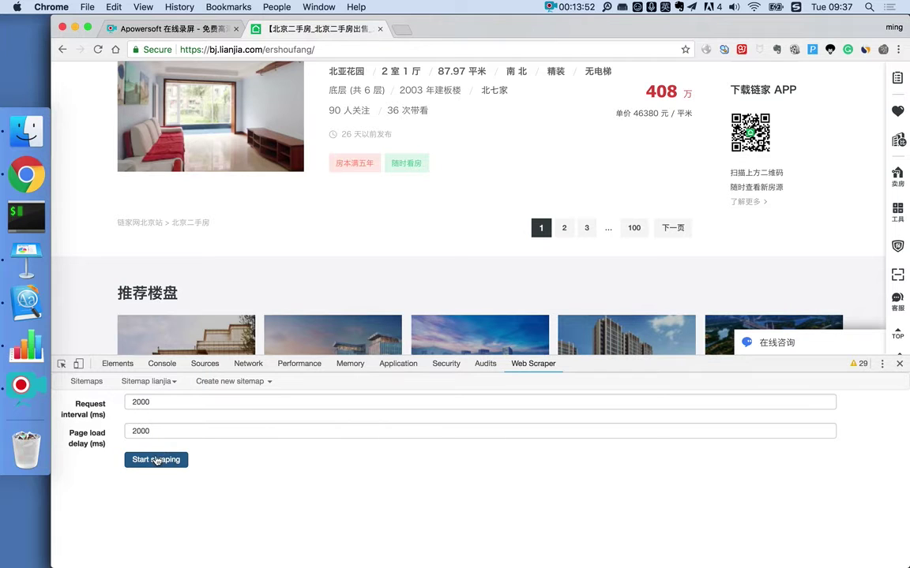
click(156, 460)
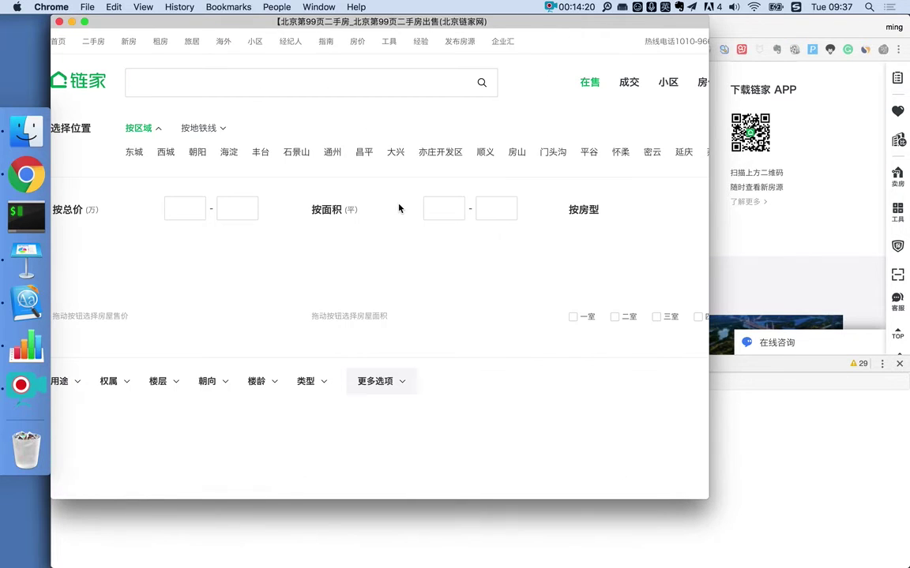
Look through the listings and pagination of the pages the scraper loads in its window
scroll(398, 208, down, 15)
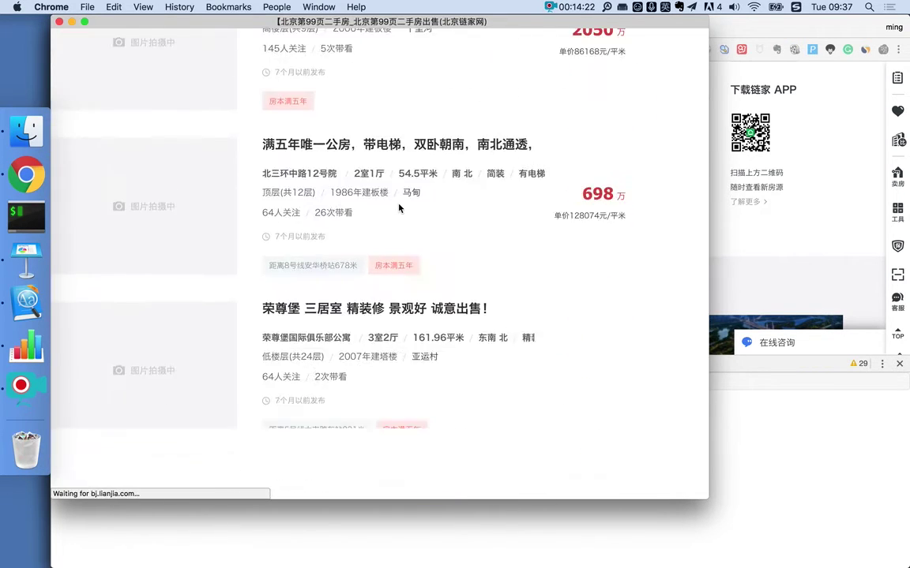
scroll(398, 207, down, 10)
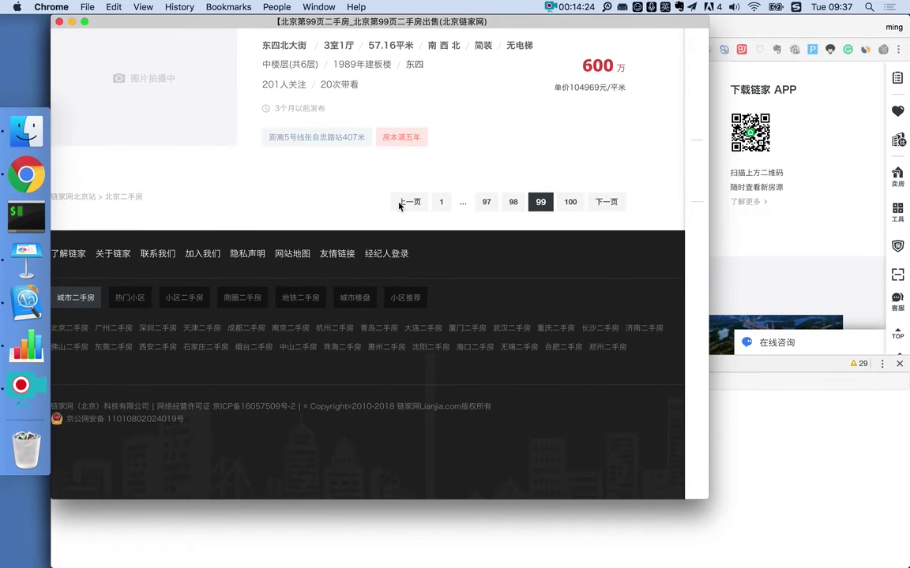
click(389, 210)
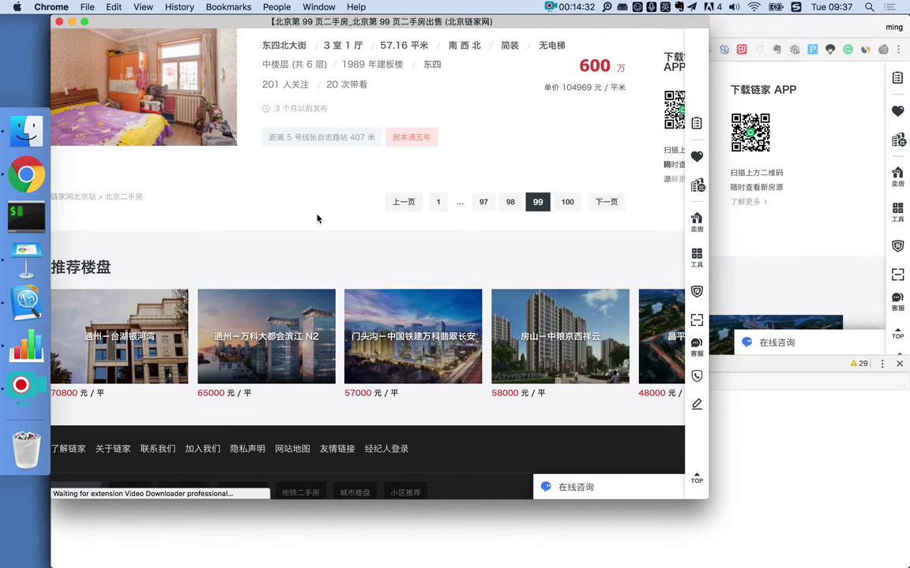
scroll(317, 218, down, 3)
scroll(317, 218, up, 5)
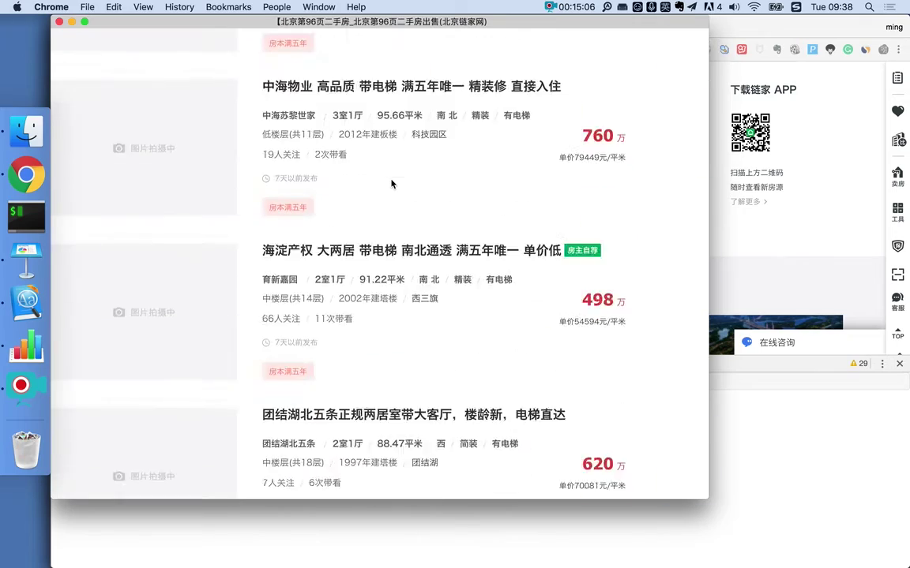
scroll(391, 184, down, 20)
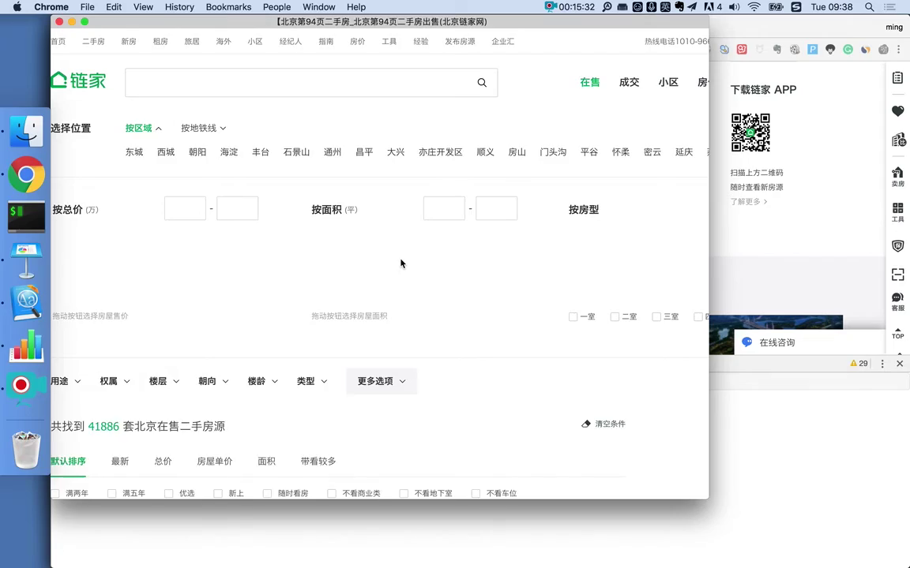
Check the pagination at the end of the listing page loaded in the scraper window
scroll(400, 263, down, 15)
scroll(401, 263, down, 15)
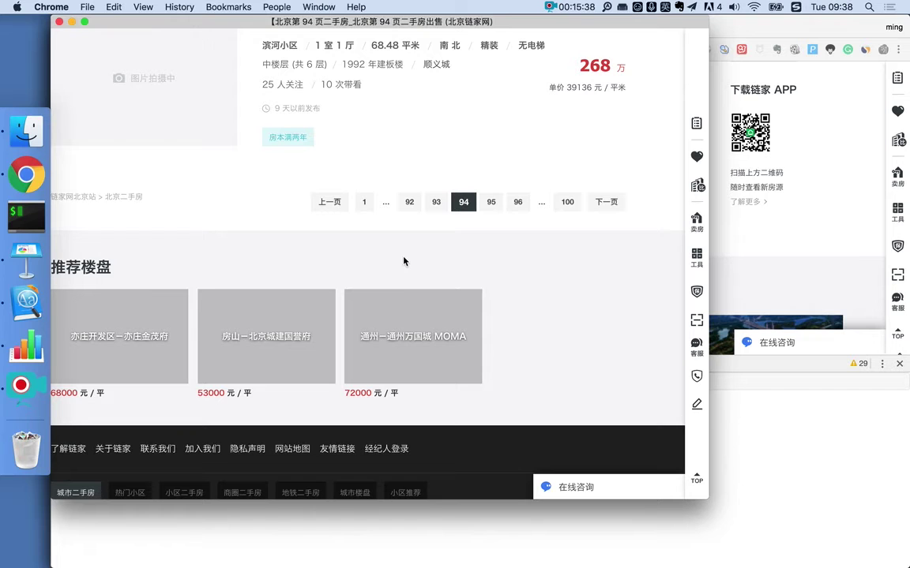
click(551, 7)
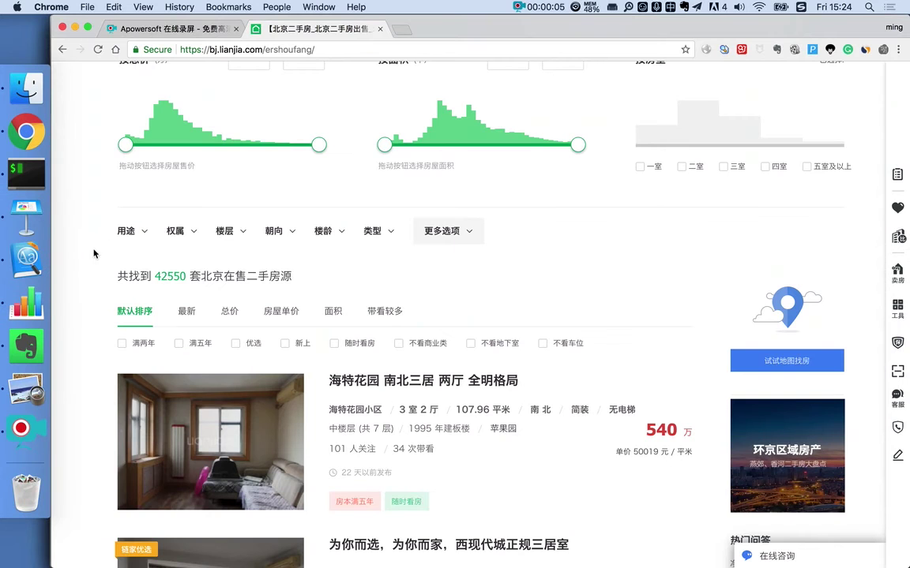
Switch to Numbers and look through the exported lianjia (1) table down to its last row
click(31, 308)
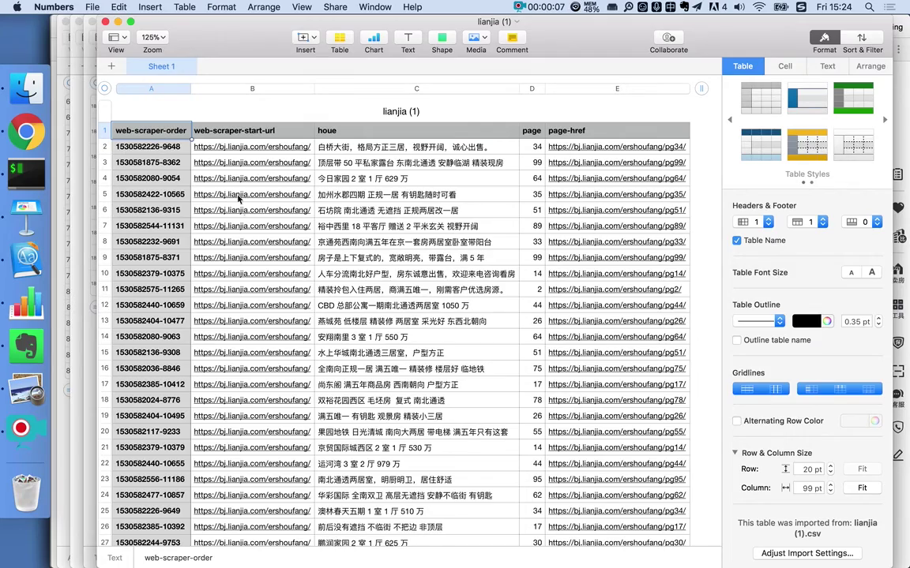
scroll(242, 210, down, 1)
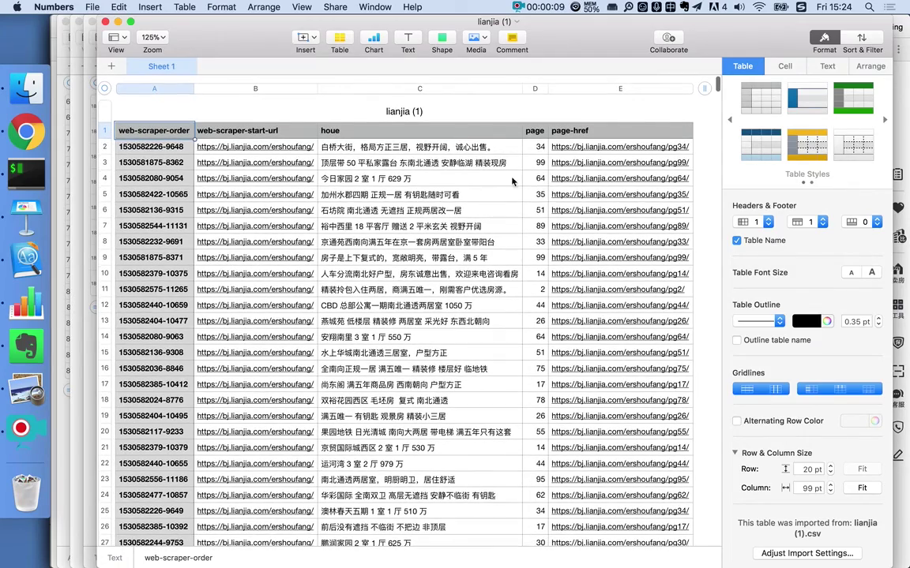
scroll(627, 209, down, 5)
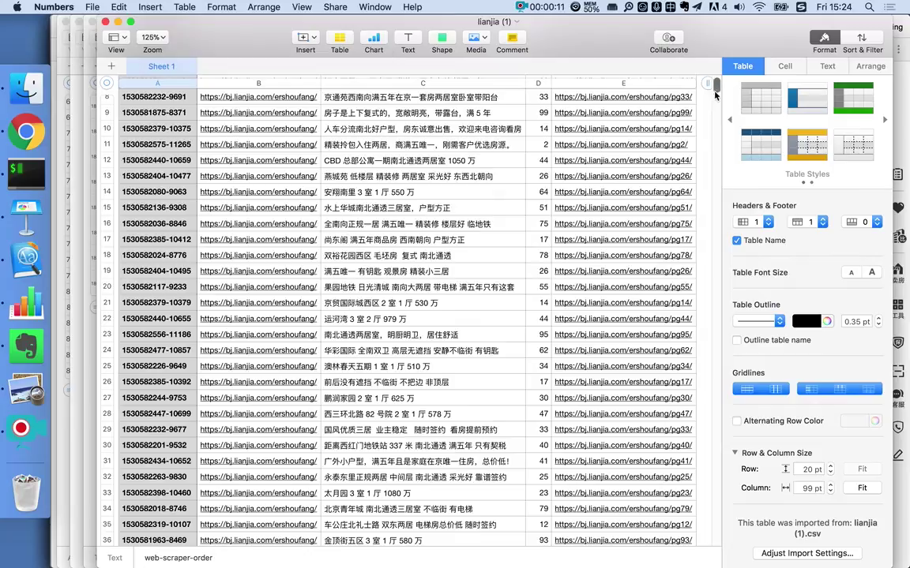
drag(715, 93, 710, 551)
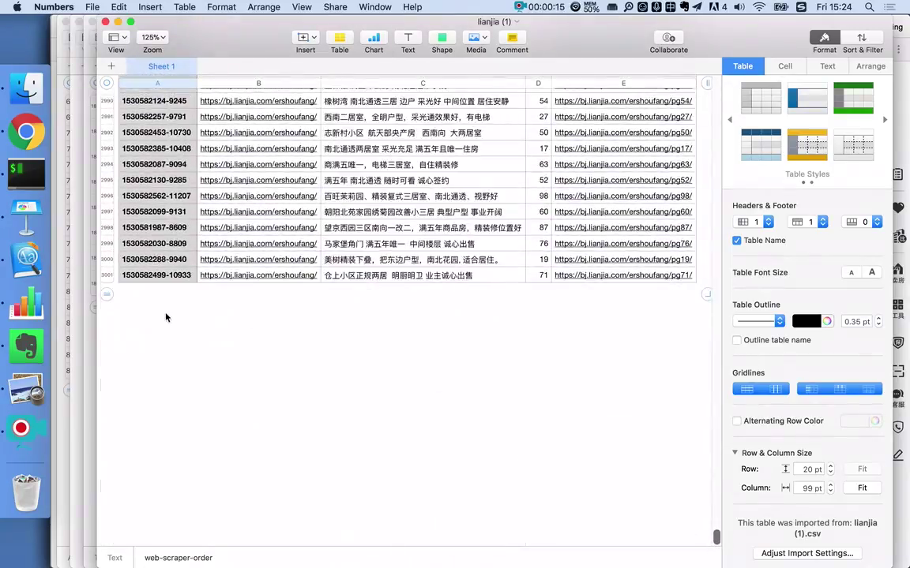
scroll(166, 318, up, 5)
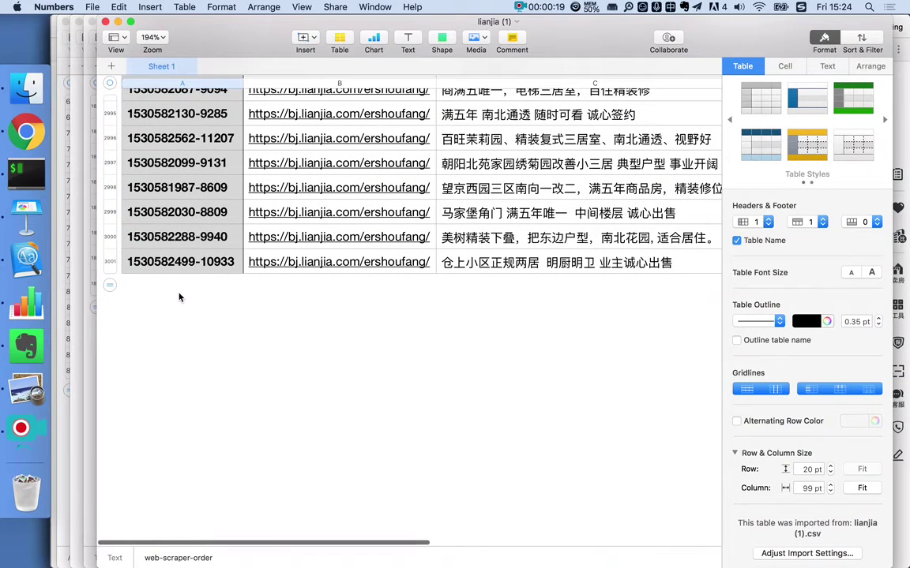
scroll(287, 431, down, 1)
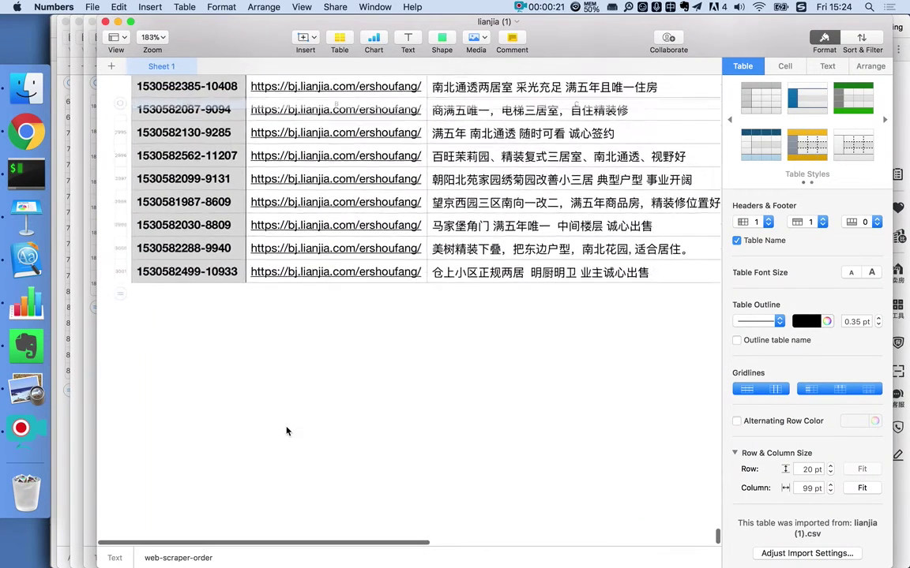
scroll(287, 431, down, 2)
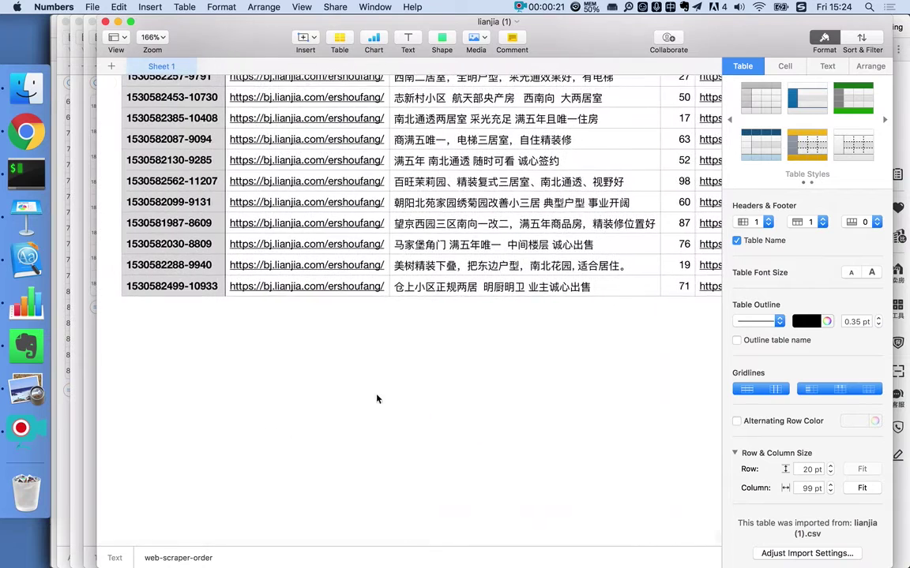
click(719, 537)
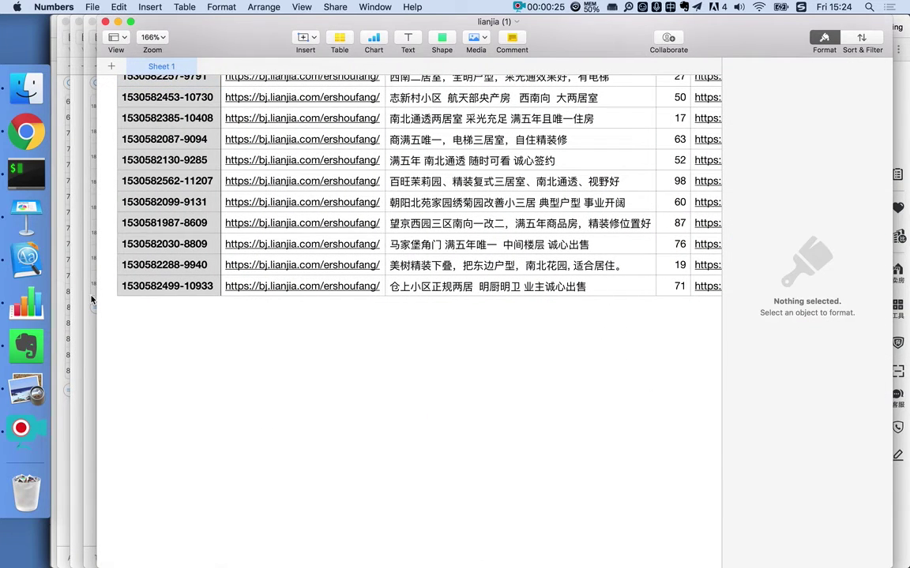
Switch to Chrome and look over the listings and pagination of the first Lianjia second-hand house page
click(19, 150)
scroll(505, 328, down, 20)
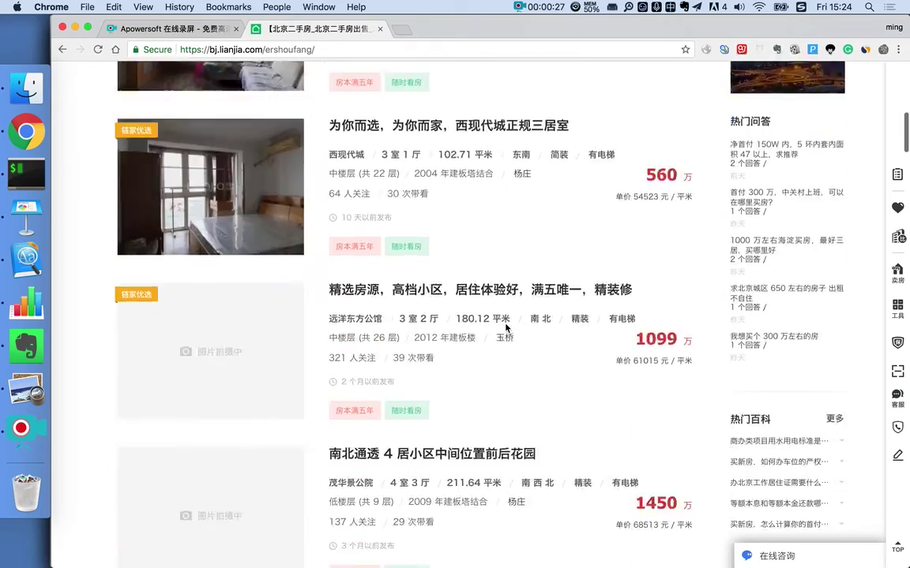
scroll(505, 328, up, 8)
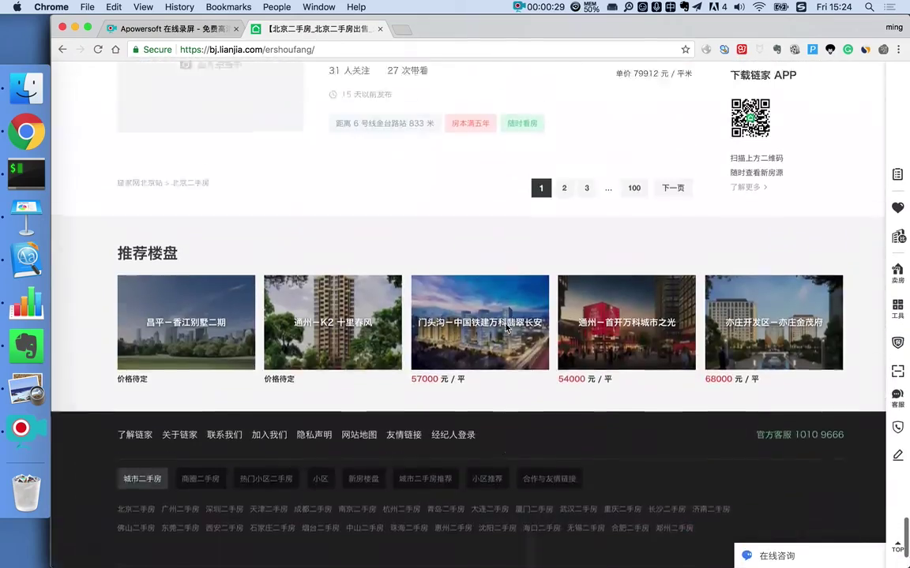
scroll(452, 322, up, 15)
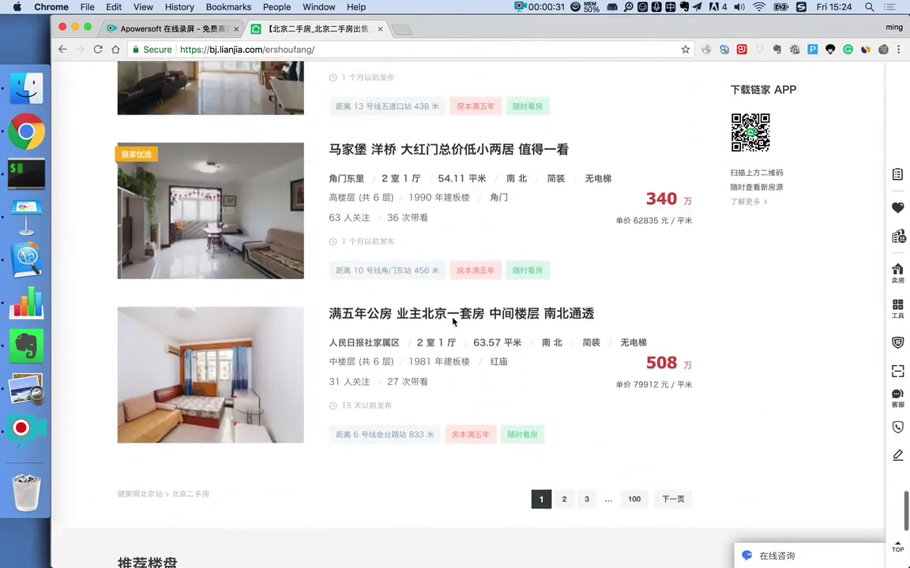
scroll(452, 322, up, 20)
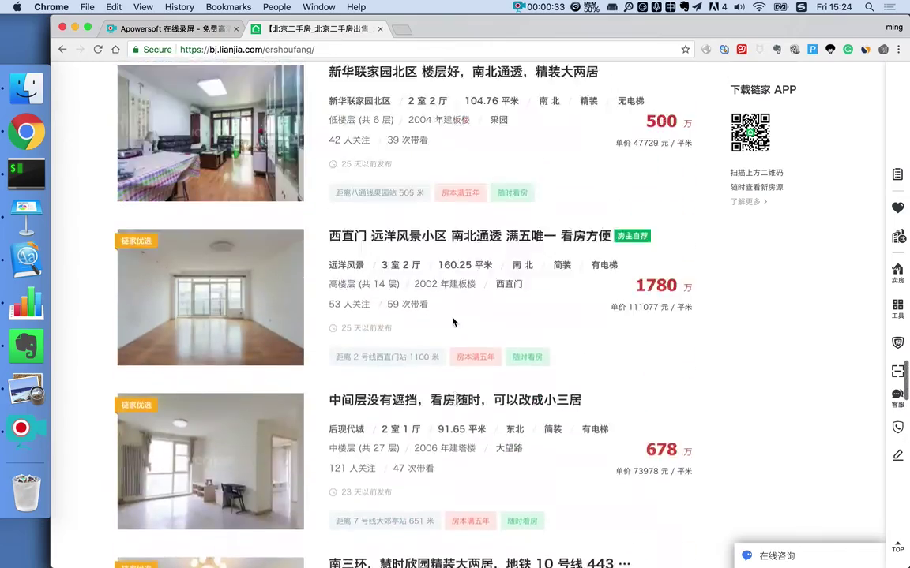
scroll(453, 318, up, 10)
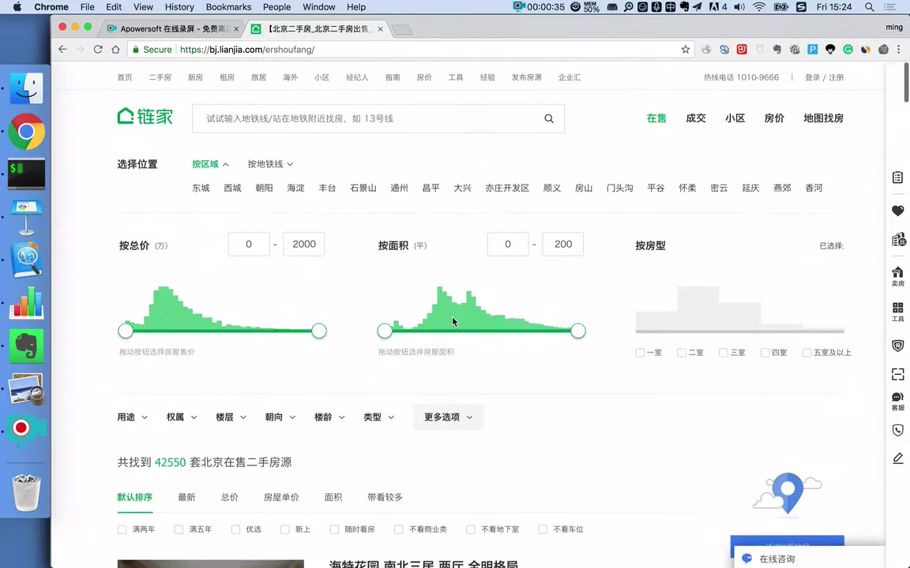
Switch to Numbers and view the lianjia (1) table from its header row and first column at 150% zoom
click(32, 308)
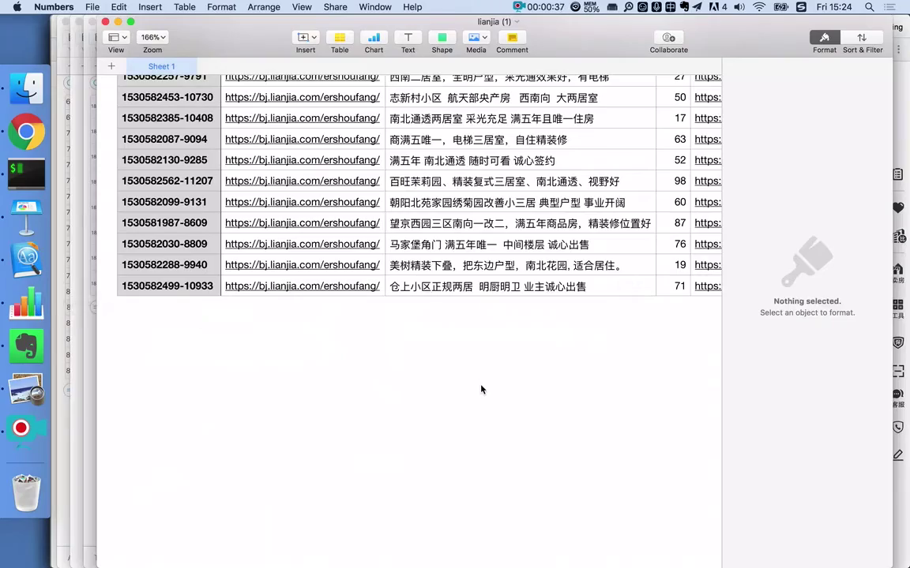
scroll(481, 390, up, 5)
scroll(481, 390, right, 5)
scroll(632, 324, up, 10)
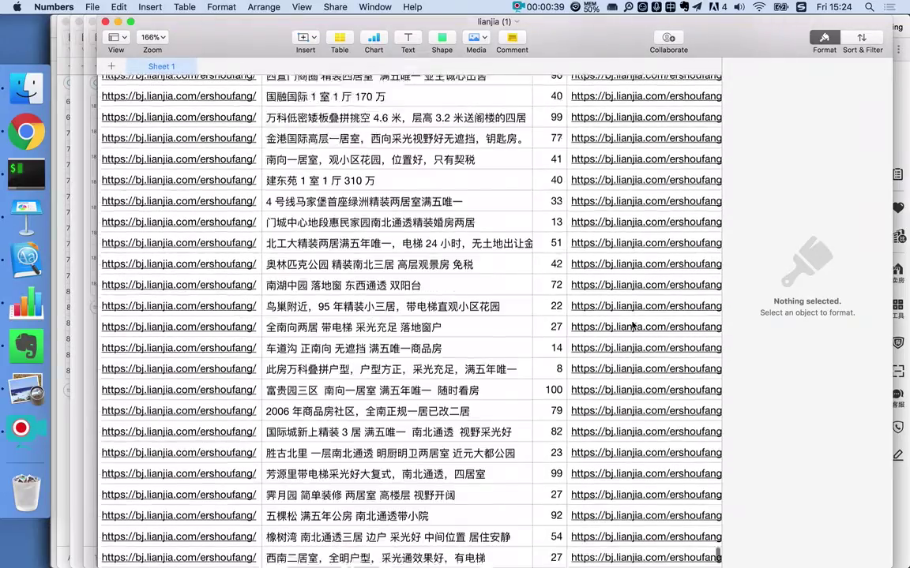
drag(717, 557, 697, 134)
scroll(698, 132, up, 9)
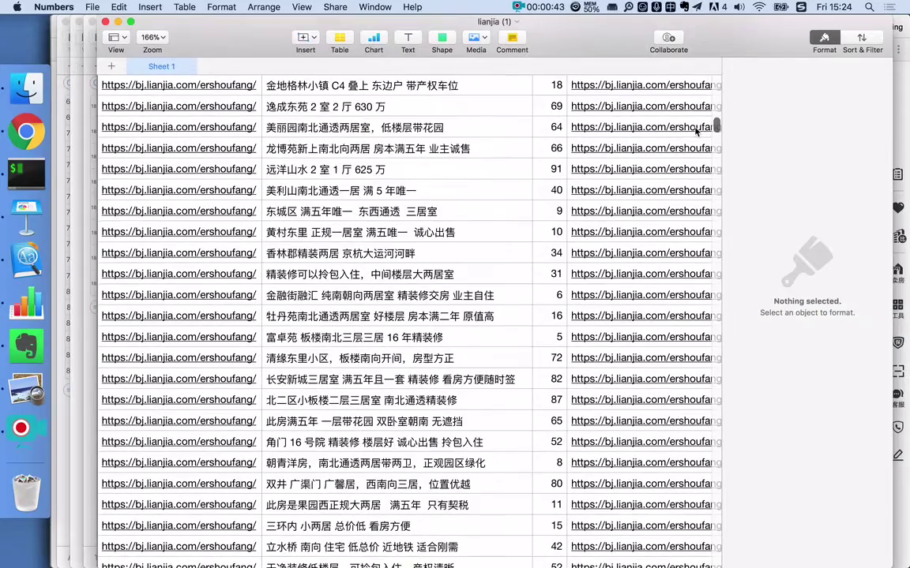
scroll(716, 125, up, 5)
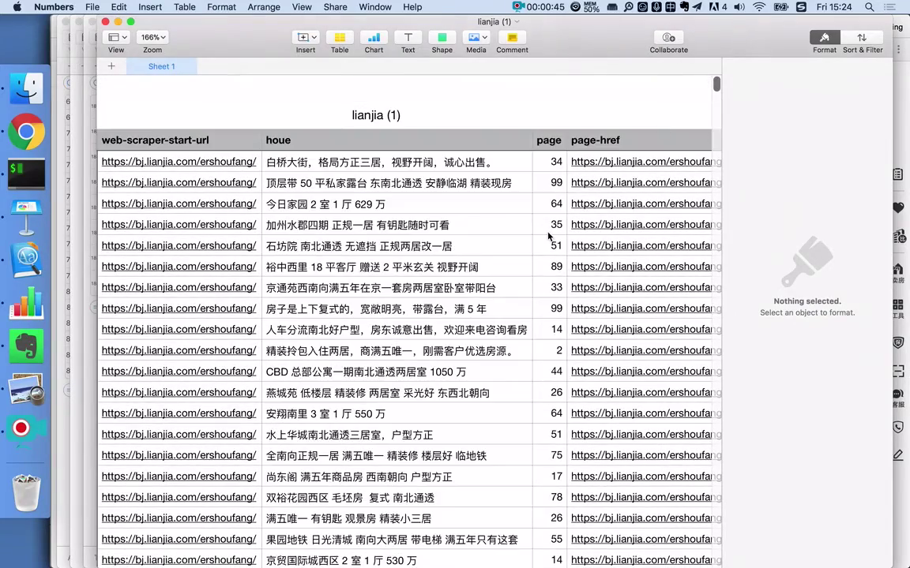
key(super+shift+comma)
scroll(548, 235, left, 5)
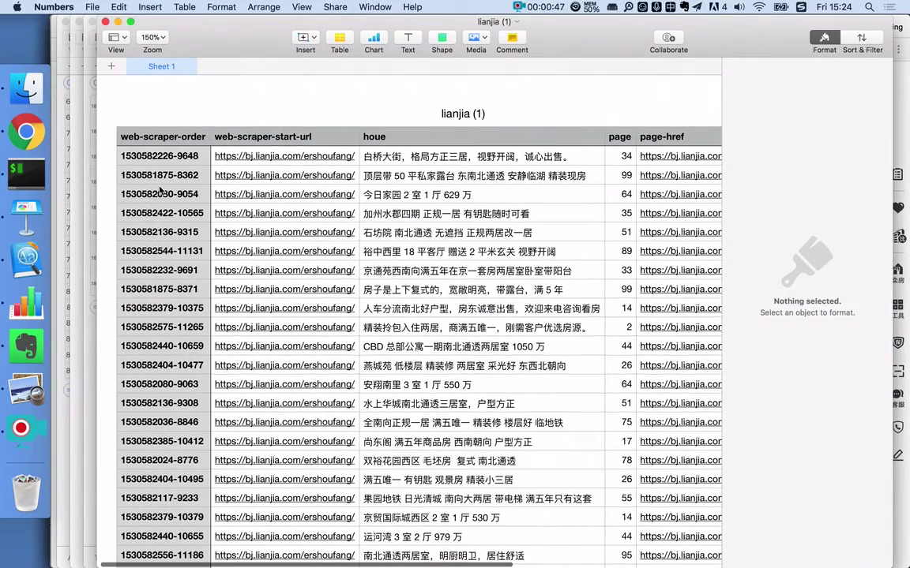
Compare the web-scraper-start-url column with the address of the Lianjia listing page in Chrome
click(314, 140)
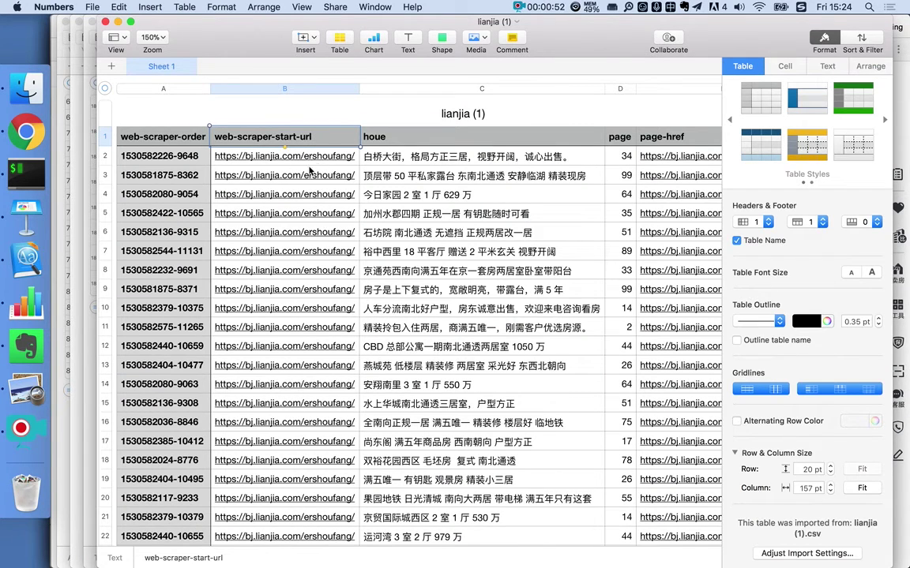
click(28, 126)
click(339, 49)
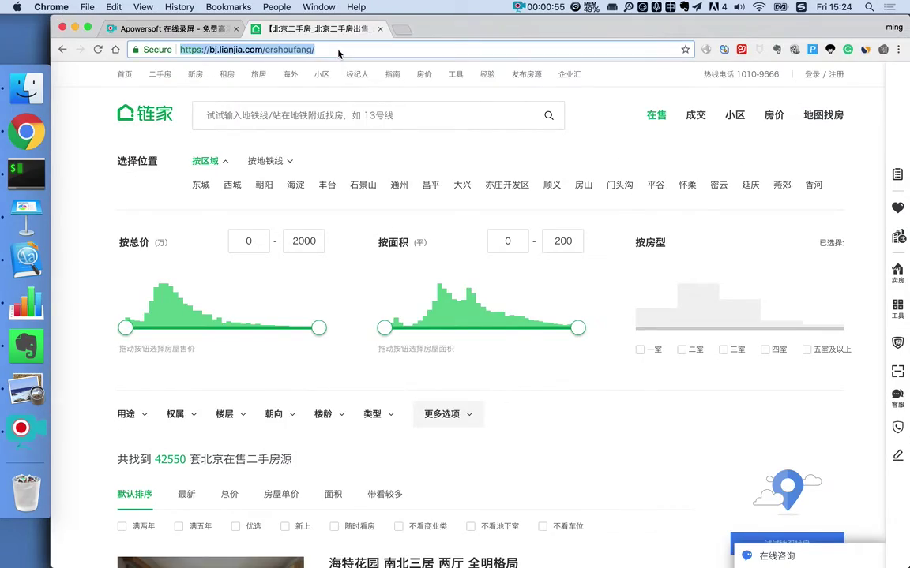
Switch to Numbers and examine the houe and page columns alongside the page-href links of the scraped rows
key(super+Tab)
click(451, 138)
scroll(451, 138, right, 10)
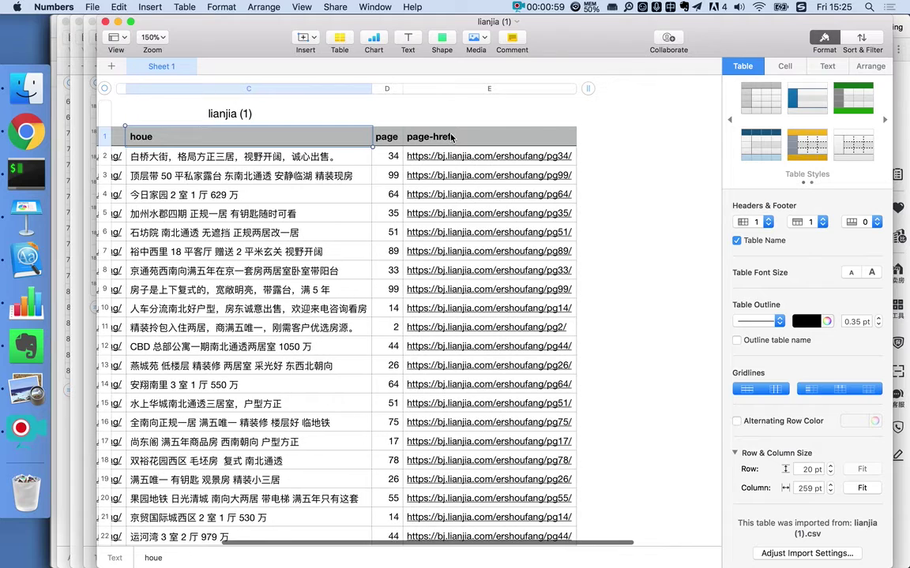
click(385, 139)
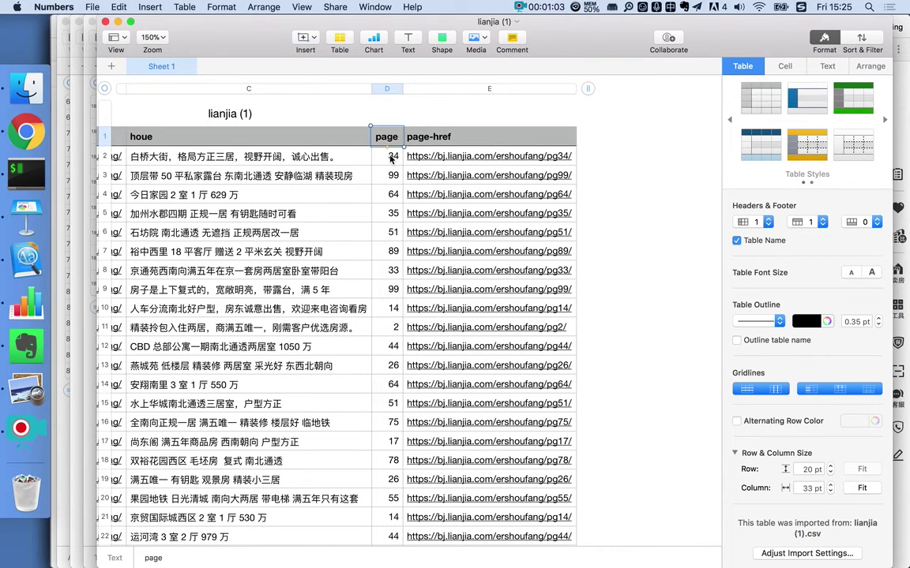
click(390, 158)
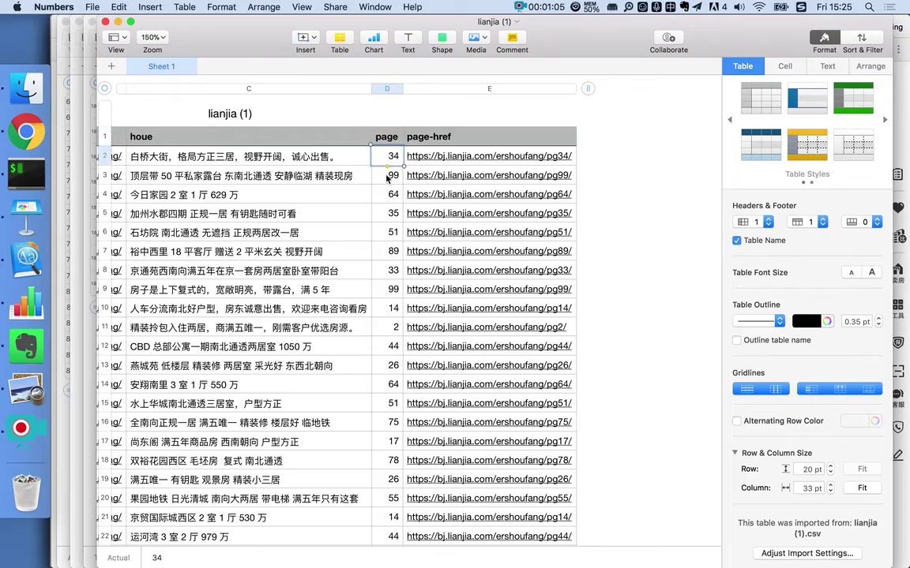
click(386, 179)
click(387, 198)
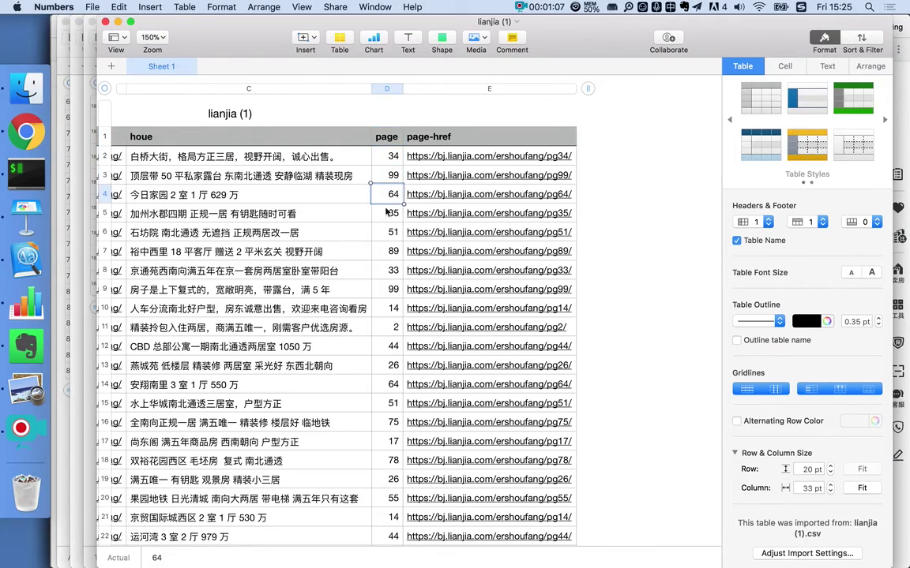
scroll(390, 275, down, 10)
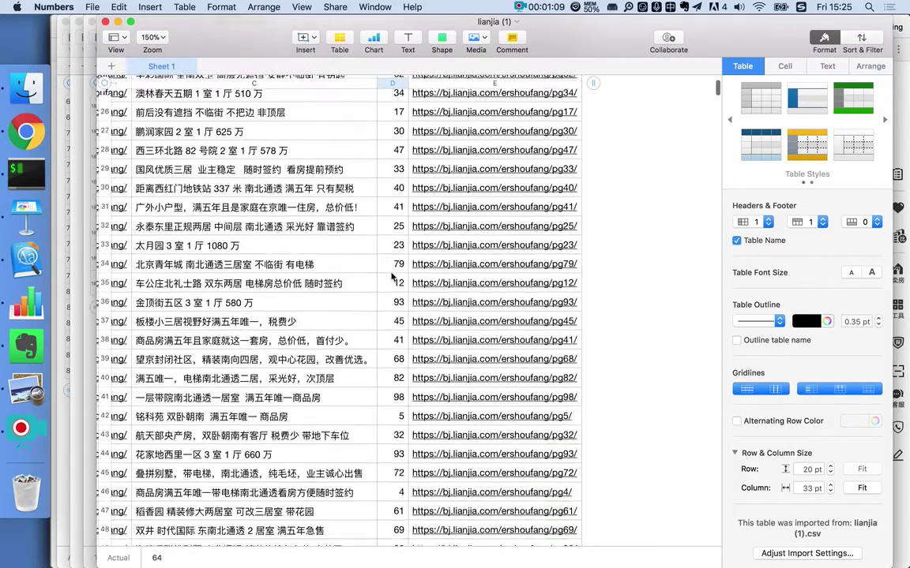
scroll(390, 276, up, 15)
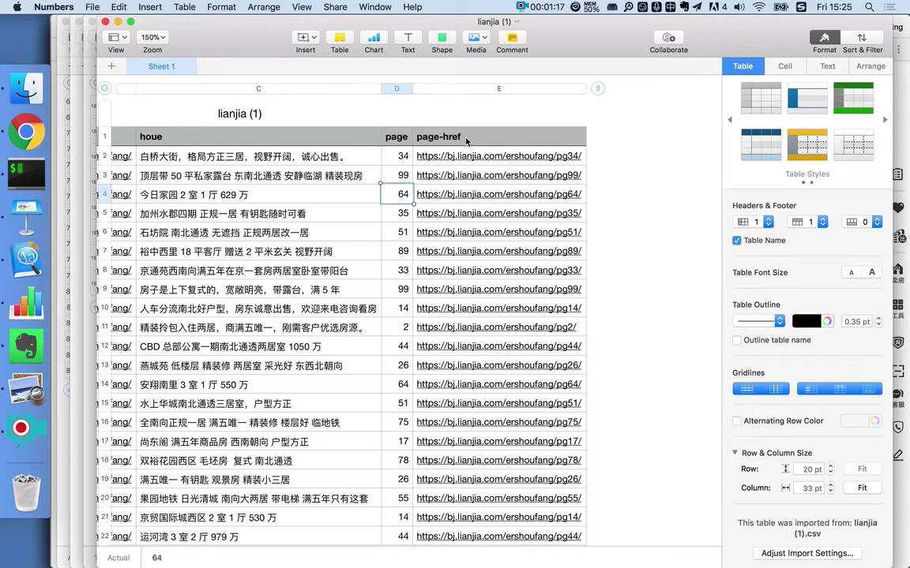
Switch to Chrome and check the link target of page 2 in the listing page's pagination
click(431, 113)
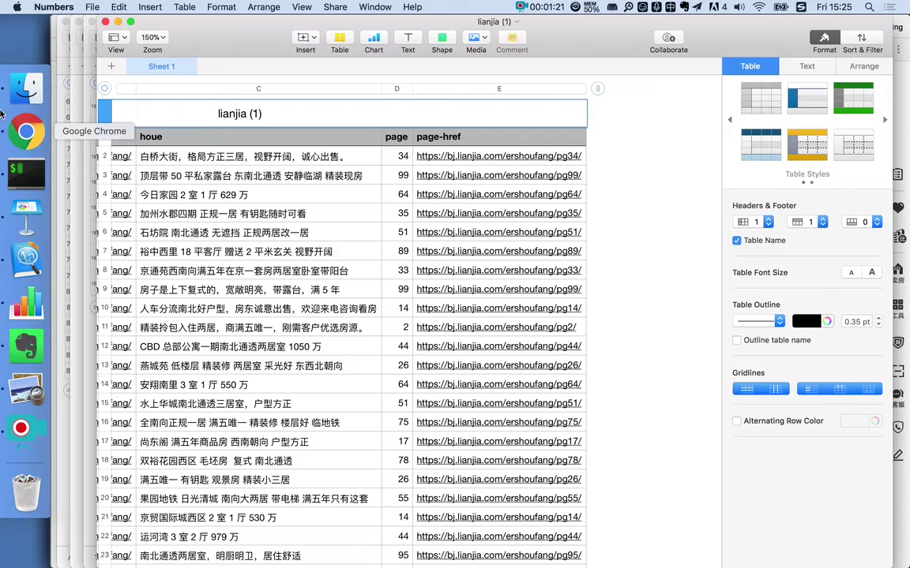
click(24, 132)
scroll(321, 367, down, 20)
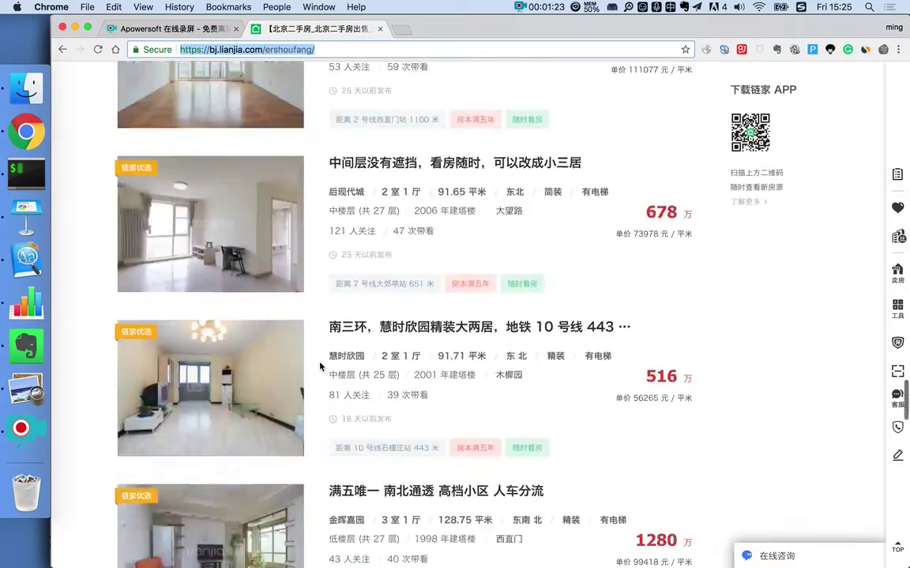
scroll(319, 365, up, 5)
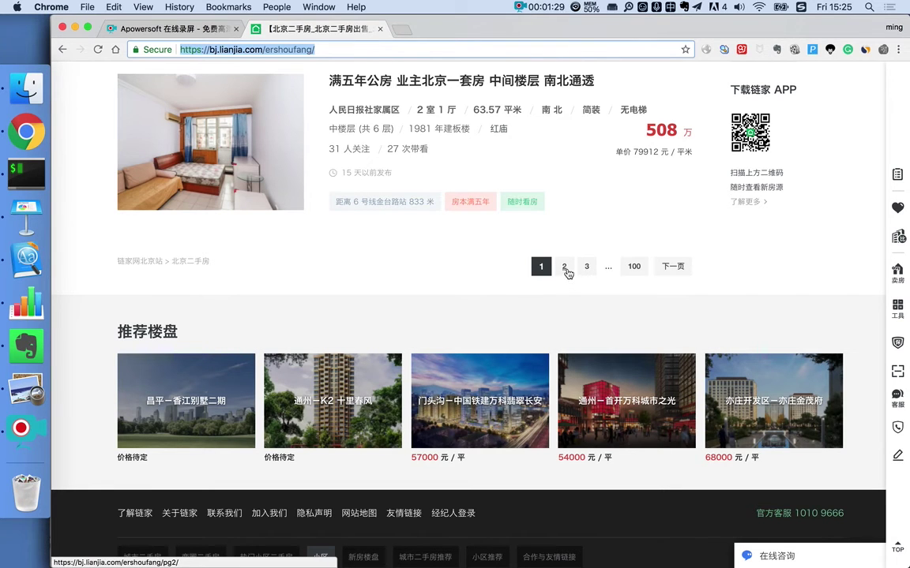
Review the table's columns in Numbers once more, and return to the beginning of the Lianjia listing page in Chrome
key(super+Tab)
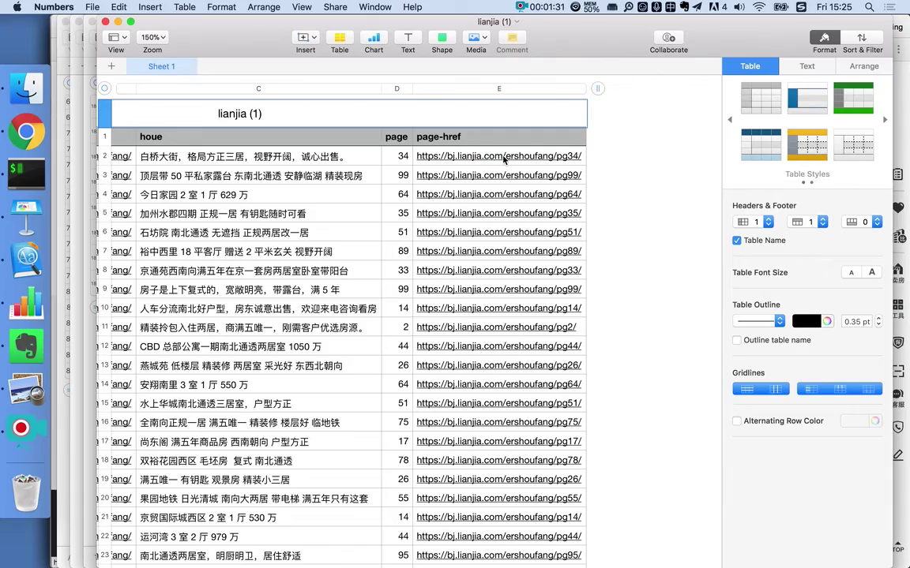
scroll(502, 365, left, 10)
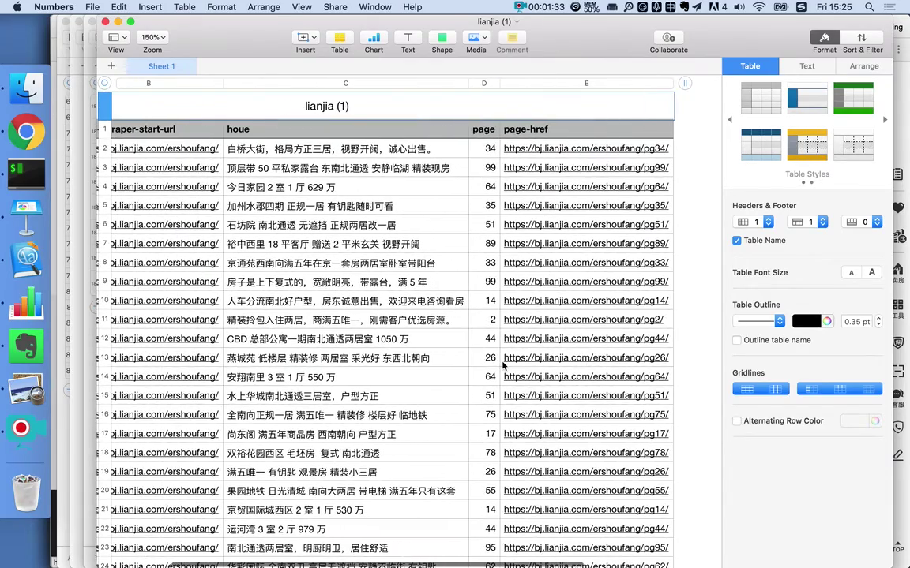
key(super+Tab)
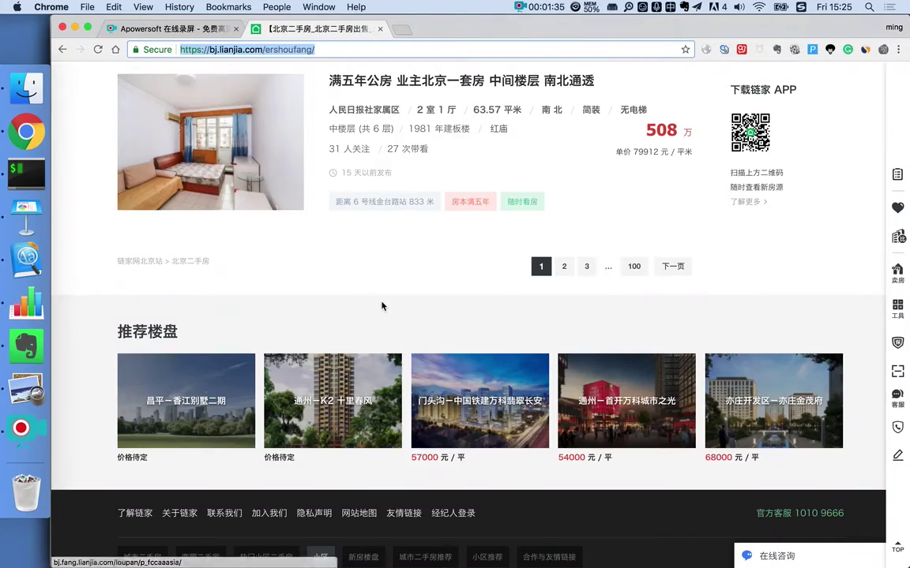
scroll(381, 305, up, 10)
scroll(381, 305, up, 15)
scroll(187, 366, down, 3)
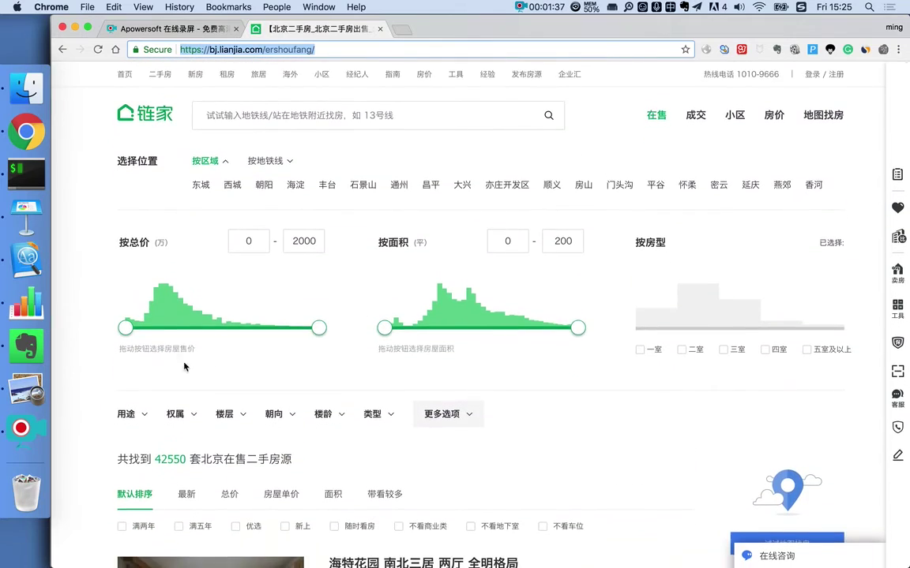